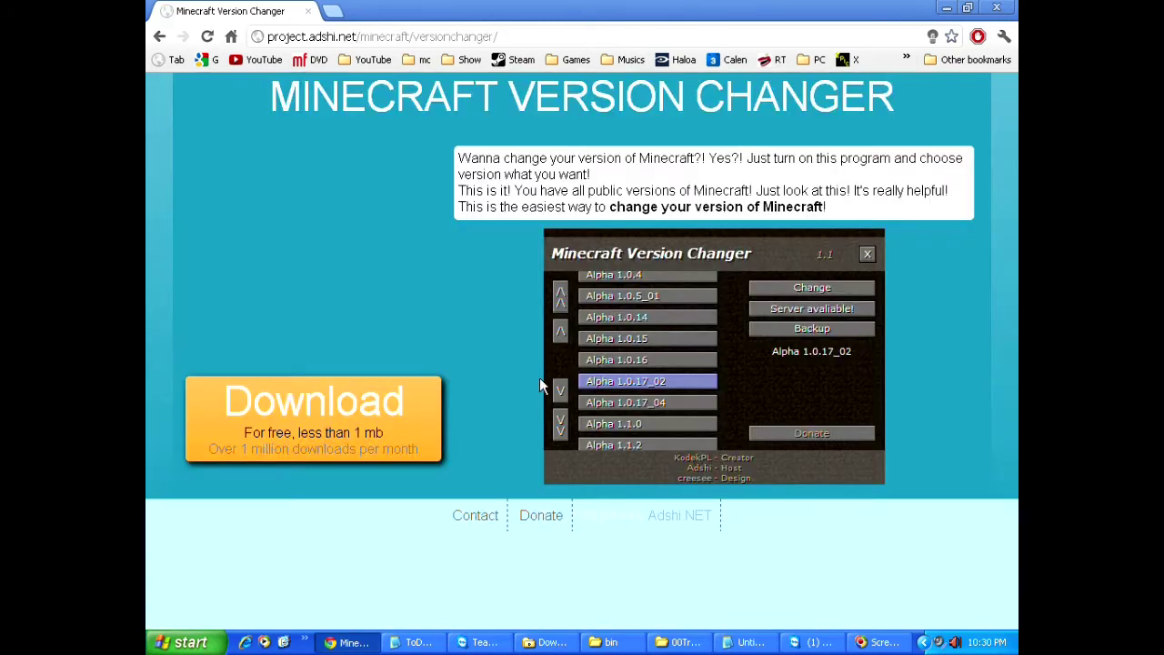
Step: Download the Minecraft Version Changer archive and show it in the 00Transfer folder
click(318, 410)
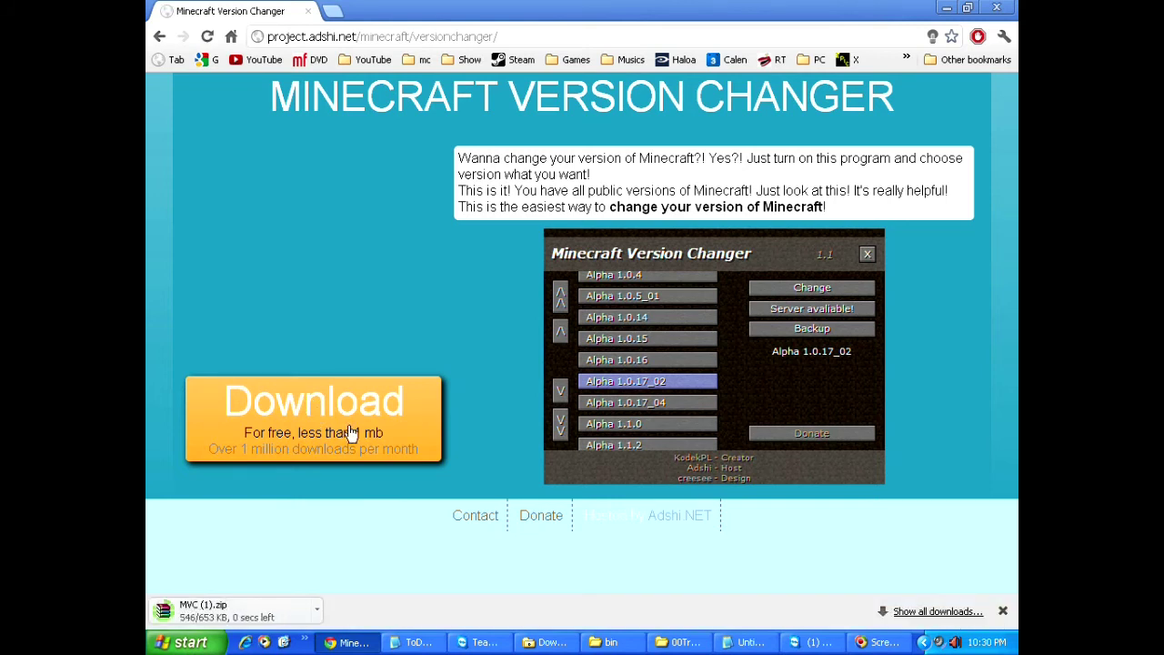
click(320, 610)
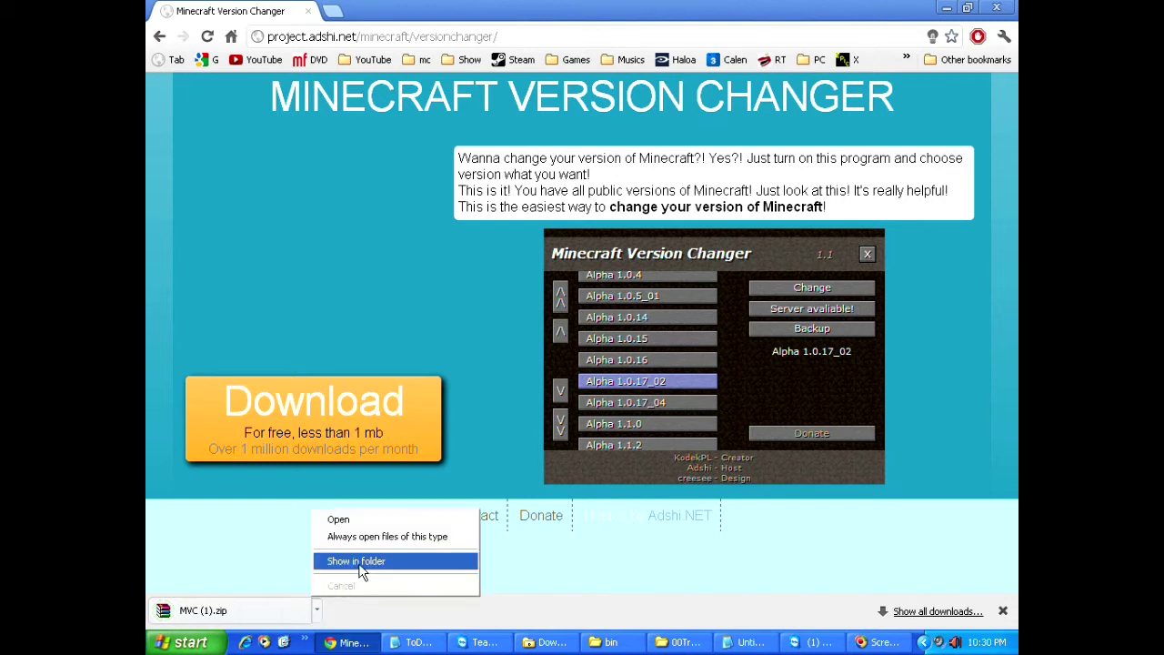
click(356, 560)
drag(624, 568, 637, 338)
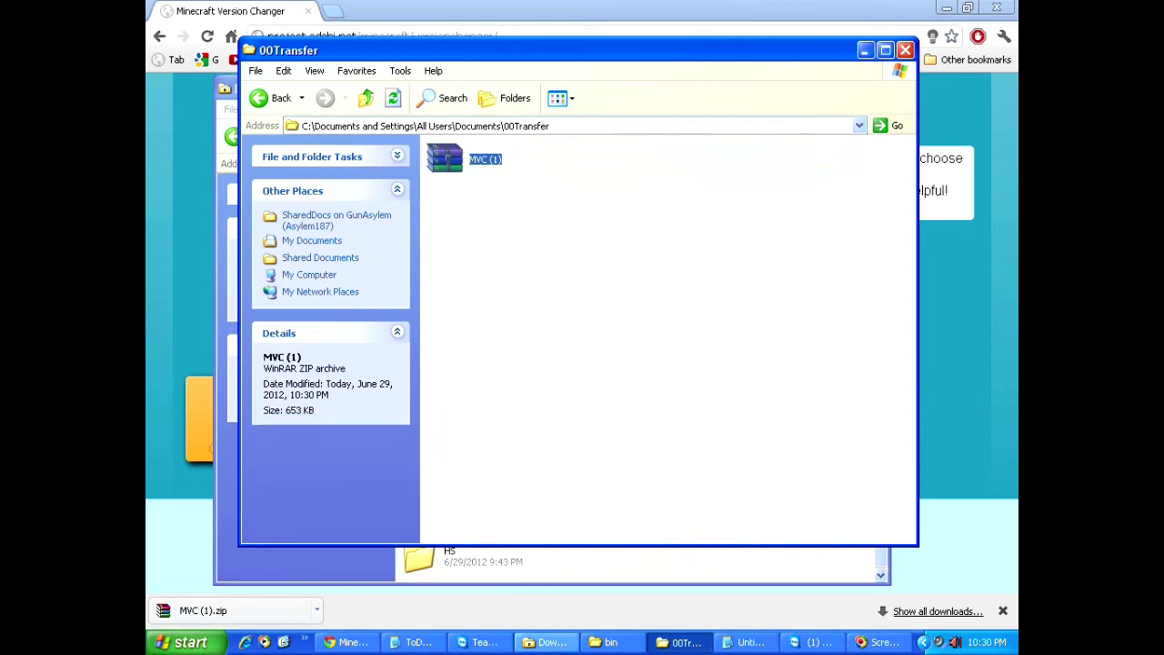
click(550, 642)
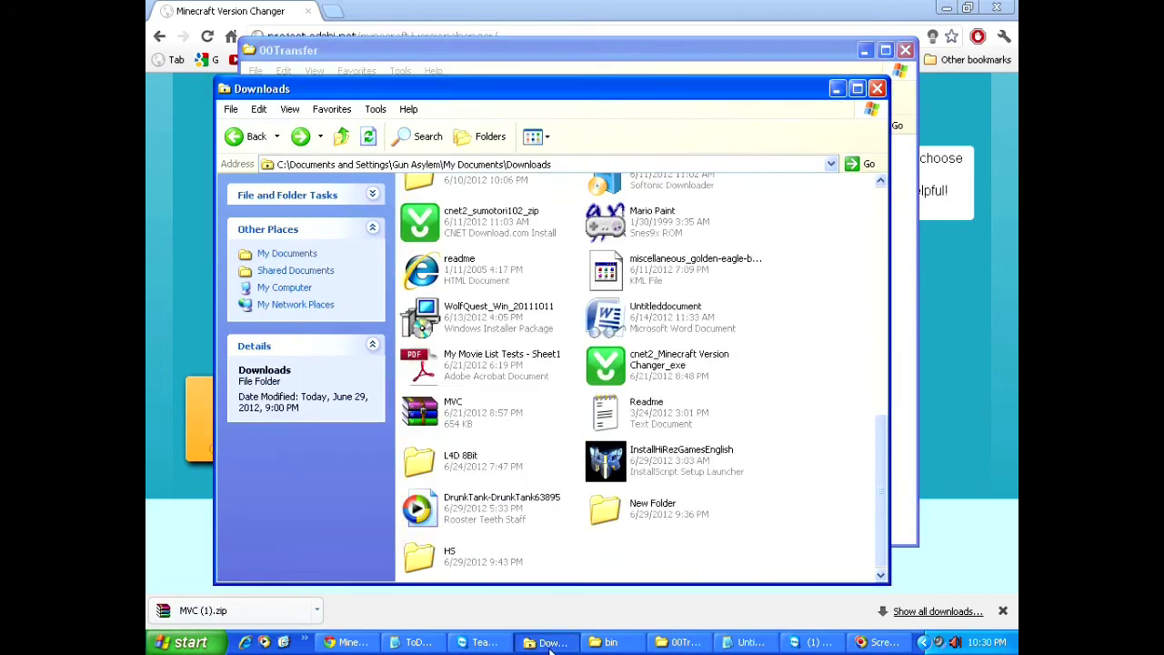
click(563, 8)
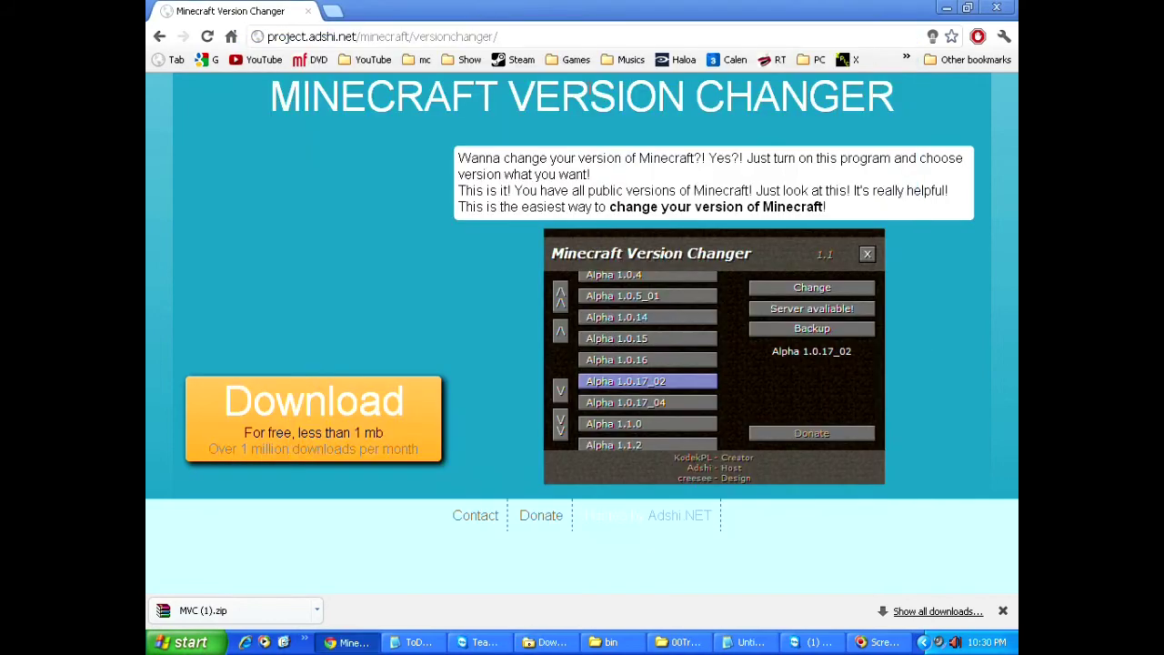
Step: Open adf.ly/2062460/hackslash, skip the ad and download hackslashmine0.5.3.zip from MediaFire
drag(876, 100, 269, 98)
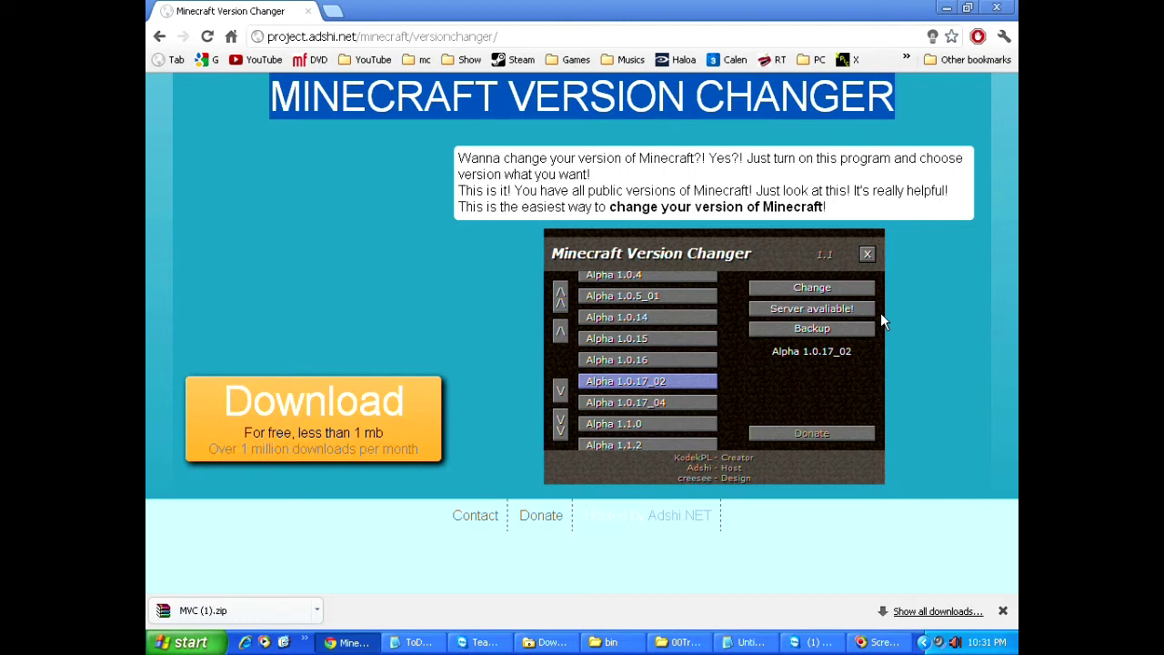
click(375, 36)
text(http://adf.ly/2062460/hackslash)
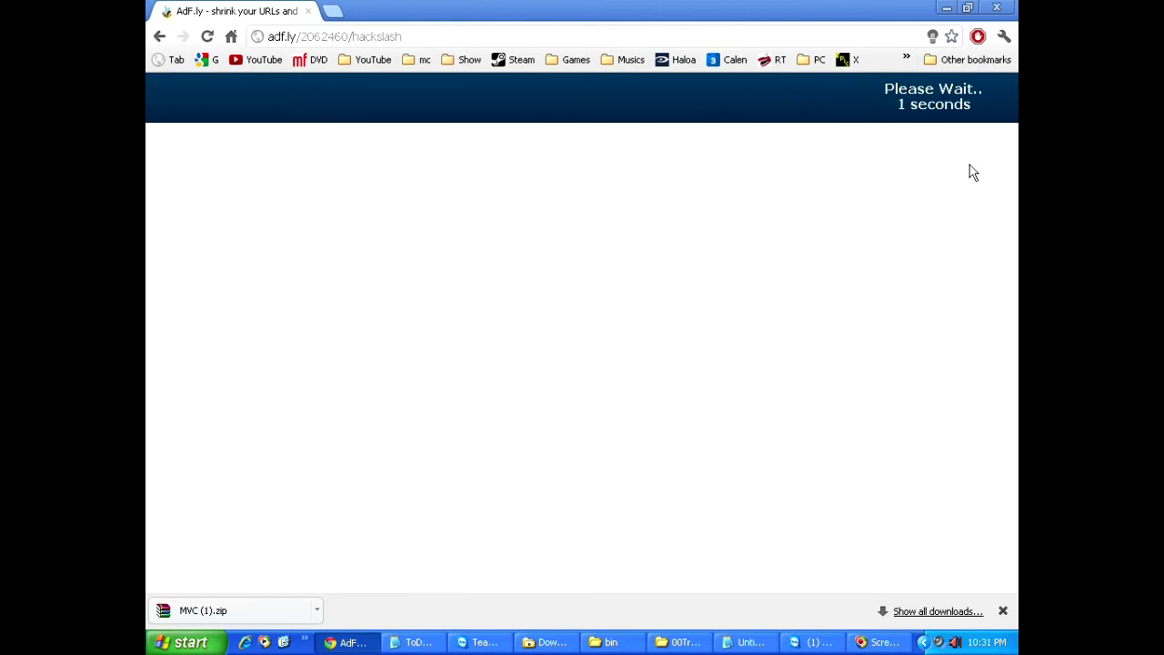
click(960, 98)
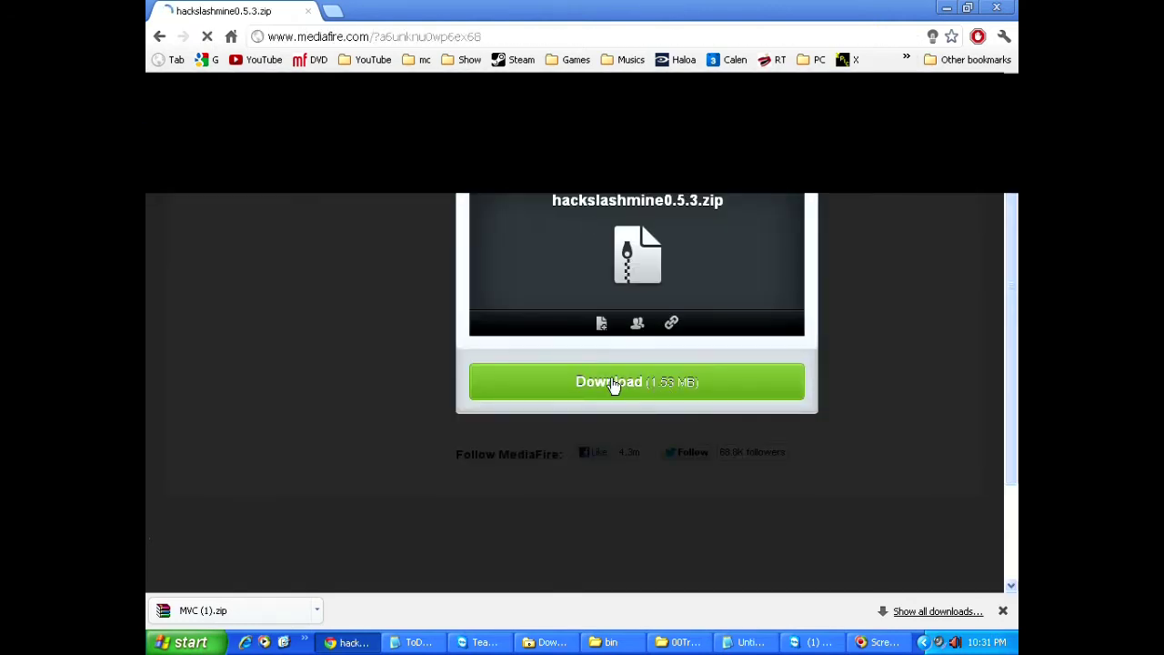
click(611, 382)
Step: Copy the hackslashmine0.5.3 archive from the Downloads folder into the 00Transfer folder
click(317, 610)
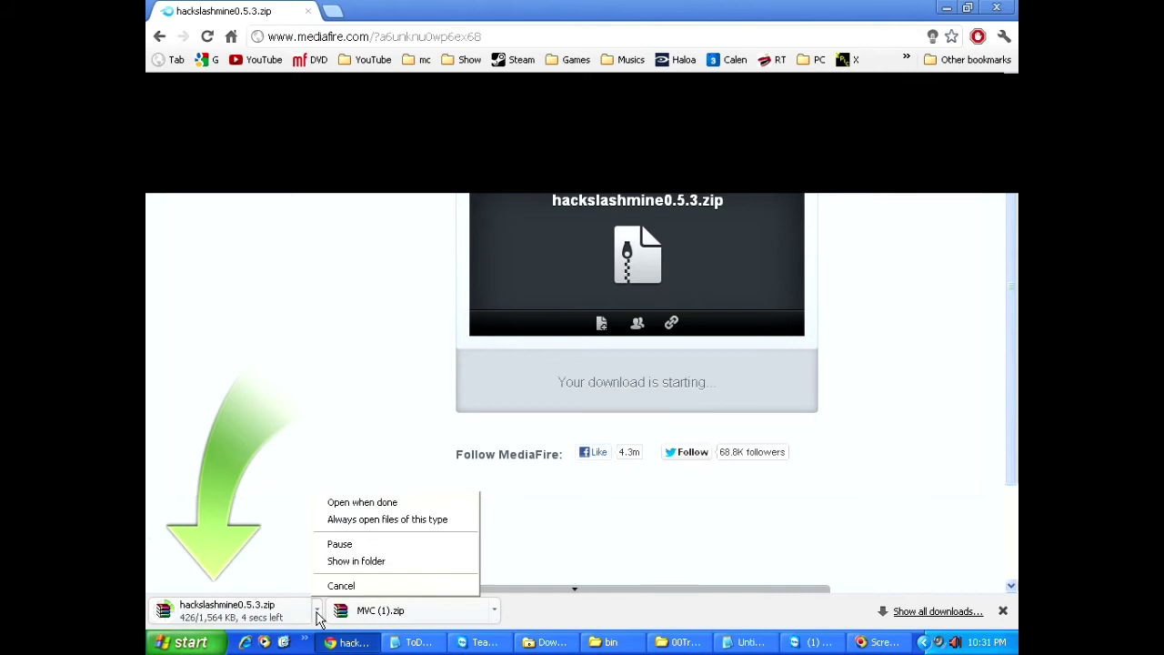
click(336, 562)
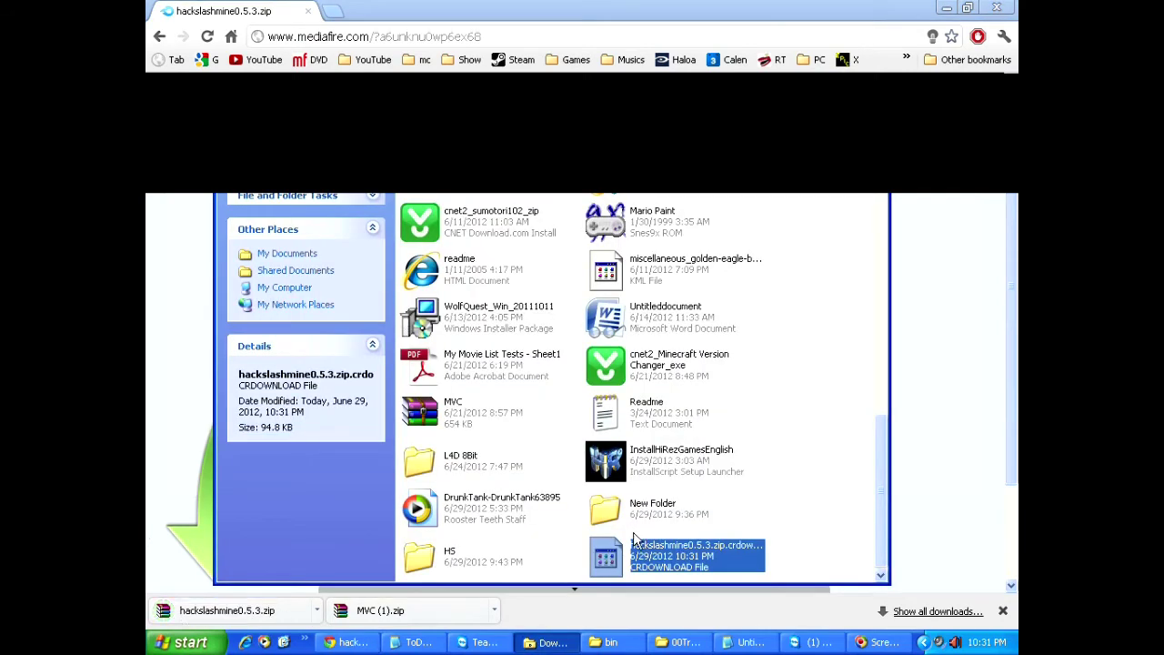
right_click(628, 561)
click(691, 472)
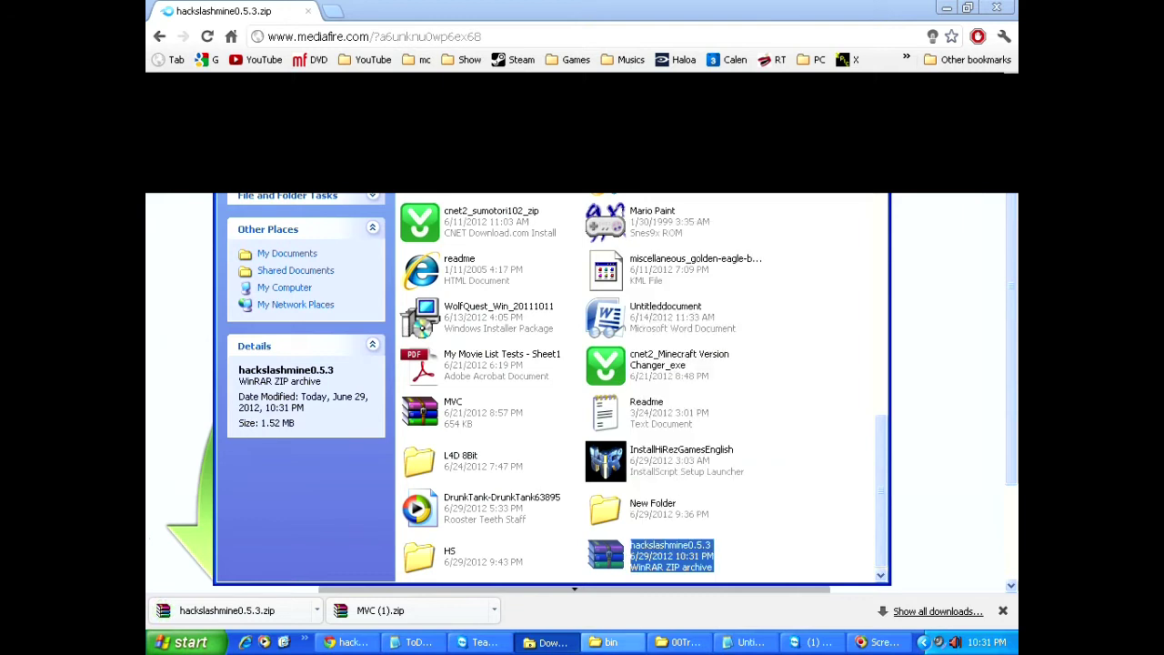
click(673, 644)
right_click(647, 447)
click(686, 525)
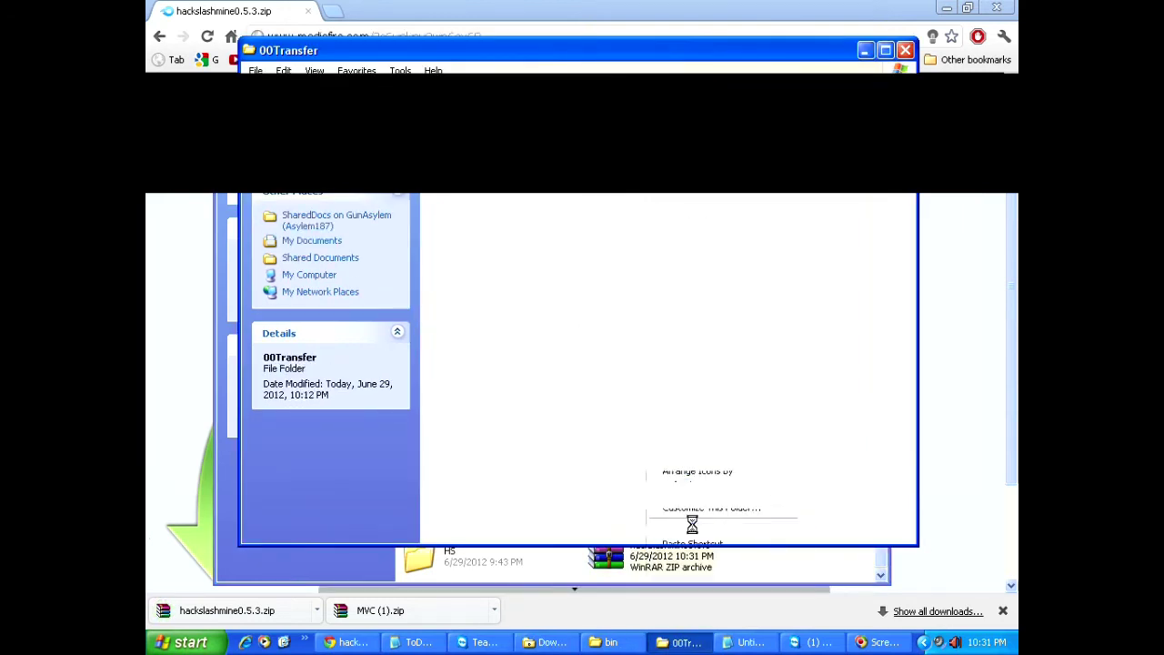
click(481, 11)
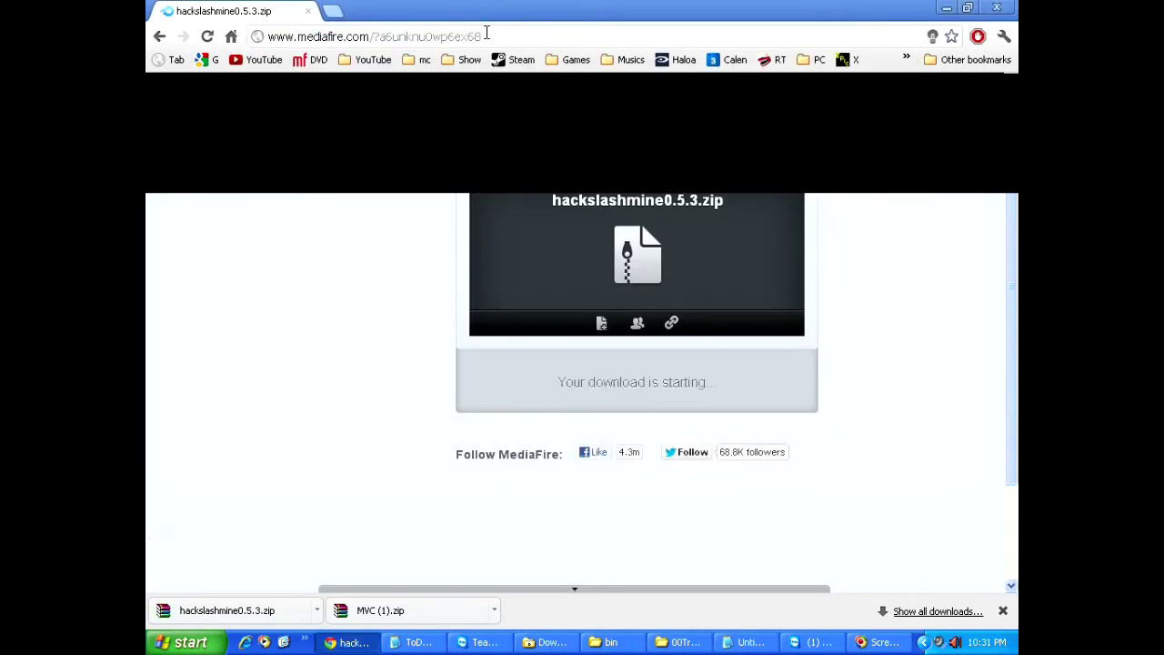
click(486, 33)
key(ctrl+v)
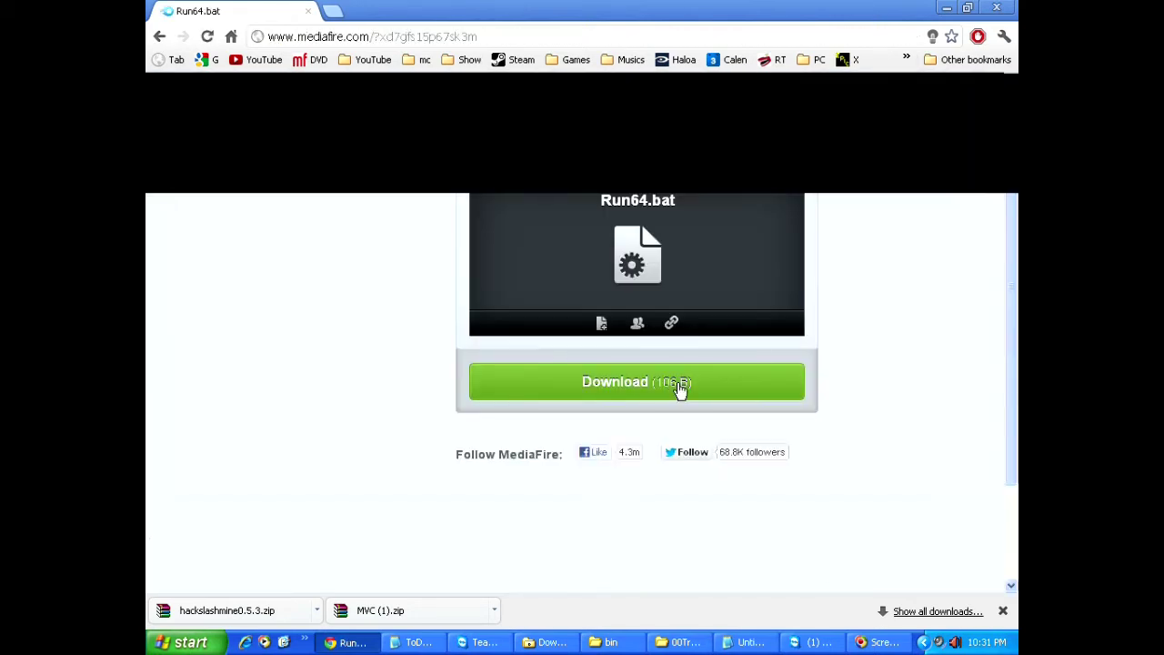
click(680, 390)
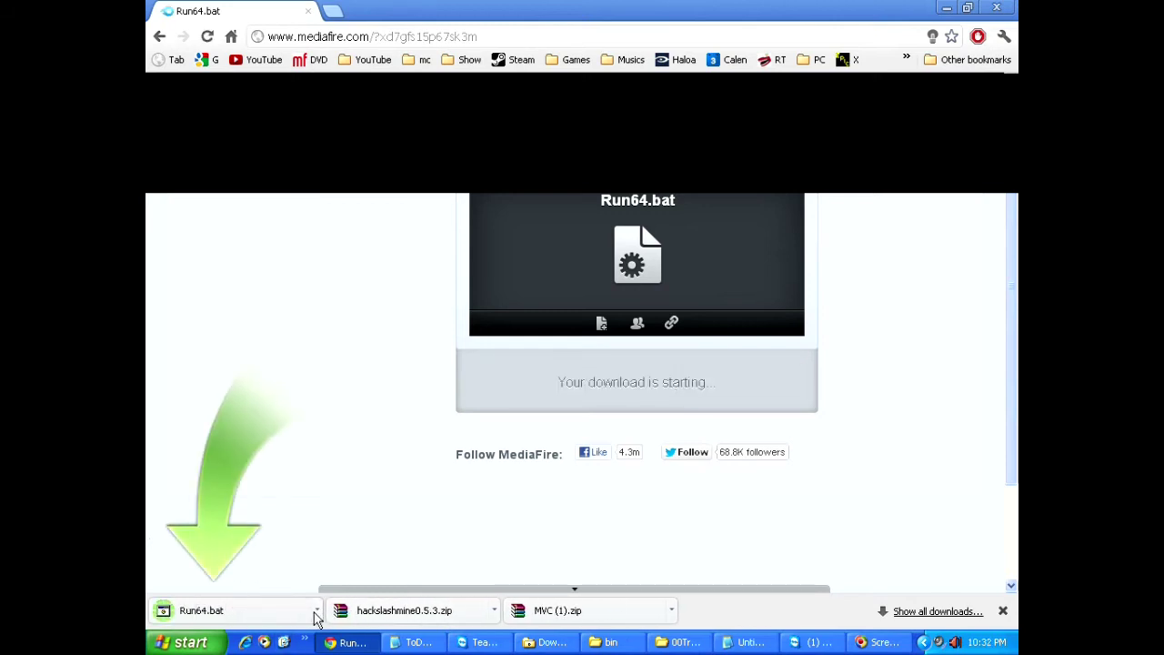
Step: Copy the Run64 batch file from the Downloads folder into the 00Transfer folder
right_click(320, 611)
click(341, 558)
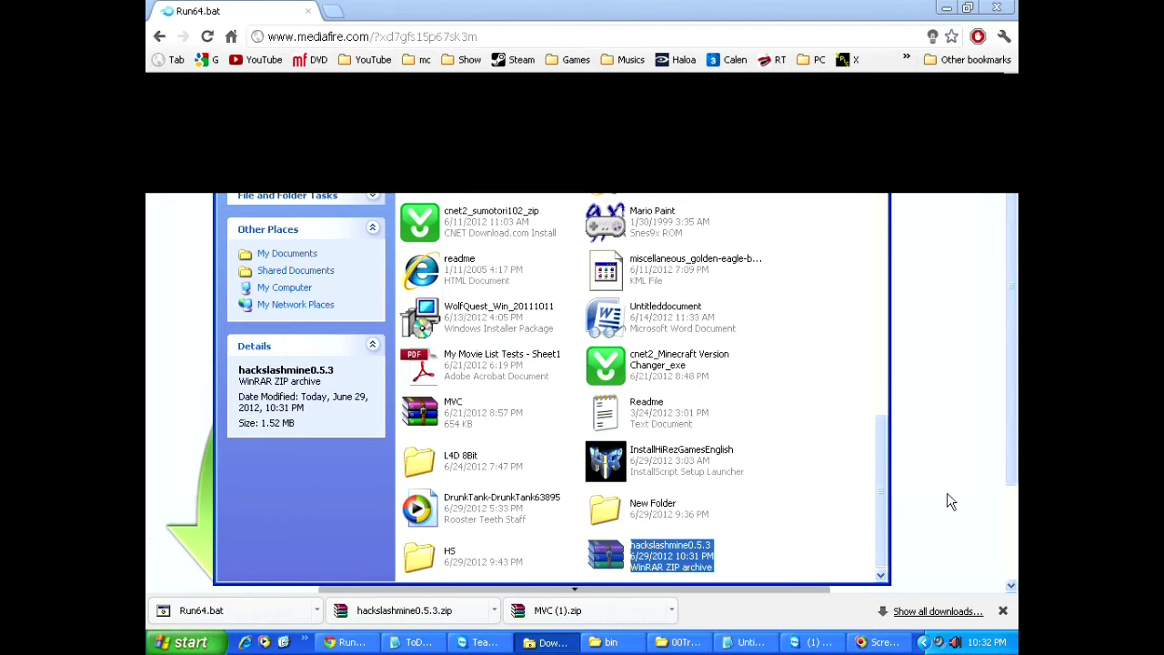
drag(880, 491, 882, 461)
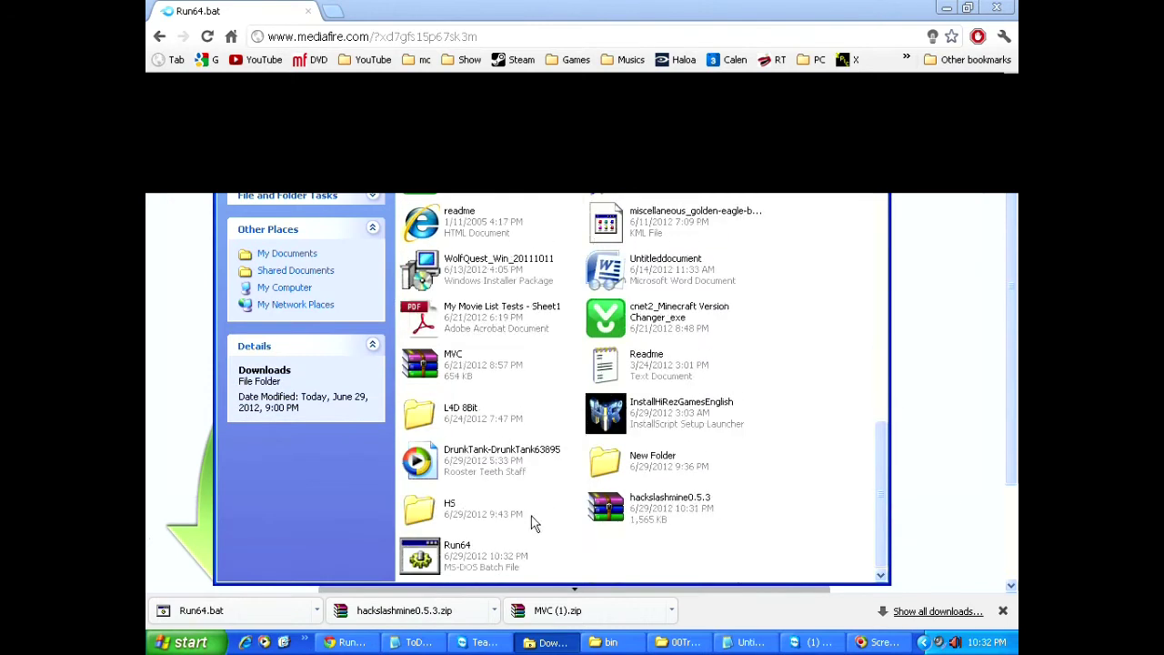
click(433, 555)
right_click(435, 549)
click(536, 465)
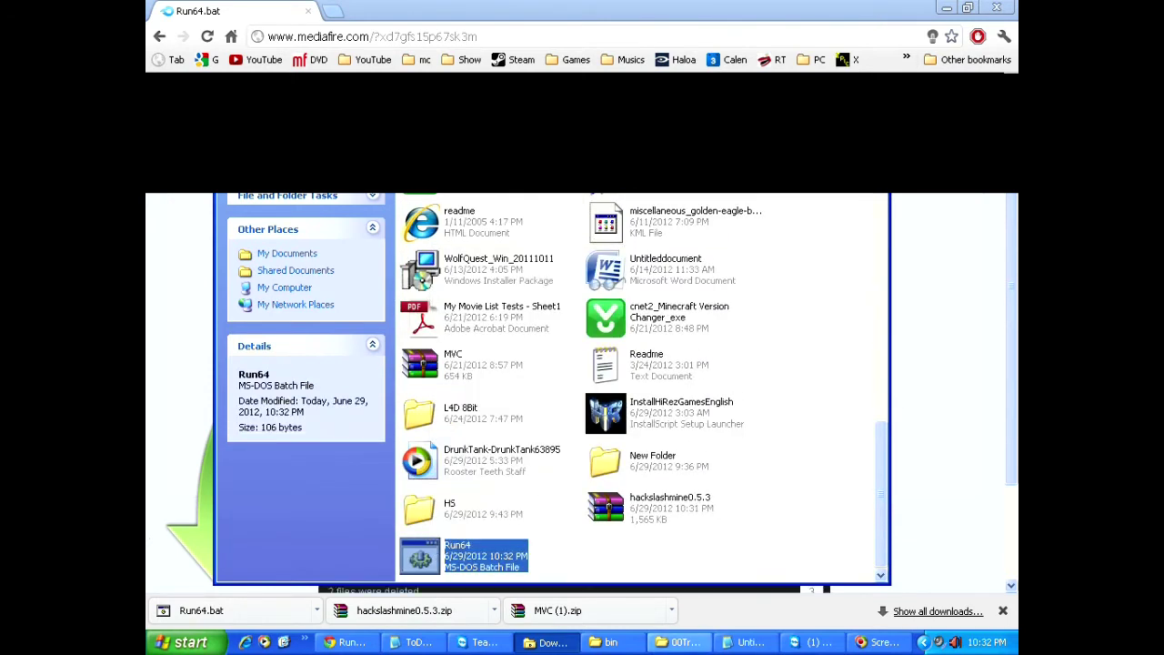
click(682, 642)
right_click(620, 401)
click(687, 499)
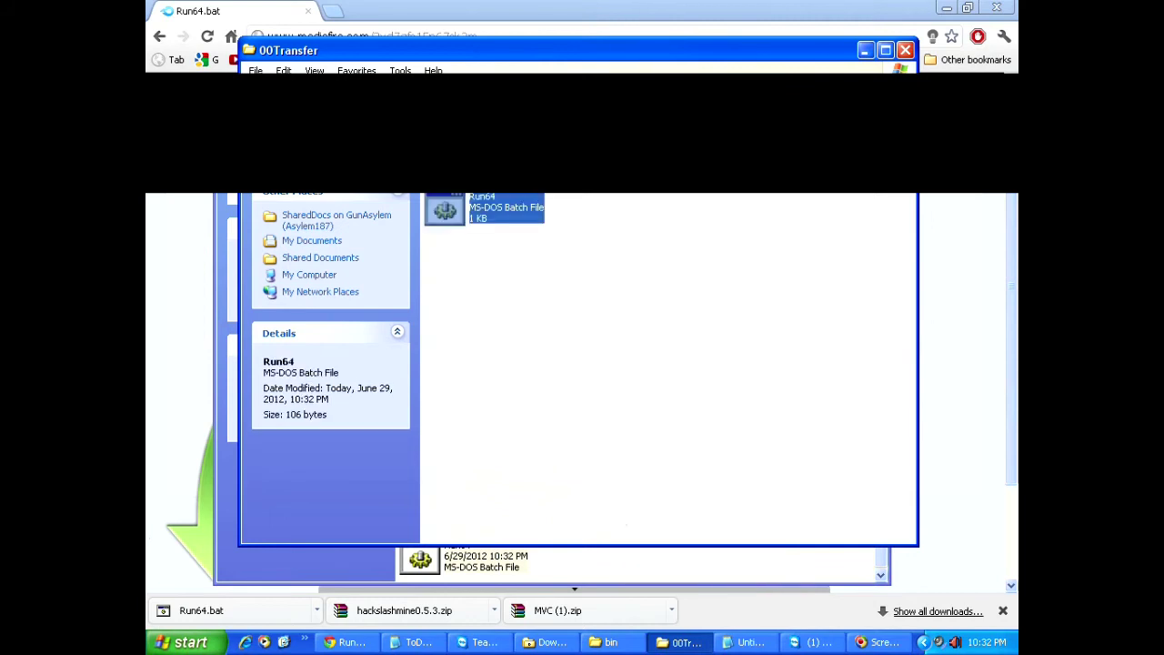
Step: Download OptiFine_1.2.3_HD_B.zip from the OptiFine site and show it in the Downloads folder
click(684, 642)
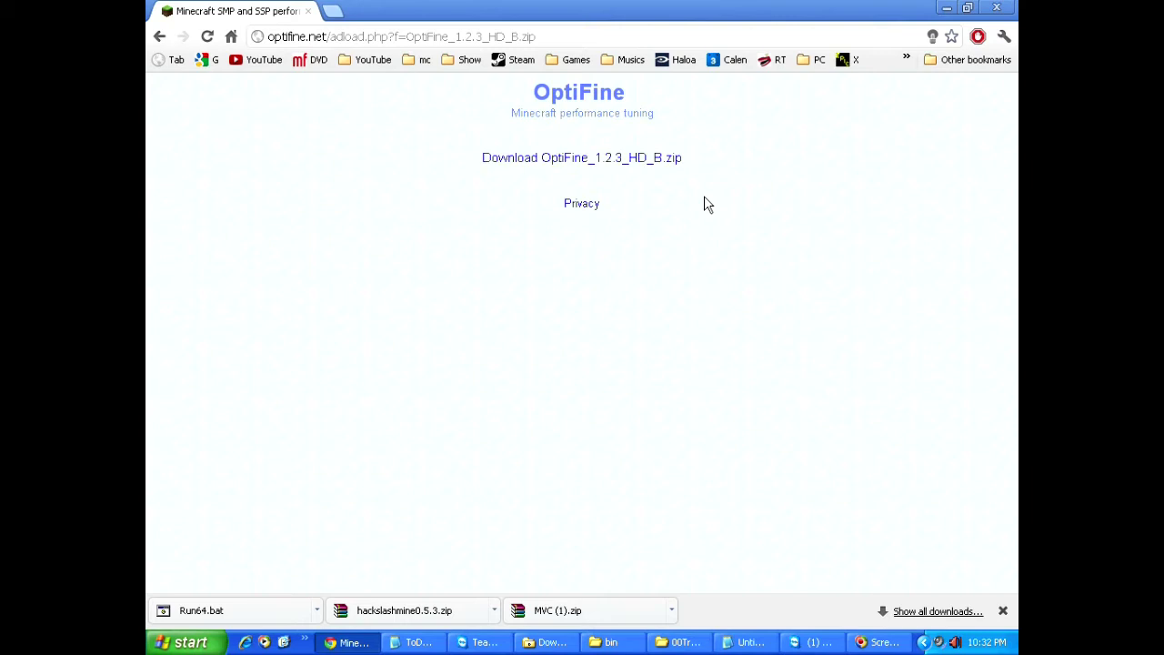
click(629, 168)
click(317, 610)
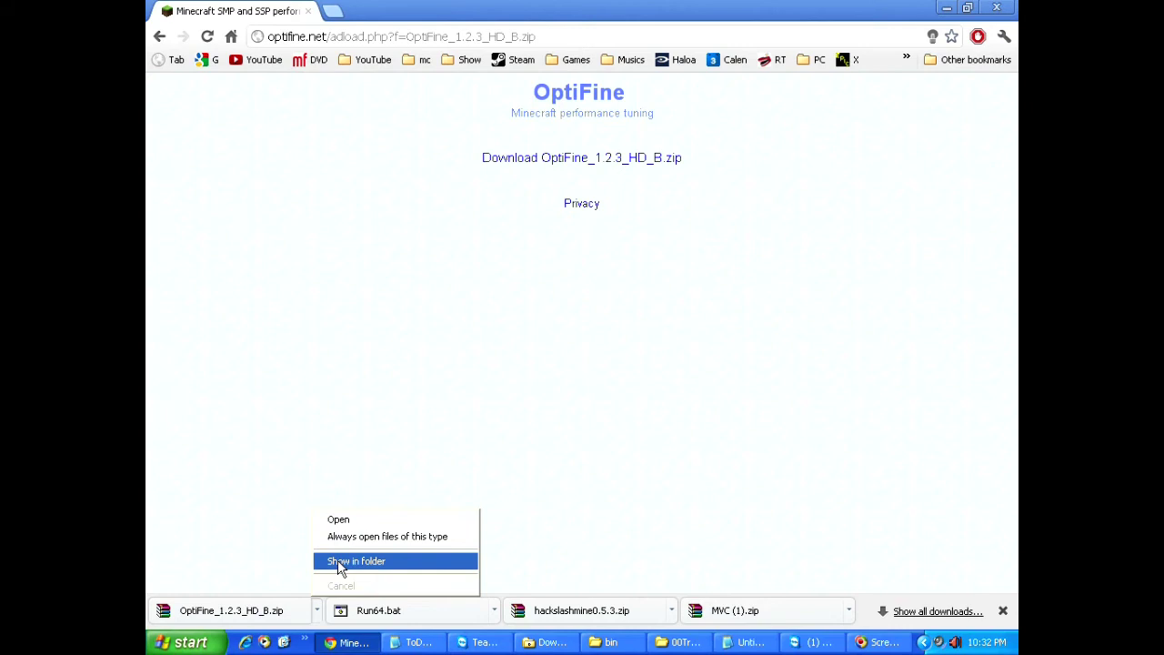
click(339, 561)
right_click(448, 557)
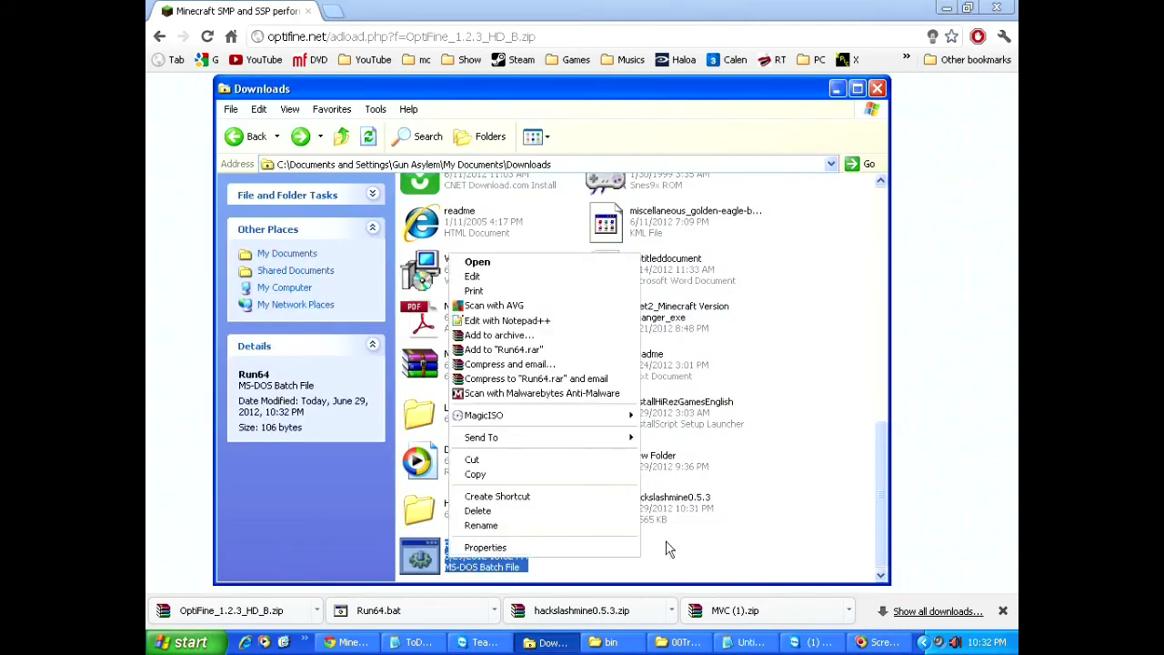
click(670, 548)
Step: Copy the OptiFine_1.2.3_HD_B archive from the Downloads folder into the 00Transfer folder
drag(880, 249, 880, 501)
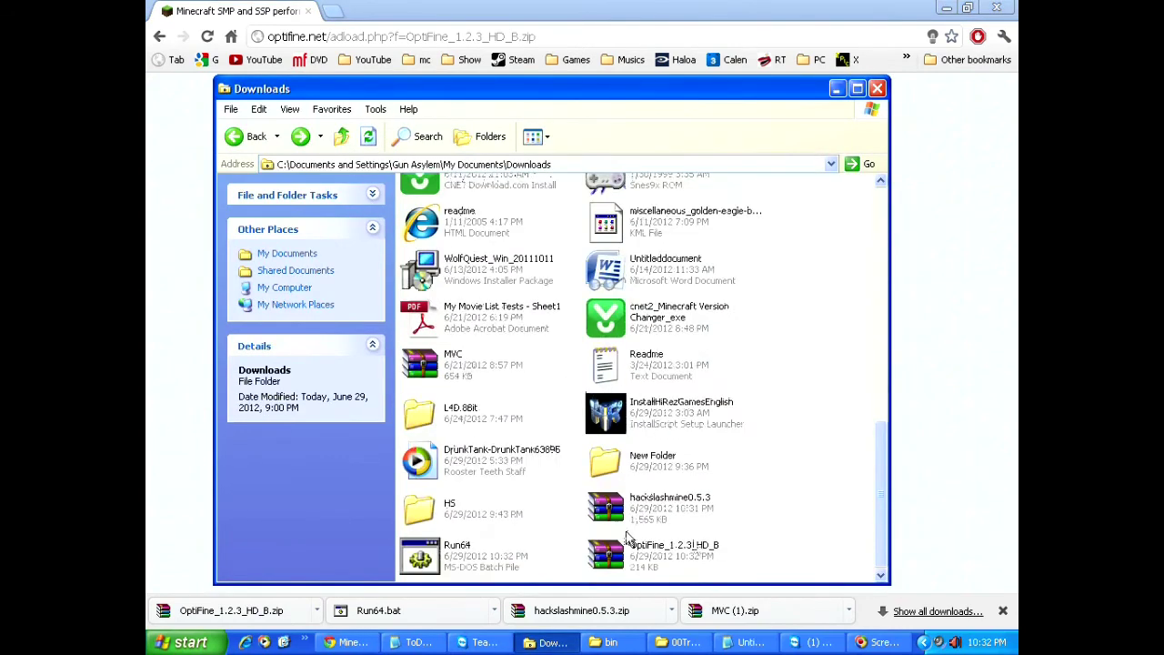
click(630, 561)
right_click(630, 561)
click(687, 470)
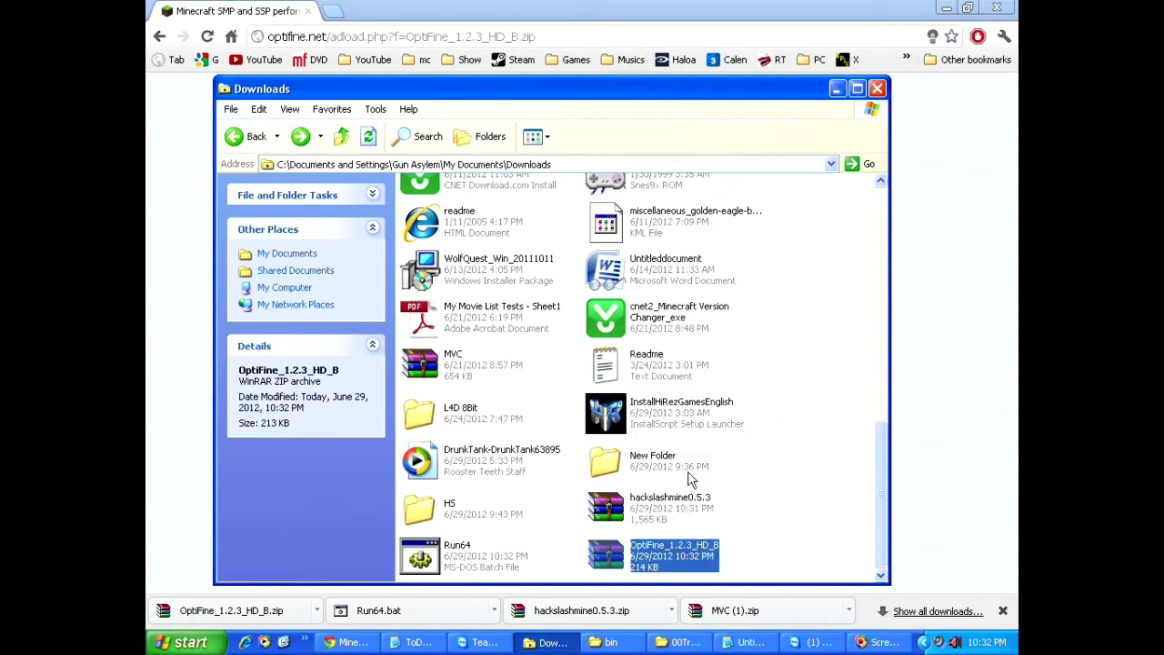
click(611, 642)
click(680, 642)
right_click(754, 315)
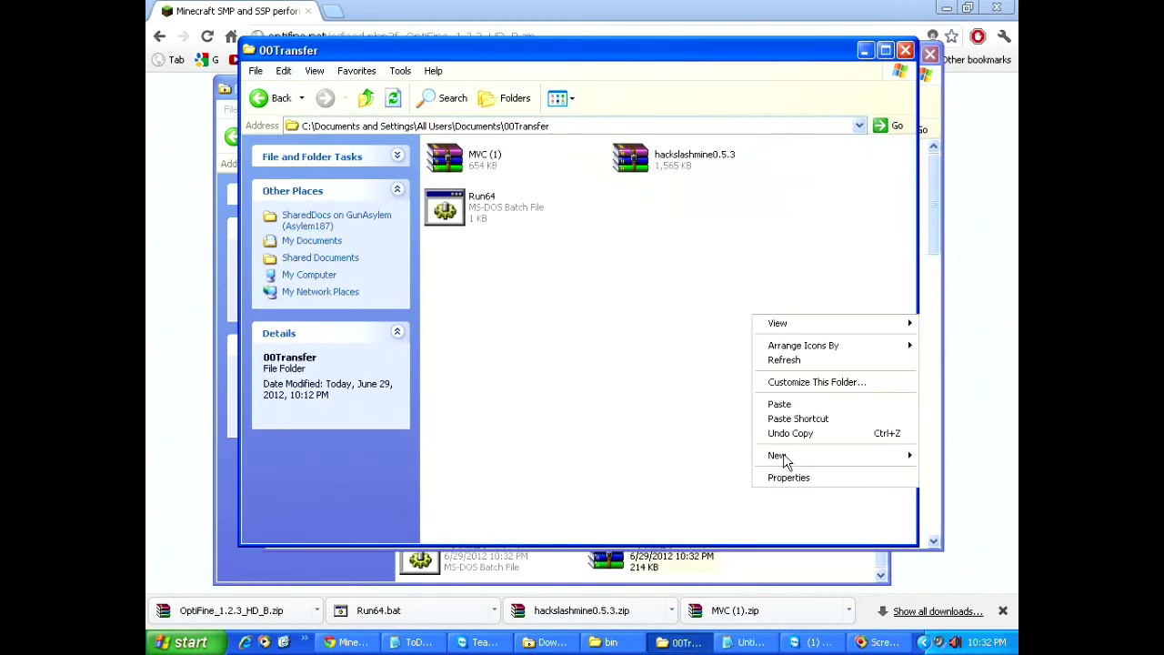
click(800, 407)
click(621, 347)
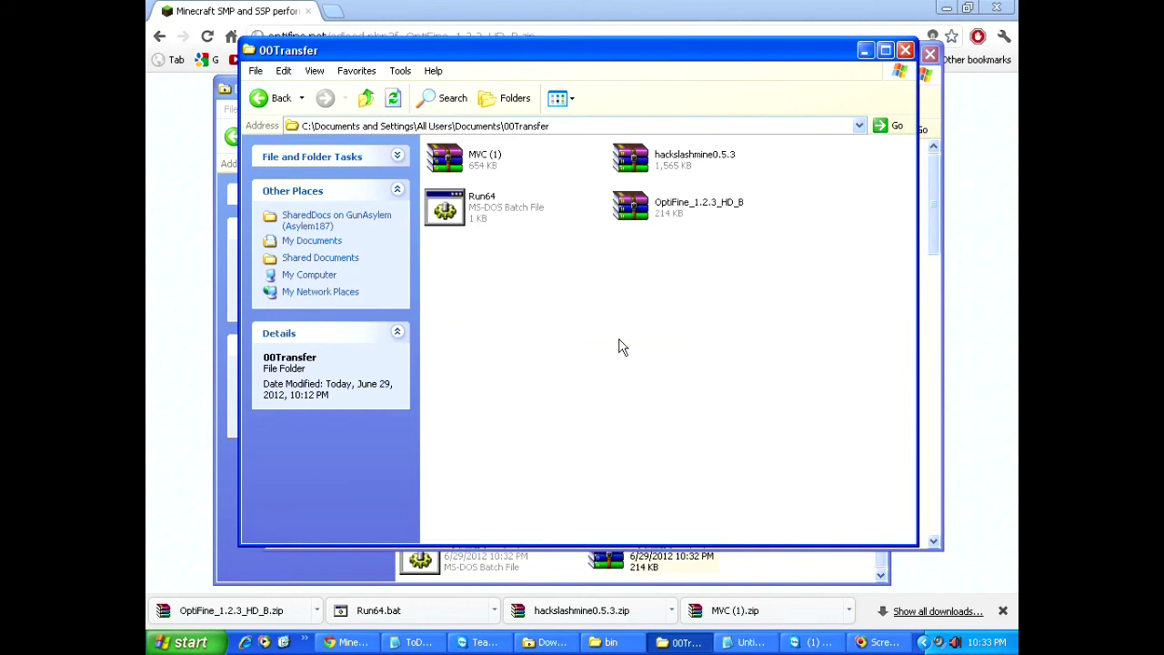
drag(743, 355, 444, 164)
click(688, 311)
Step: Force a game update through the Minecraft launcher's options, log in to apply it and close the game
click(305, 642)
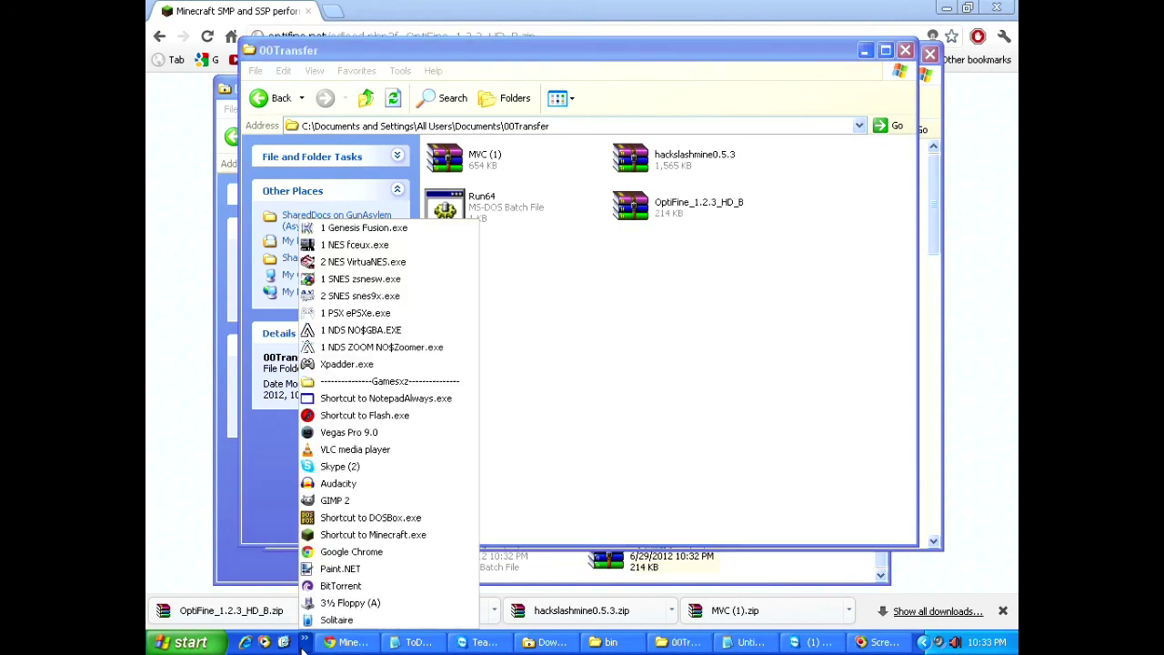
click(379, 535)
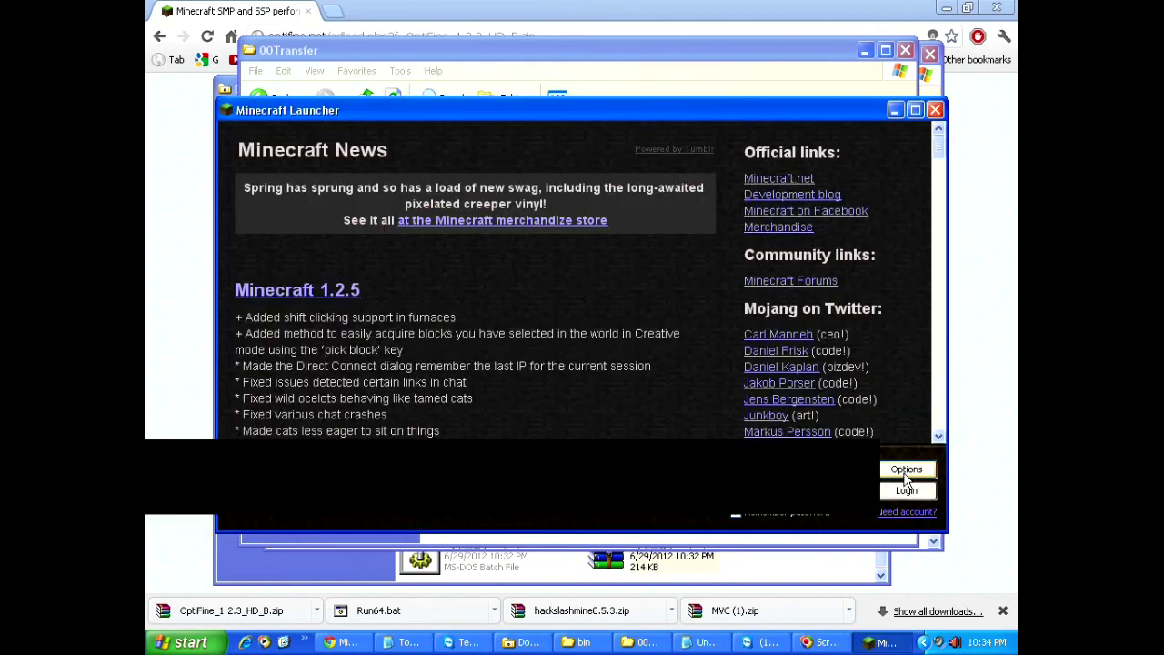
click(906, 471)
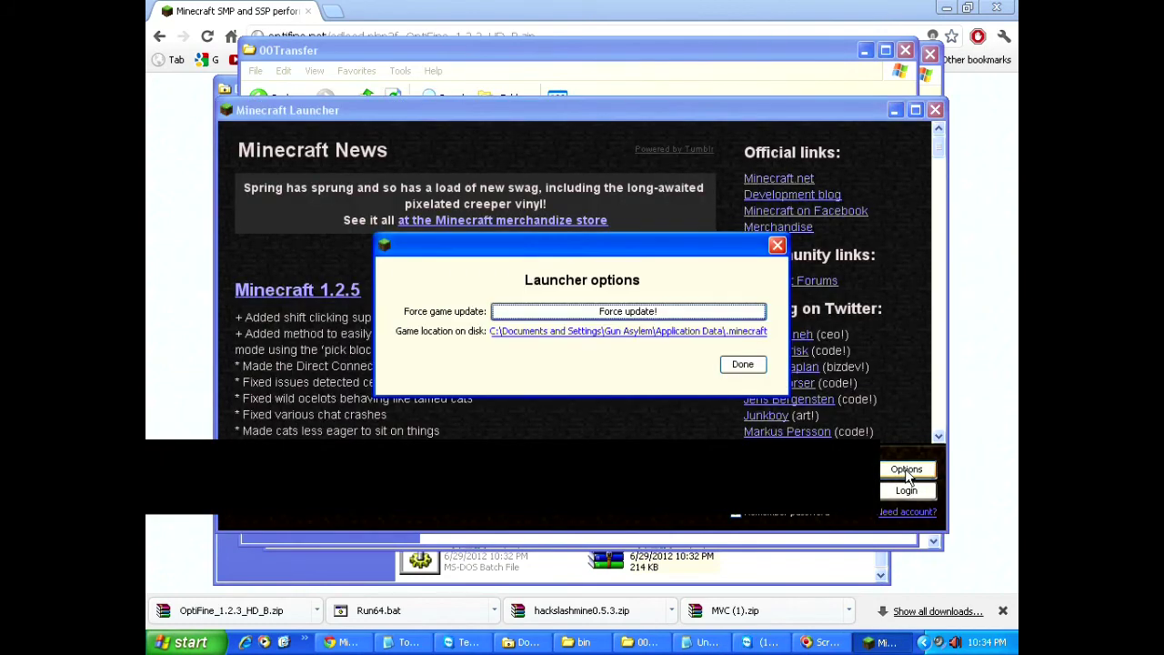
click(642, 315)
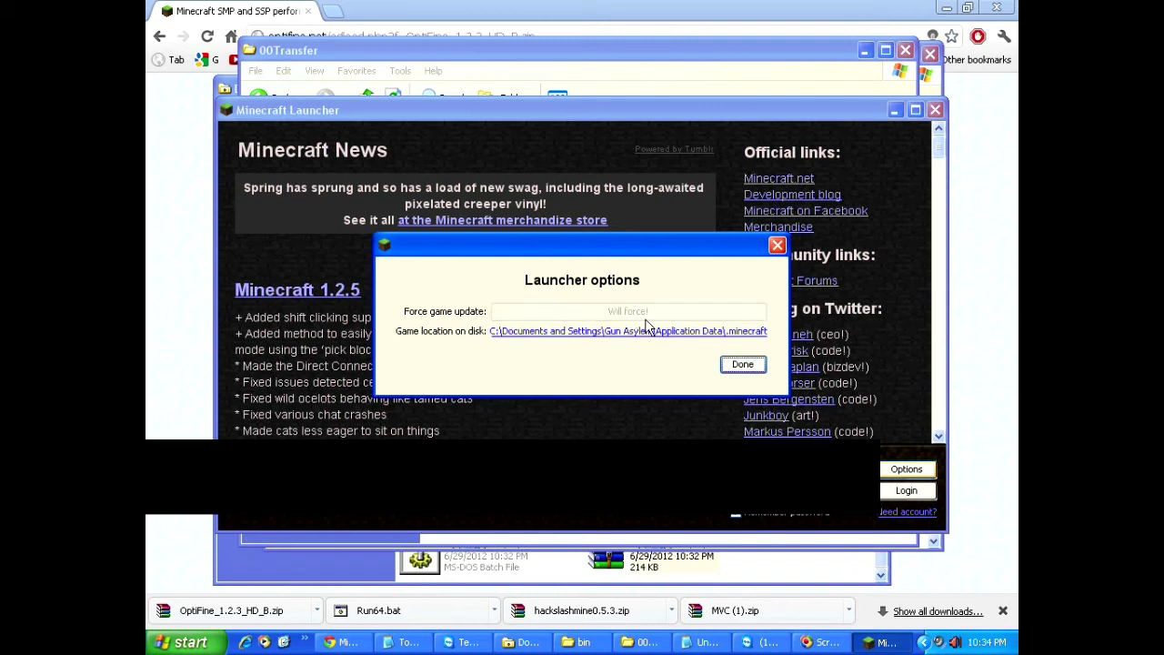
click(744, 365)
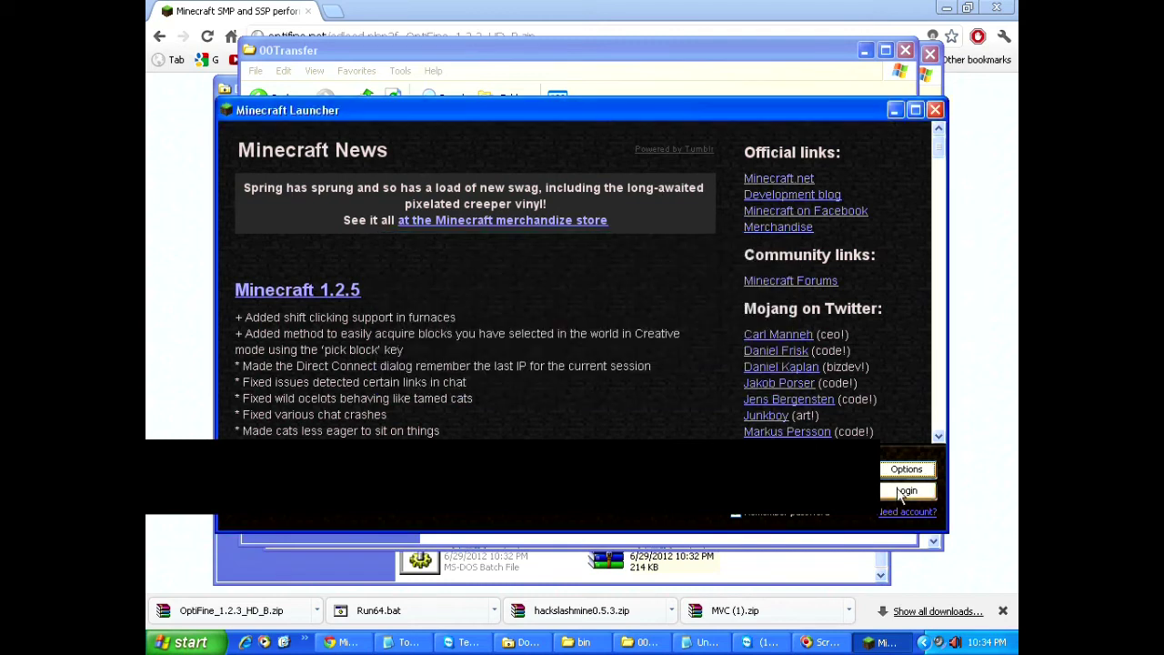
click(903, 491)
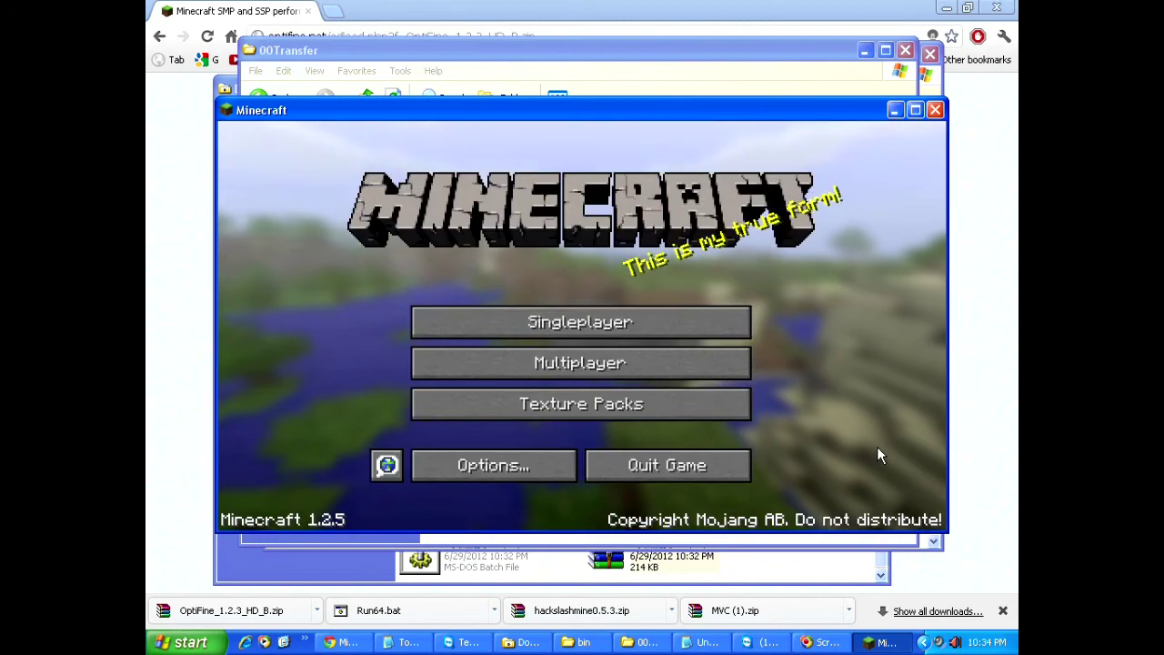
click(935, 109)
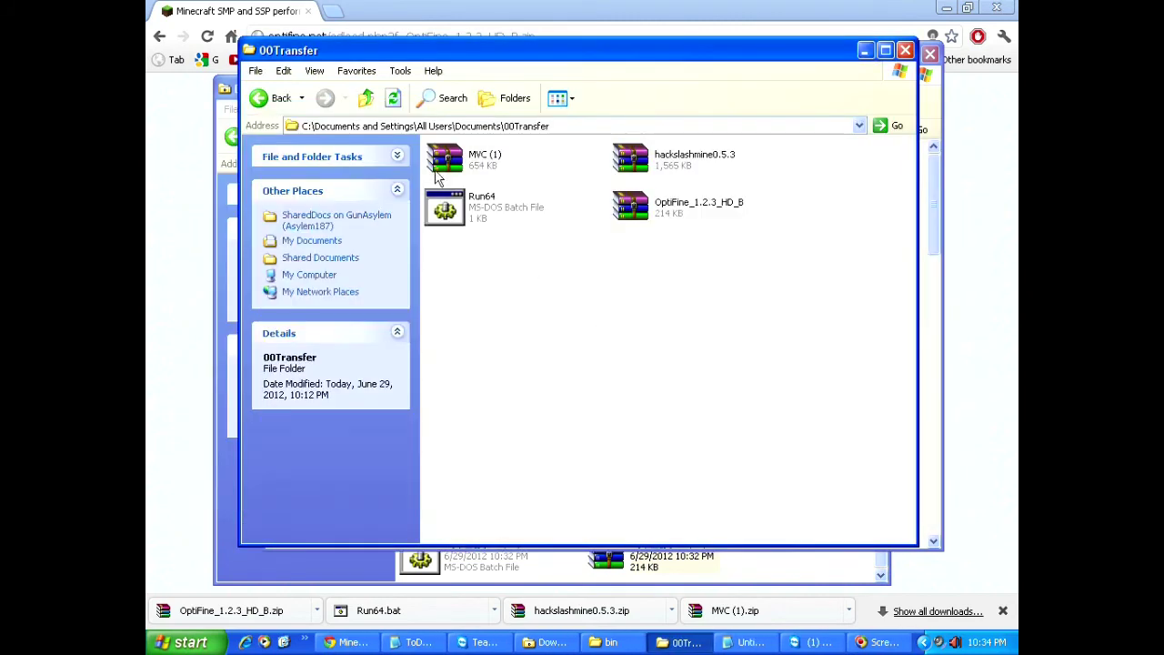
Step: Extract the MVC (1) archive directly into the 00Transfer folder
right_click(613, 319)
right_click(444, 159)
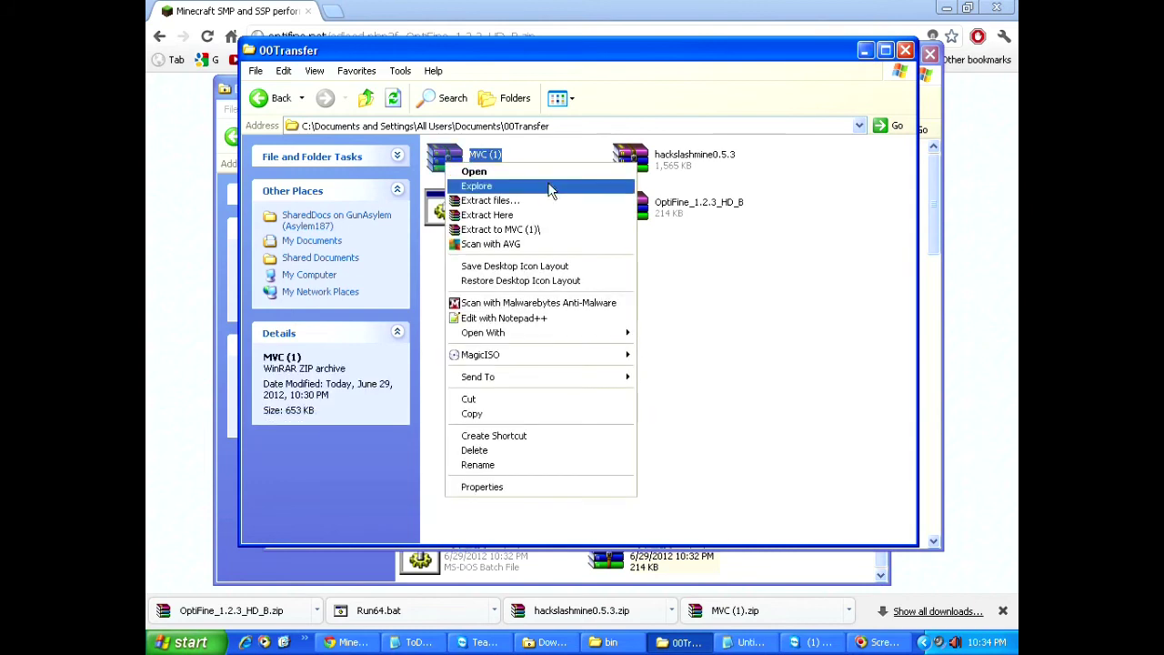
click(552, 213)
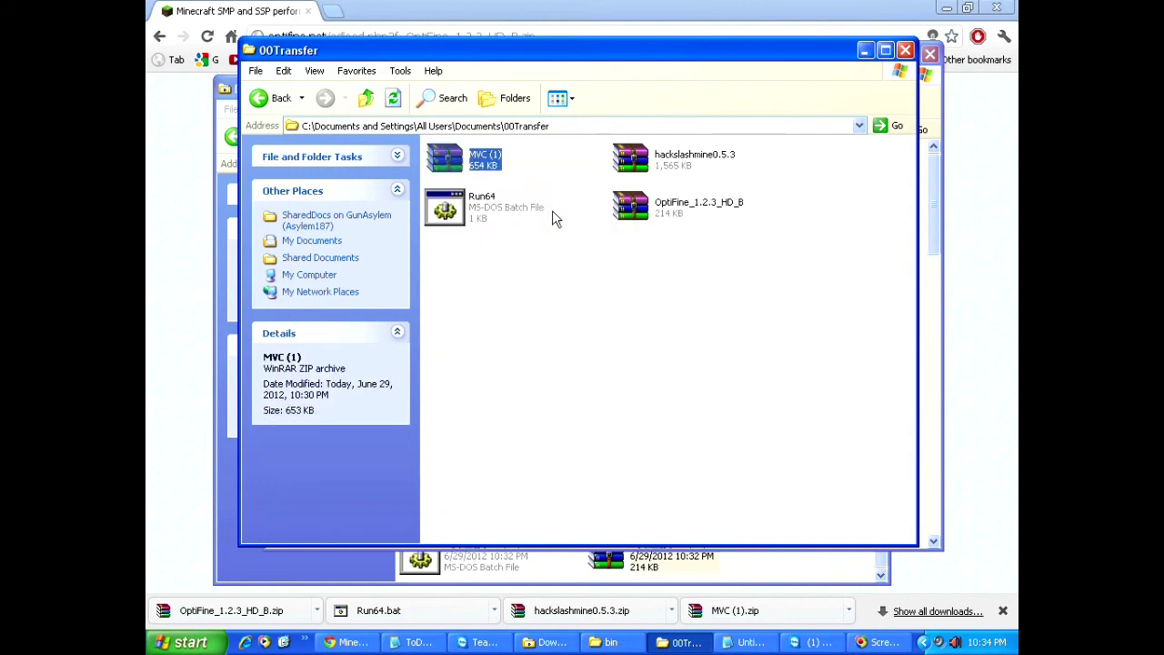
Step: Paste the Minecraft Version Changer onto the desktop and run it from there
click(718, 341)
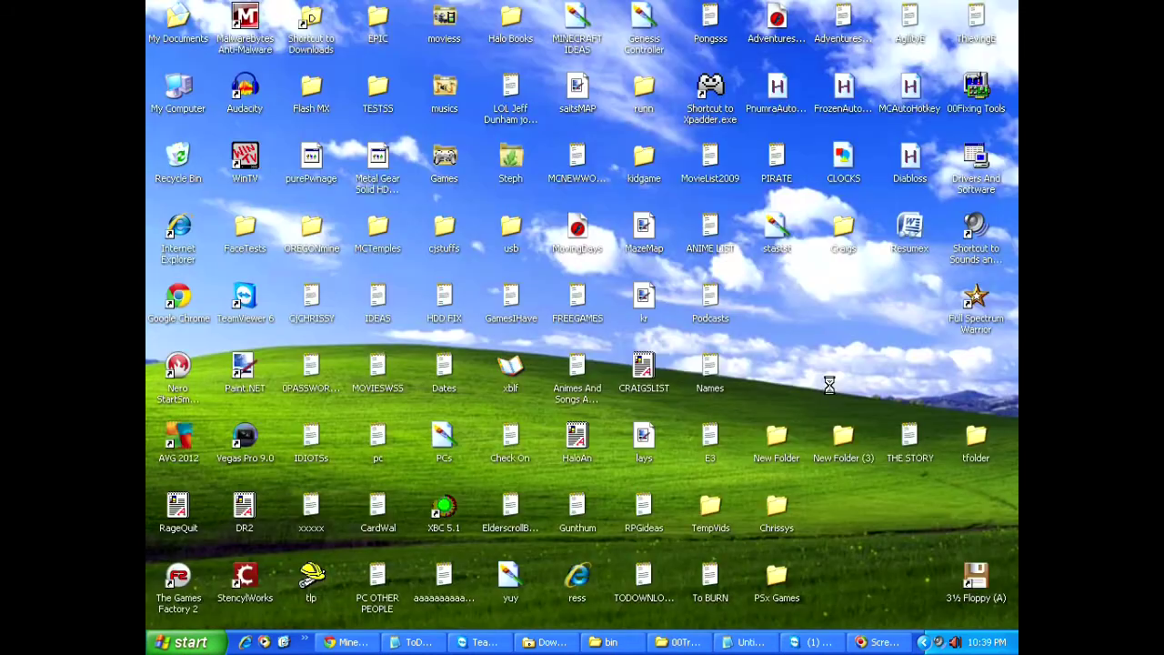
key(ctrl+v)
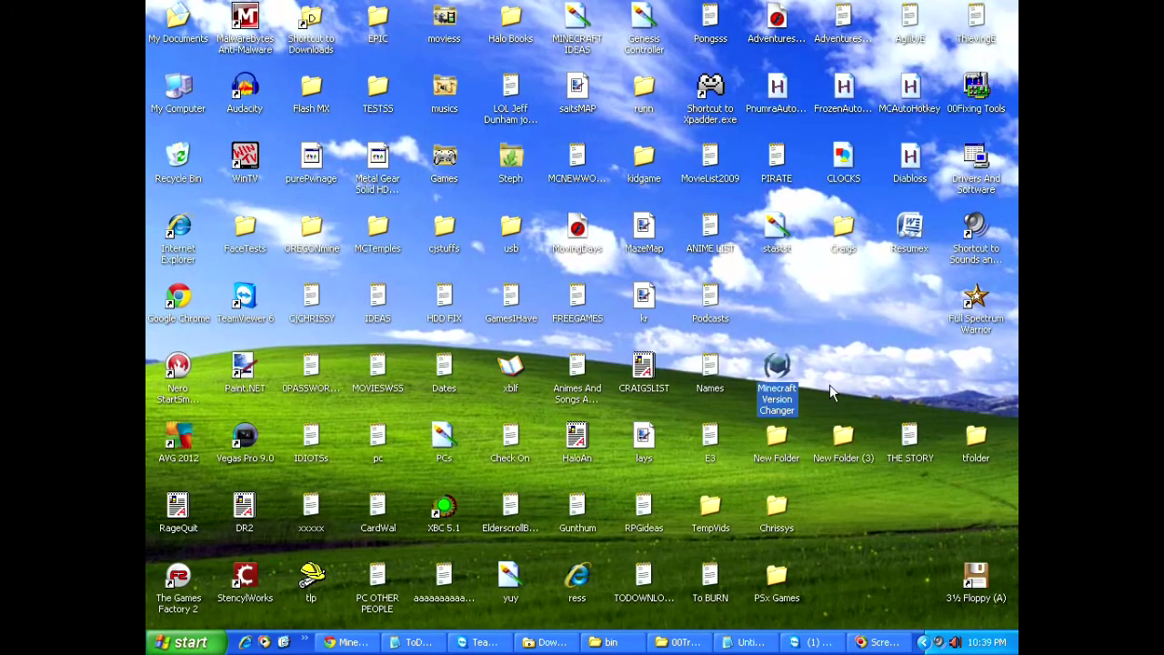
right_click(788, 359)
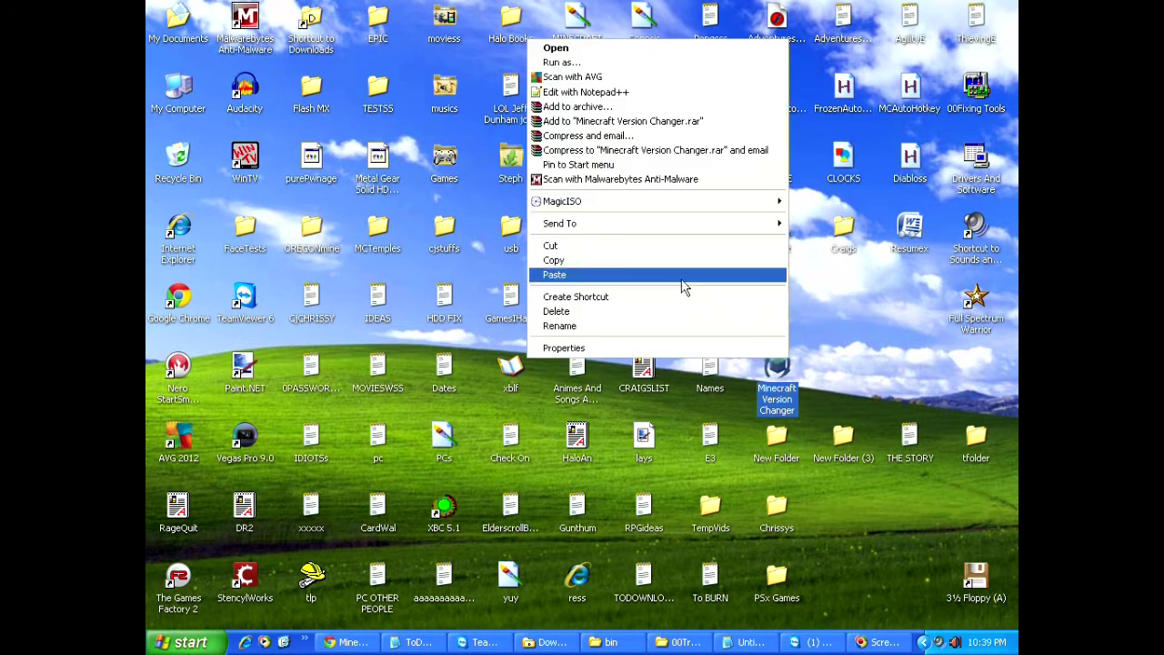
click(564, 44)
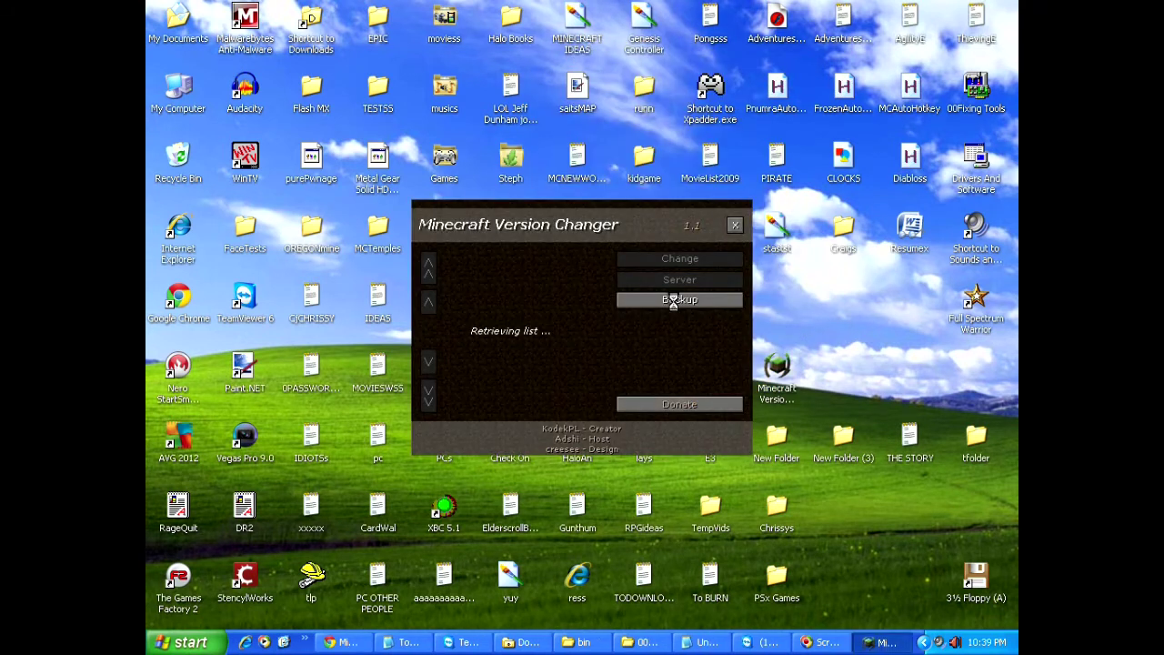
Step: Download the Full 1.2.3 server and save it in 00Transfer as minecraft_server_Full 1.2.3, closing the thank-you page and completion notice
click(428, 306)
click(428, 305)
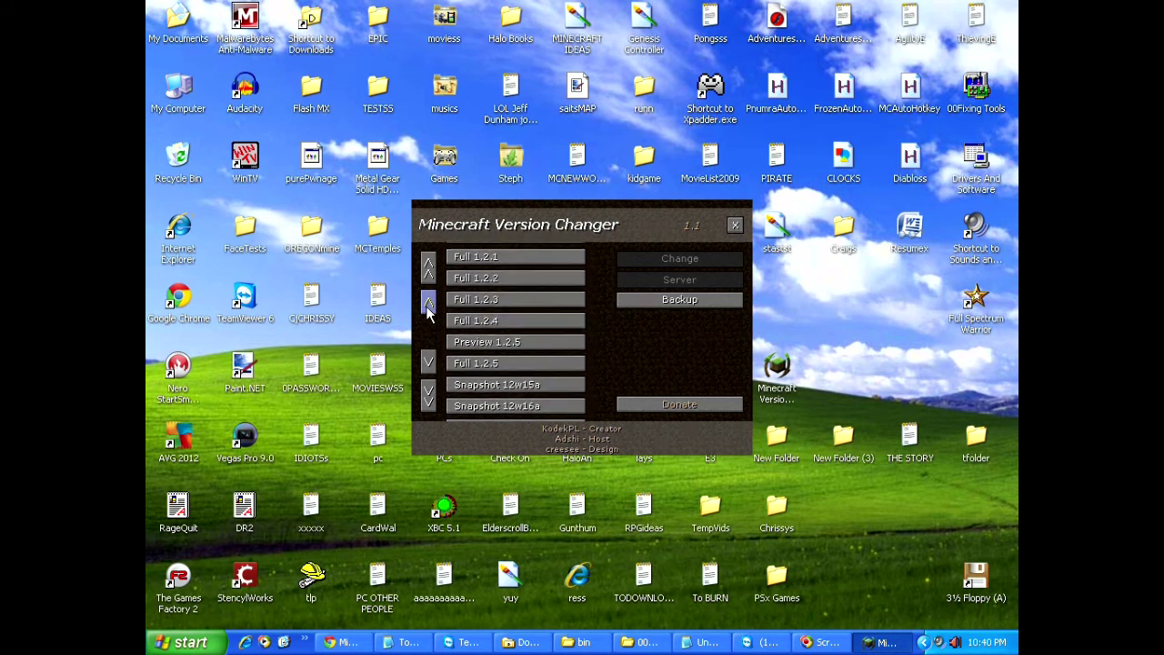
click(533, 302)
click(678, 281)
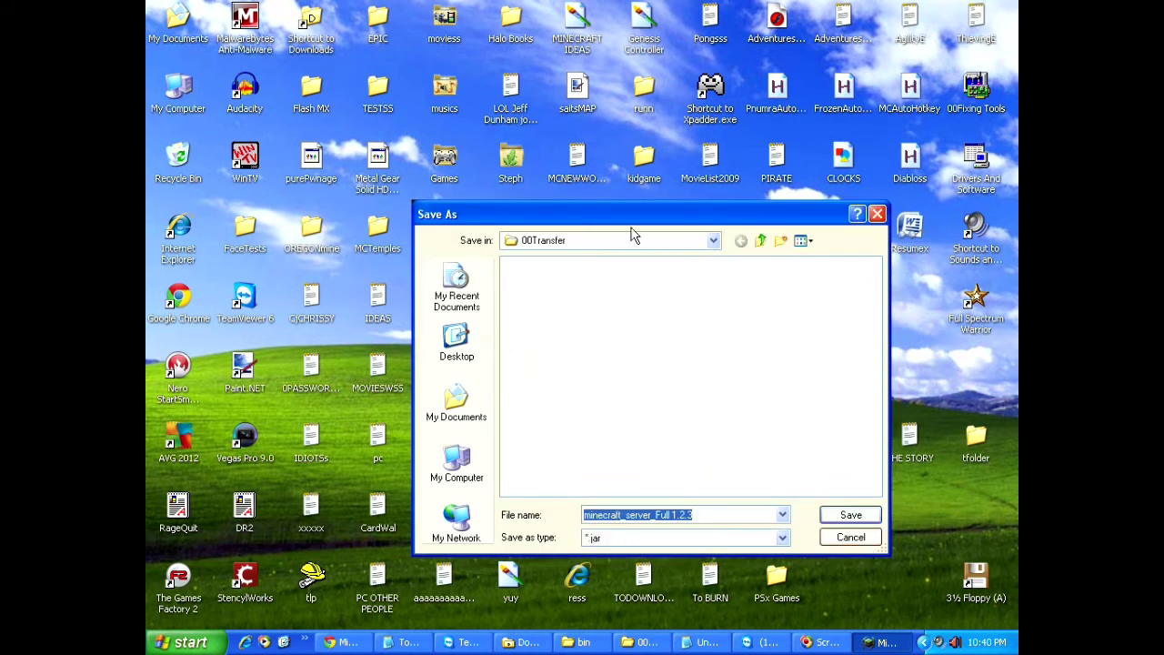
click(846, 516)
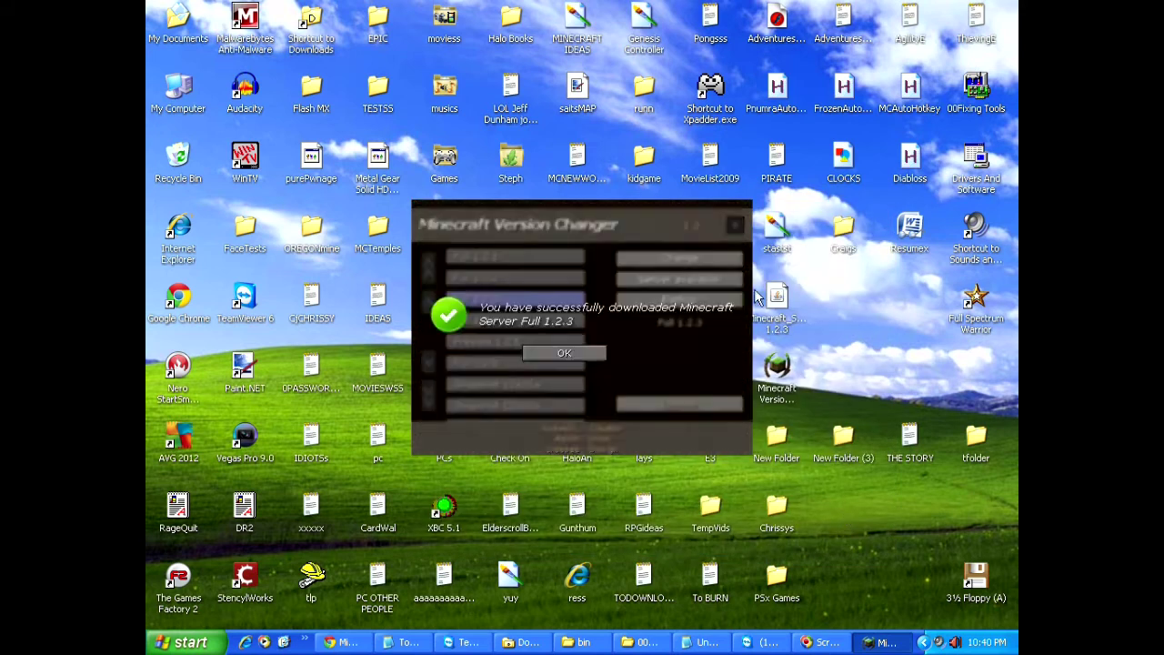
click(1008, 11)
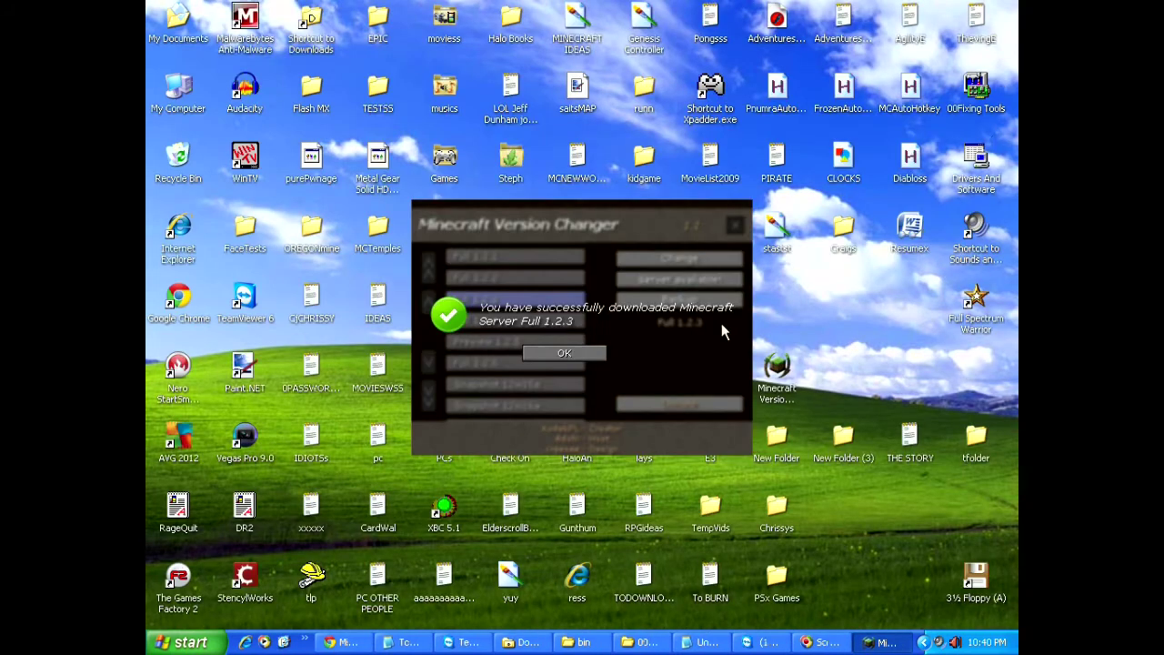
click(567, 355)
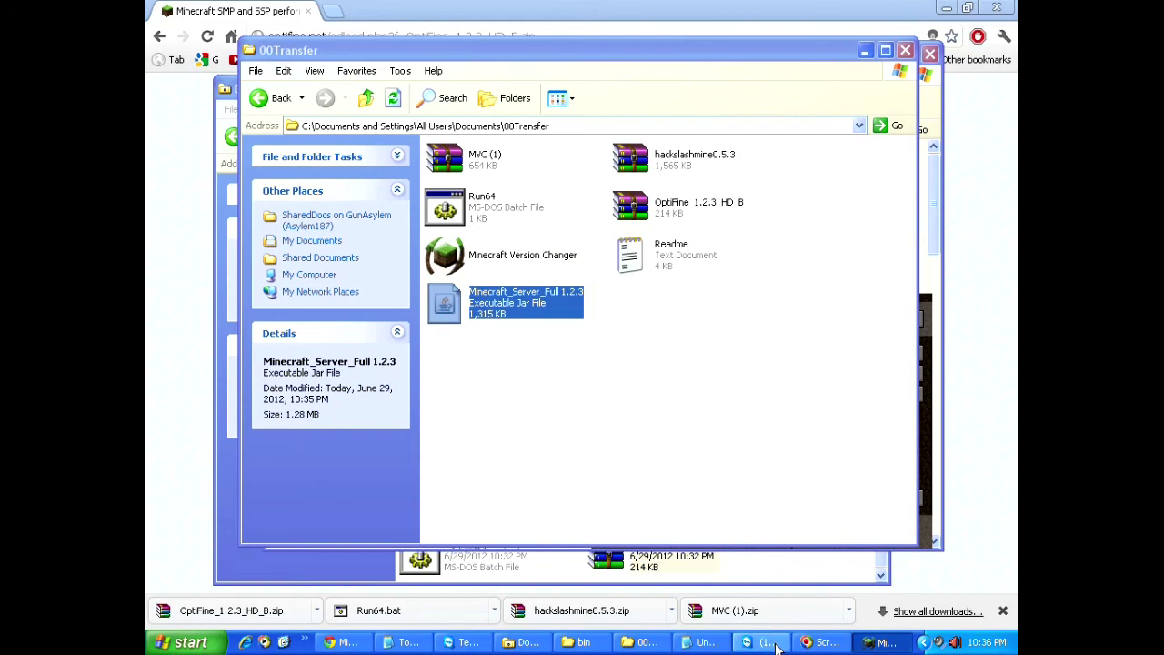
Step: Change the installed Minecraft version to Full 1.2.3 with the Version Changer, dismiss the web page and notice, and close the program
click(880, 642)
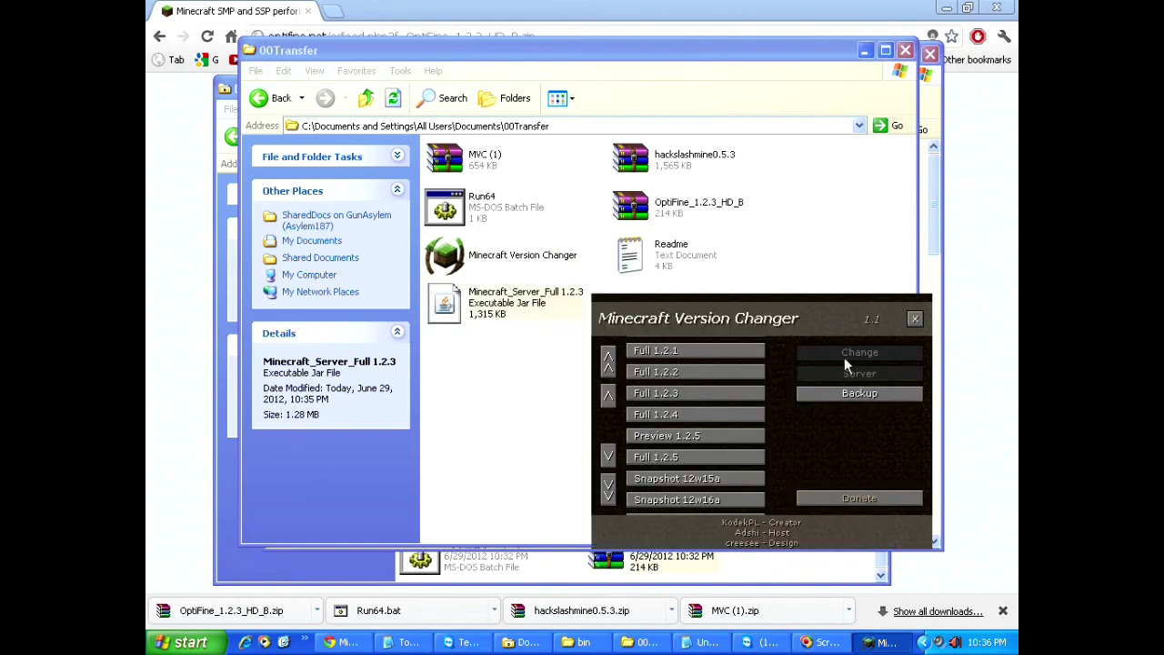
drag(830, 314, 807, 256)
click(606, 333)
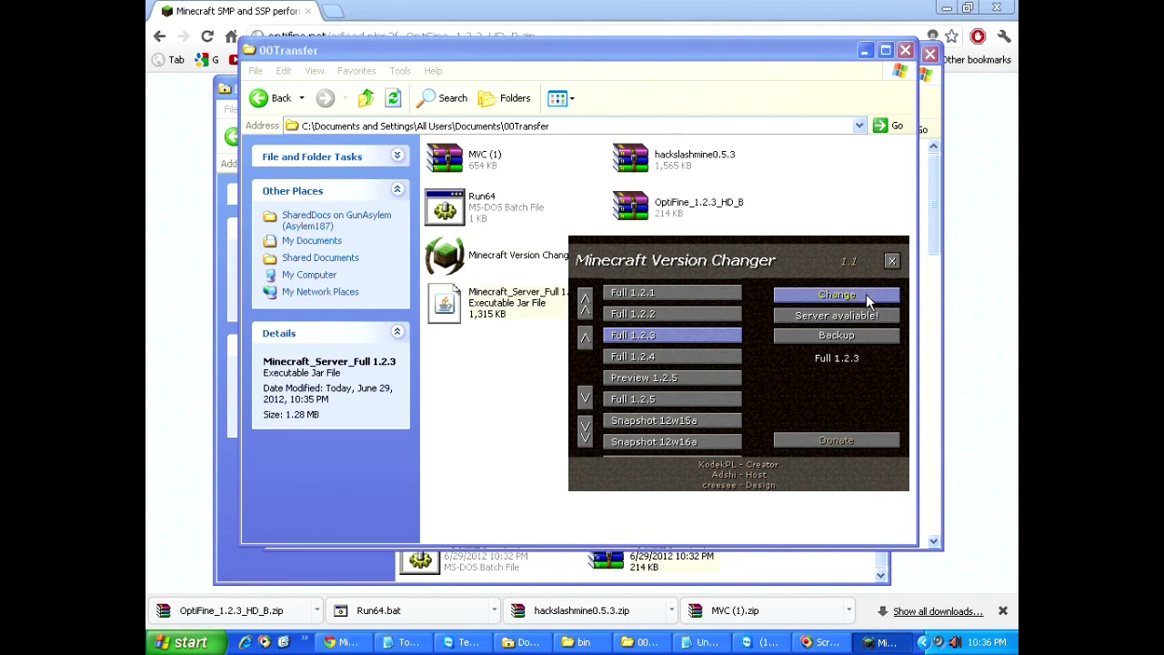
click(866, 296)
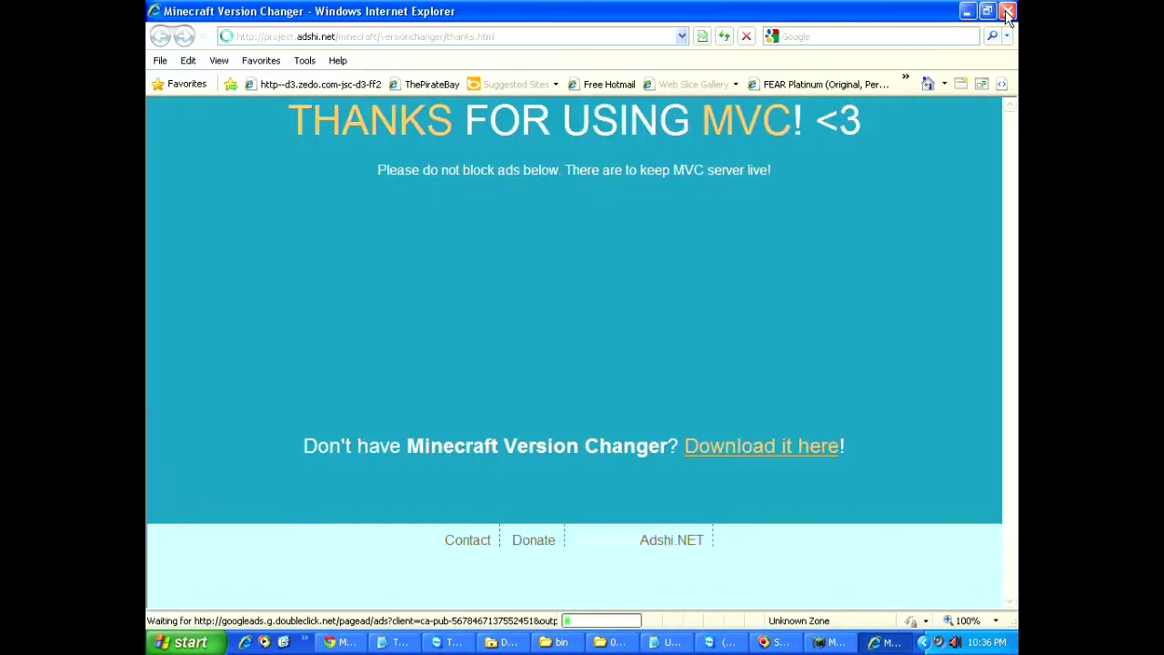
click(1008, 13)
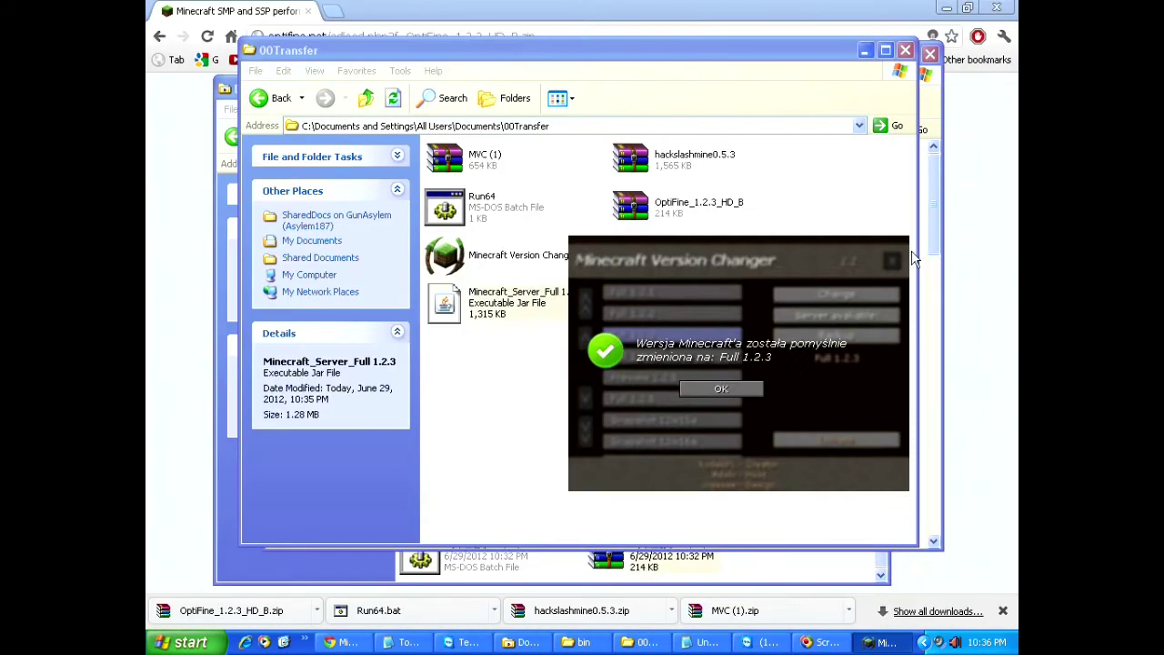
click(725, 393)
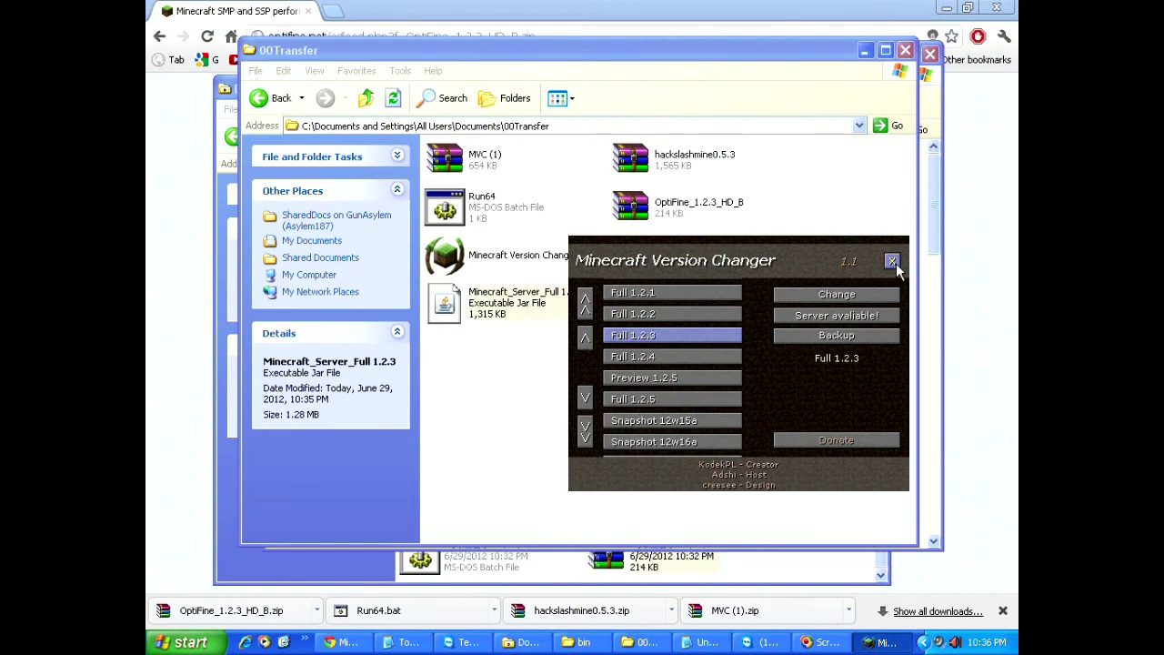
click(893, 264)
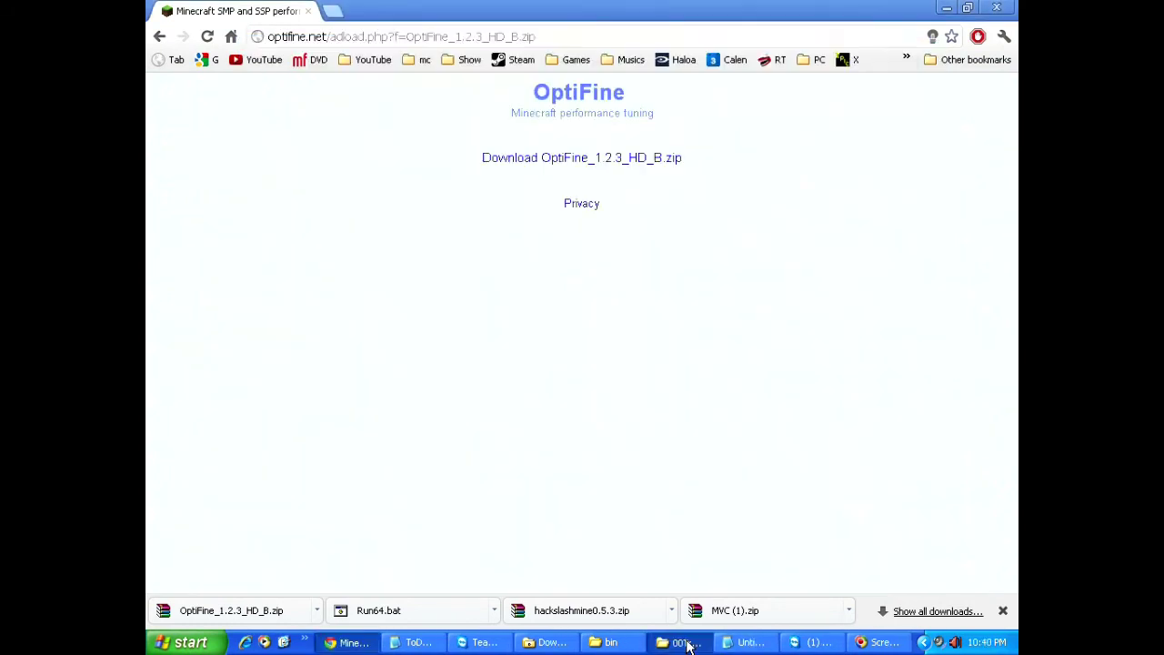
Step: Rename the minecraft_server_Full 1.2.3 jar in the 00Transfer folder as minecraft_server and refresh the folder
click(681, 642)
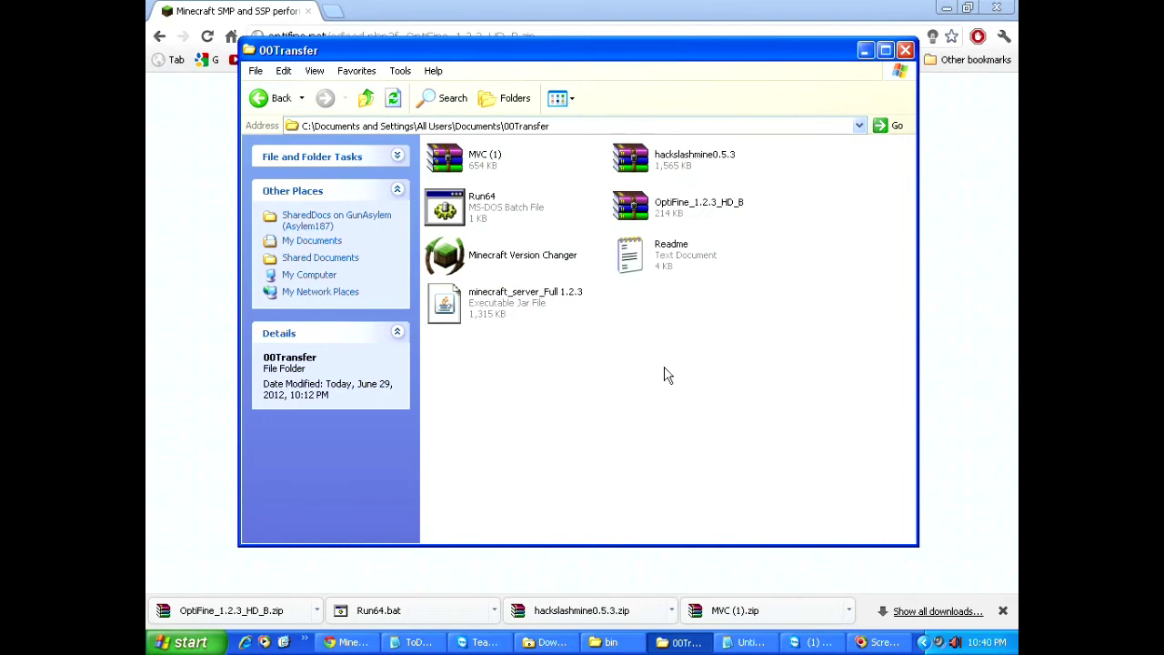
click(526, 318)
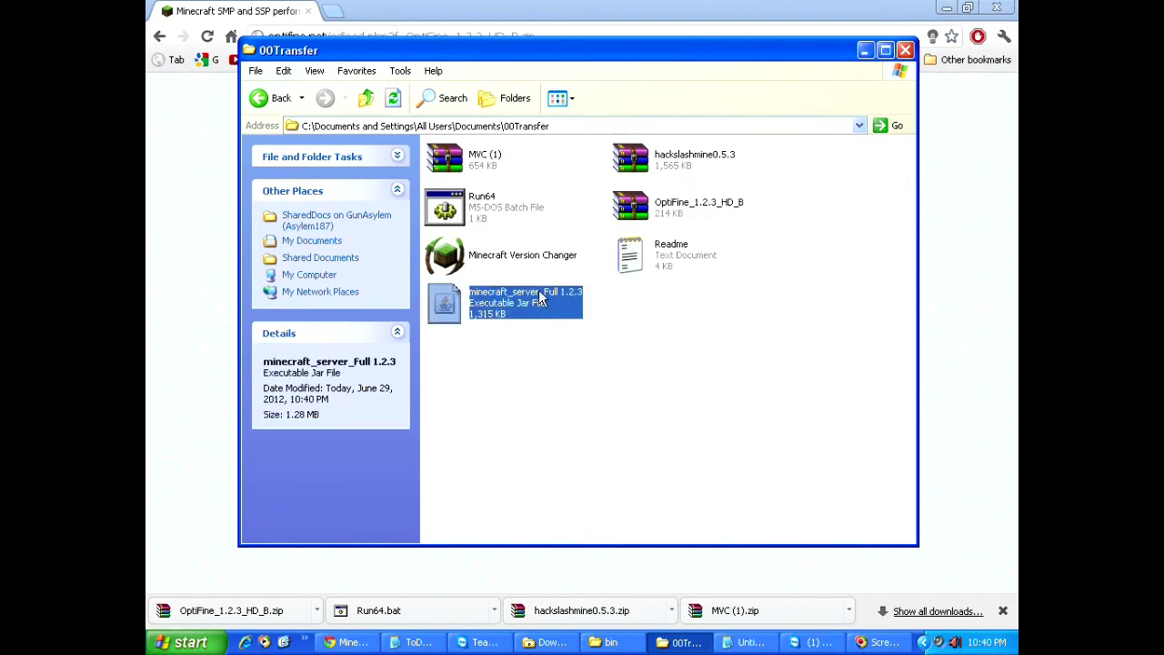
click(546, 307)
drag(541, 304, 603, 305)
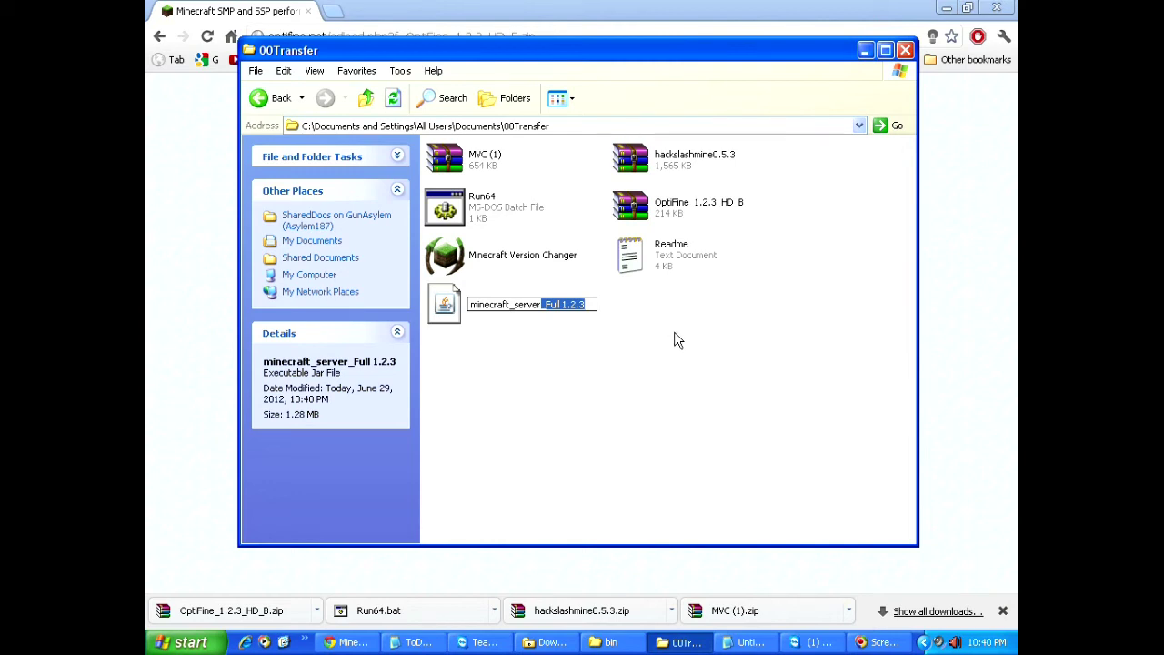
key(BackSpace)
key(Escape)
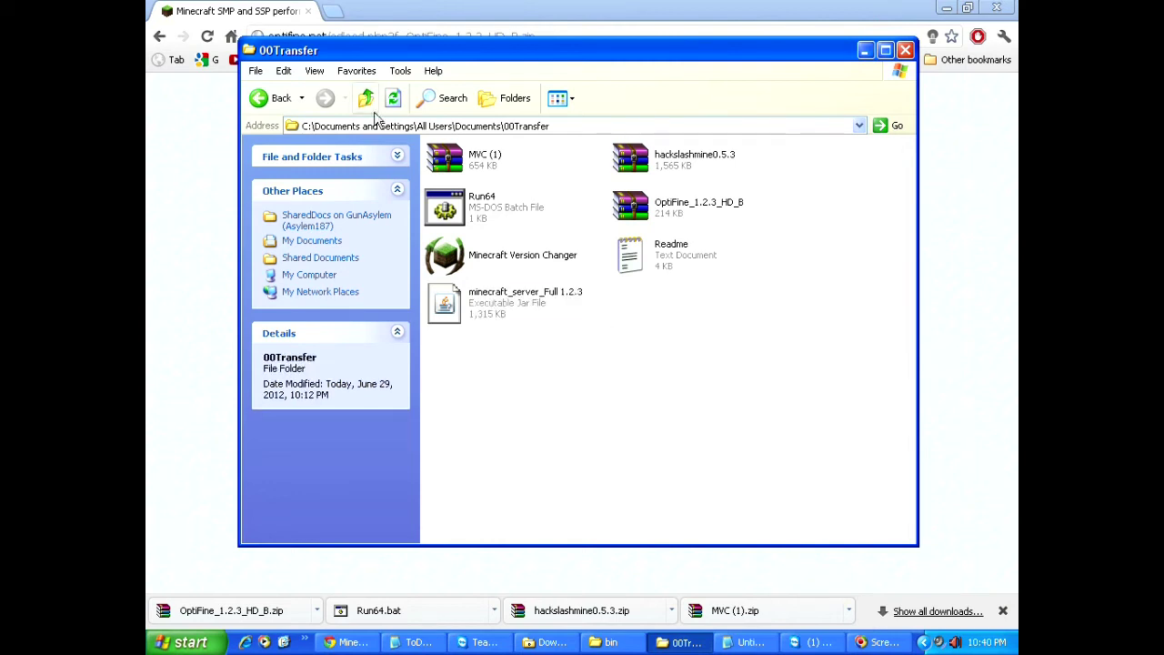
click(393, 98)
Step: Delete the Minecraft Version Changer and Readme files from the 00Transfer folder and refresh its contents
drag(795, 272, 473, 259)
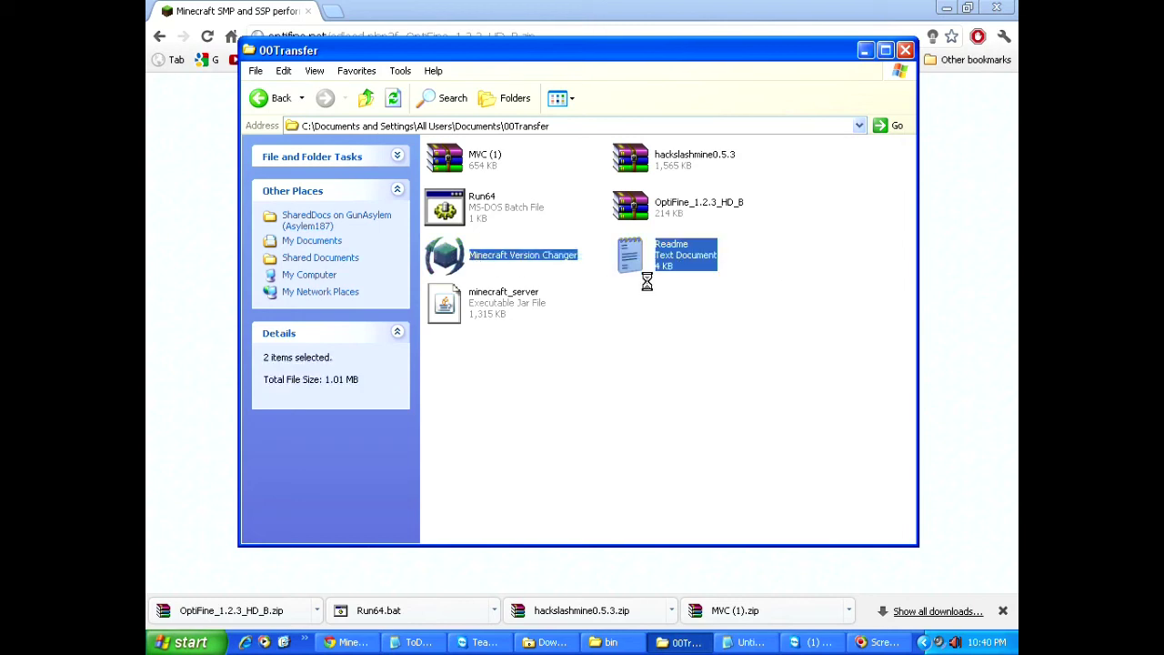
key(Delete)
click(643, 357)
click(391, 102)
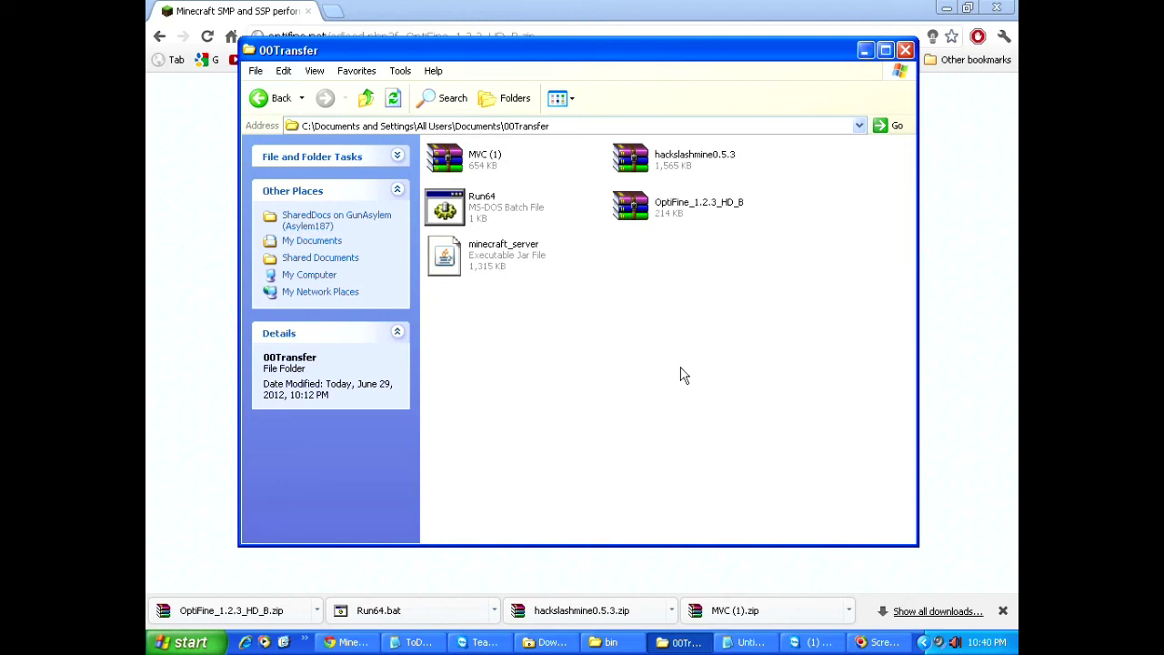
Step: Extract the hackslashmine0.5.3 archive directly into the 00Transfer folder
right_click(639, 166)
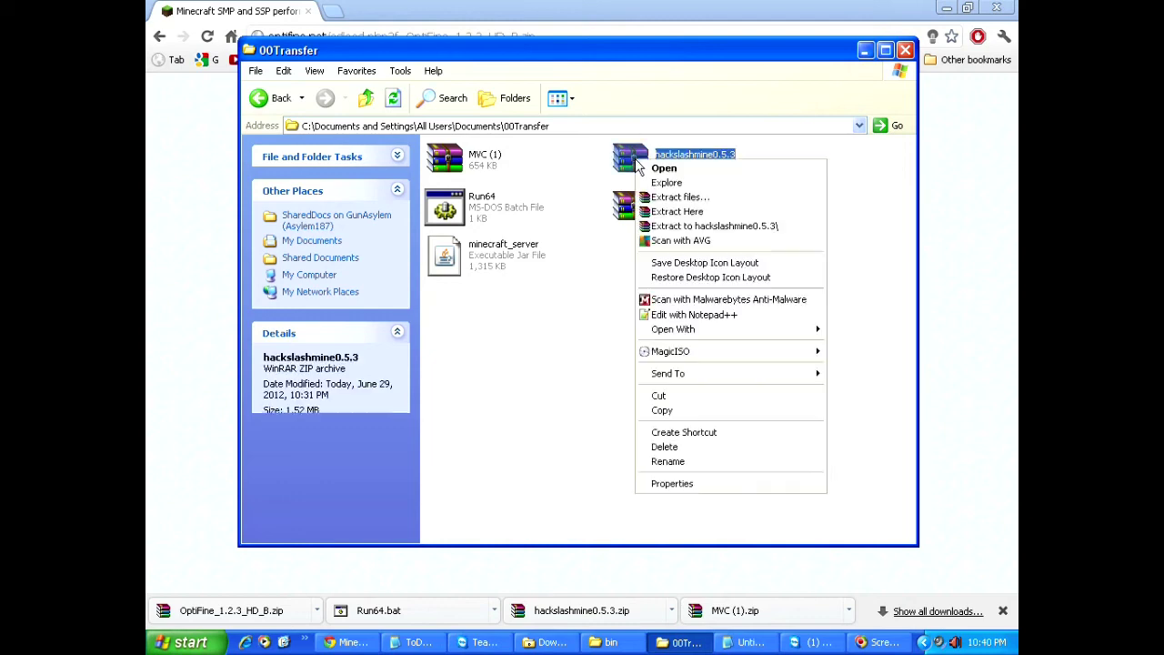
click(723, 213)
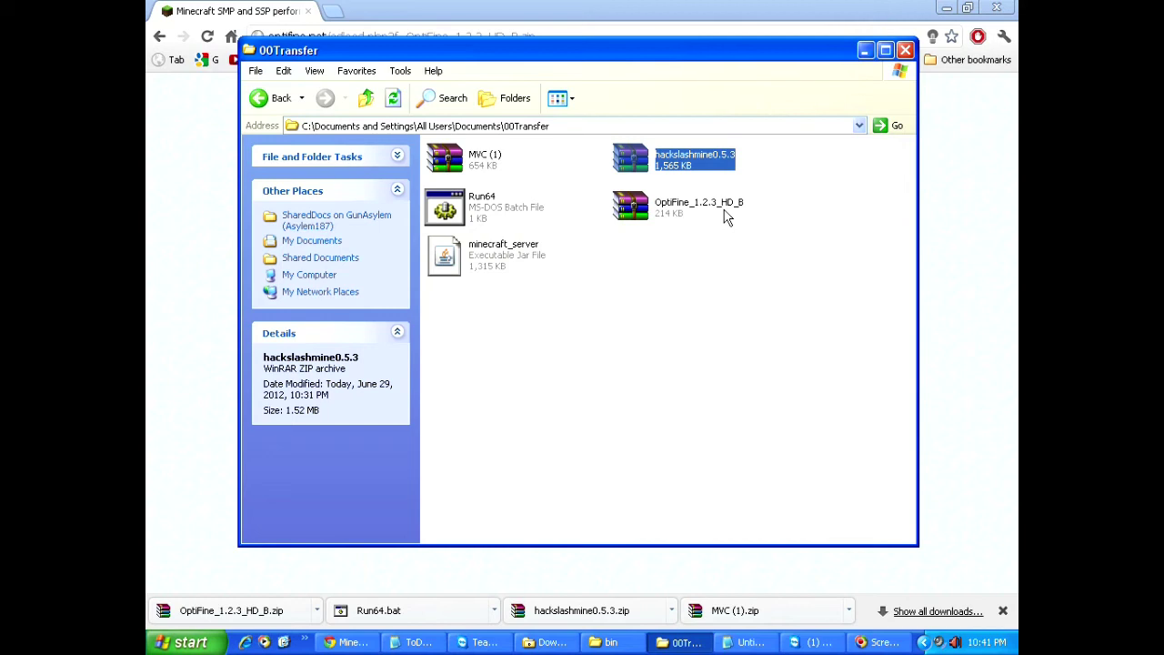
click(754, 355)
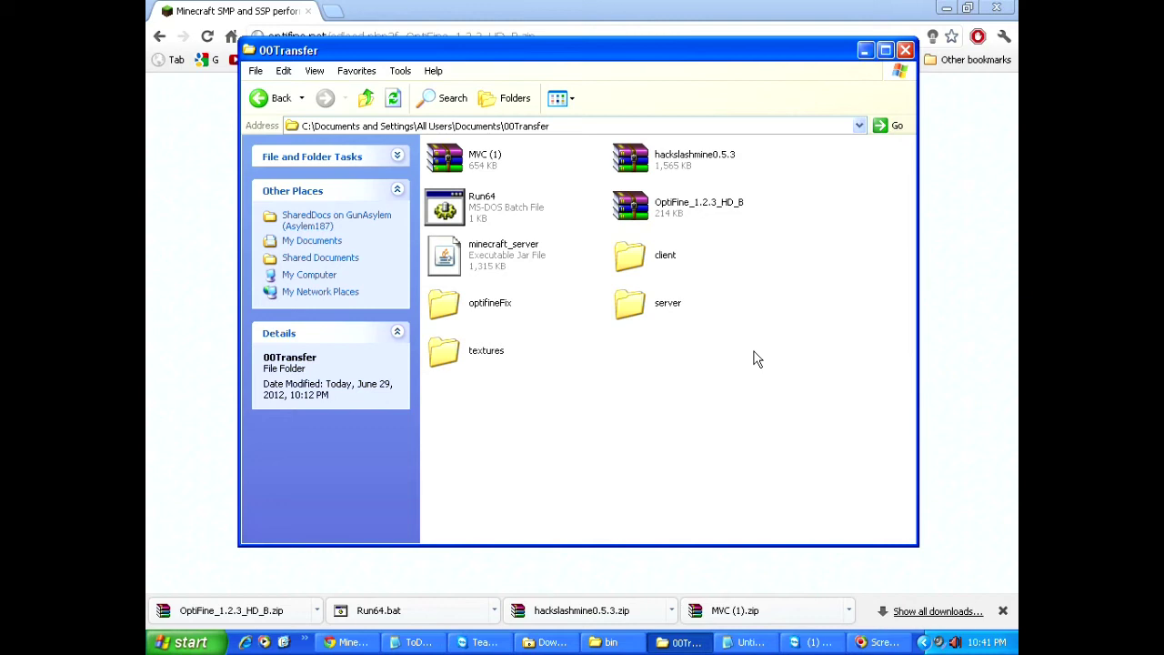
Step: Open the minecraft_server jar with WinRAR, dismiss the licence notice and reposition the archive window
right_click(469, 256)
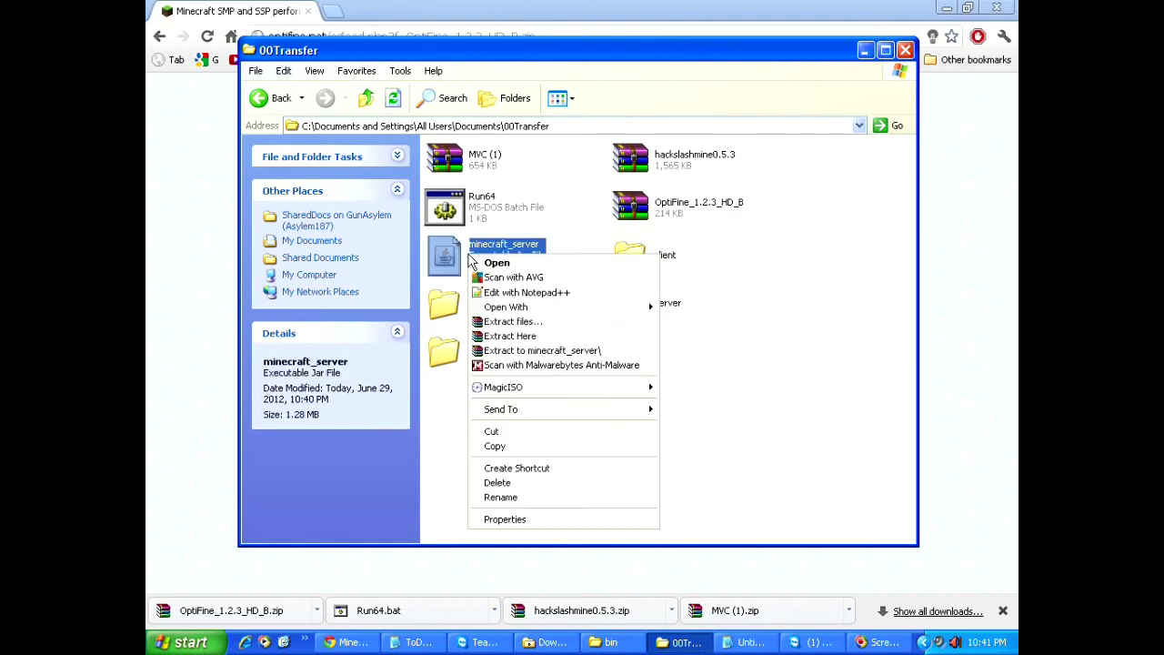
mouse_move(564, 305)
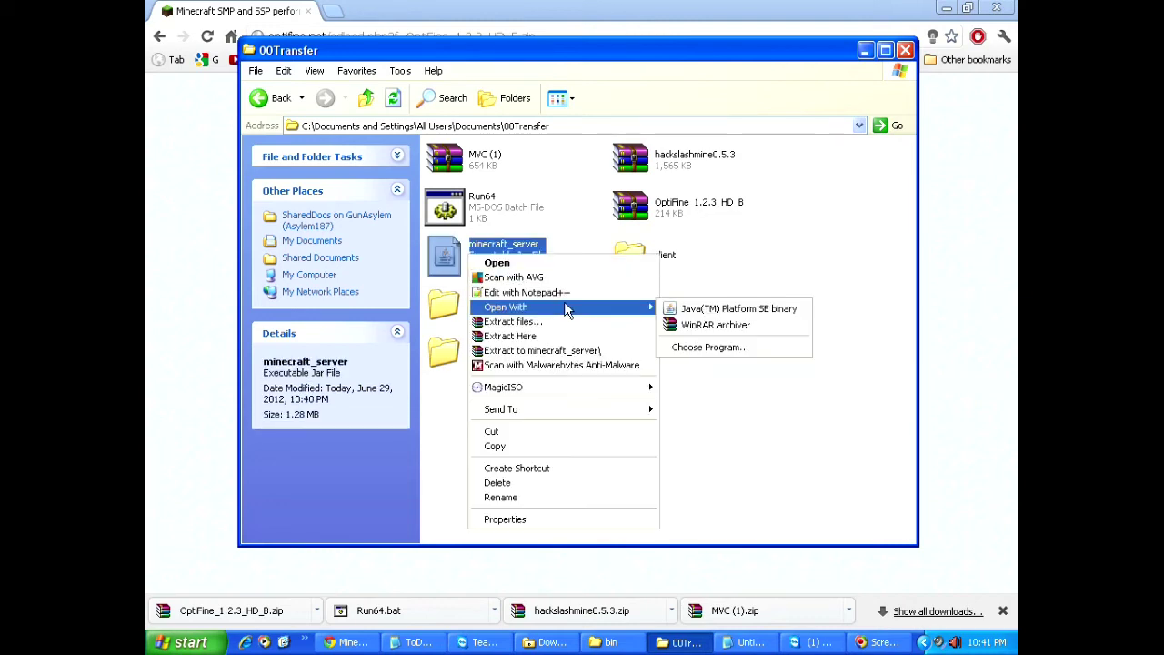
click(706, 325)
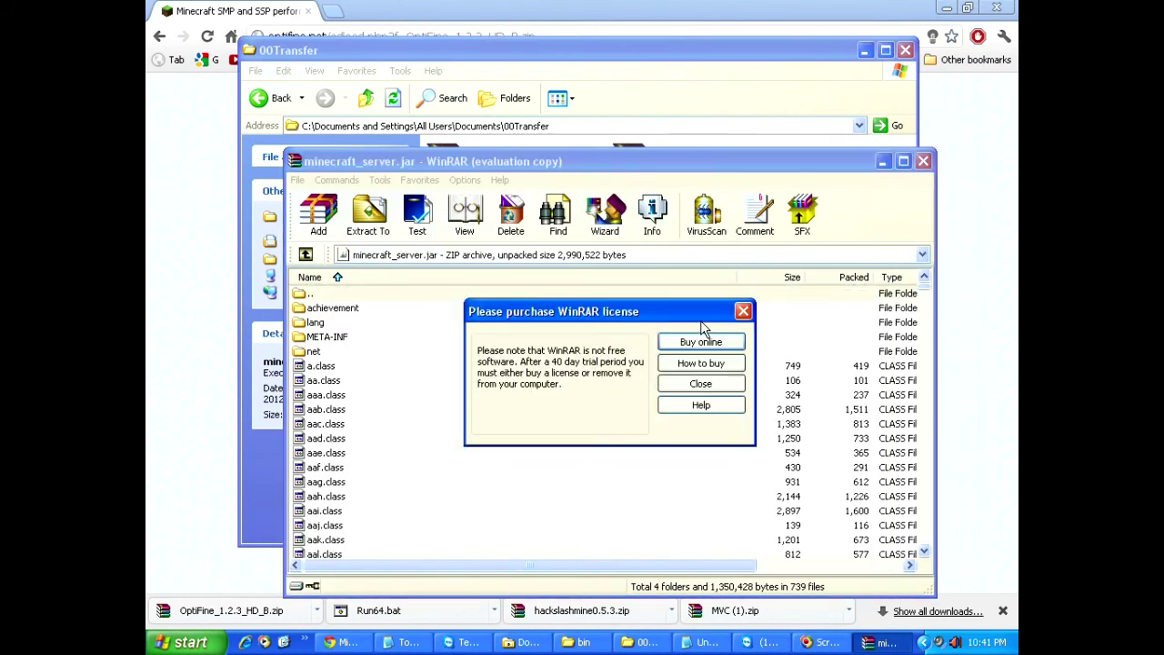
click(708, 383)
drag(645, 171, 636, 148)
Step: Copy everything in the extracted server folder into minecraft_server.jar, using the Add and replace files update mode
click(636, 56)
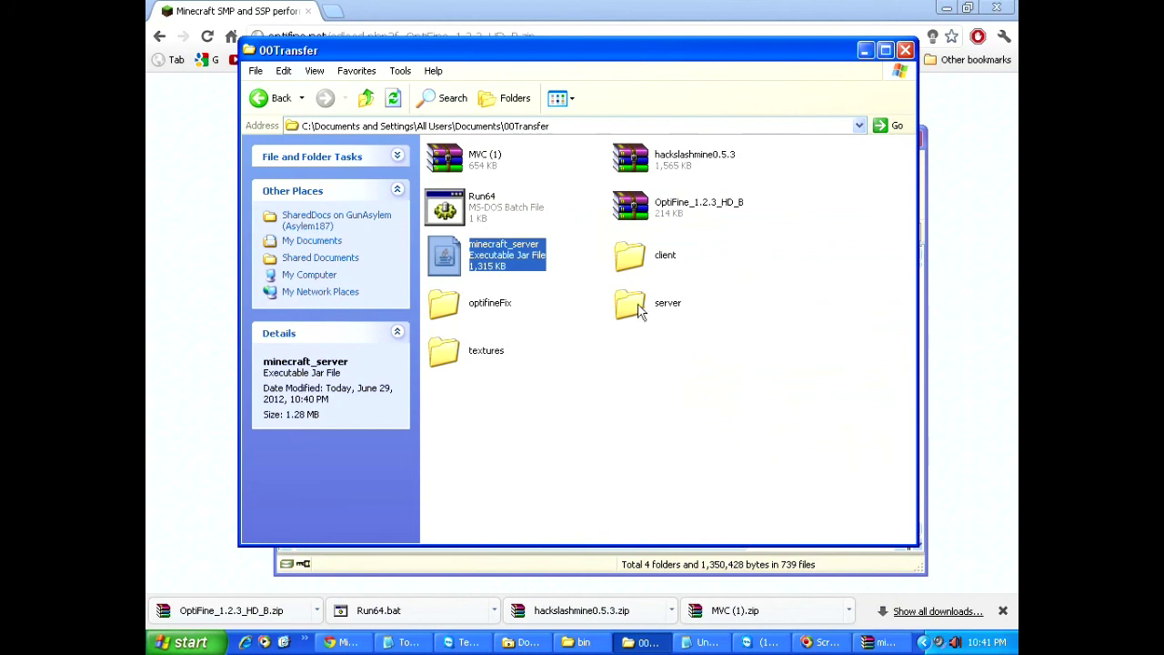
click(642, 307)
right_click(643, 309)
click(668, 272)
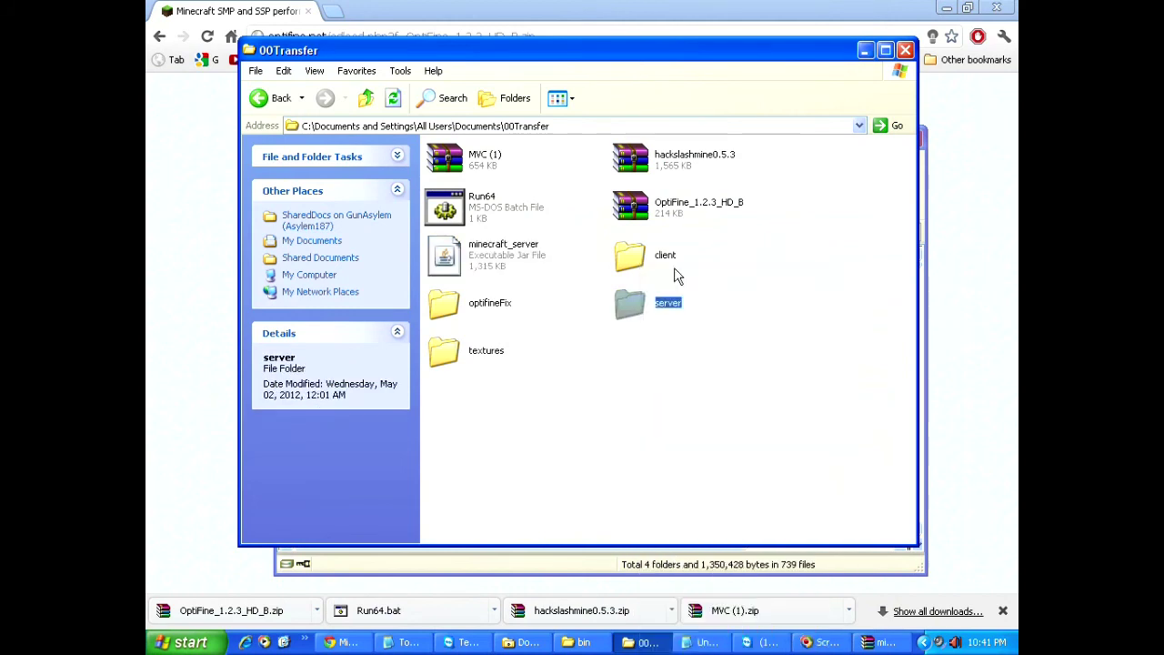
key(ctrl+a)
right_click(515, 152)
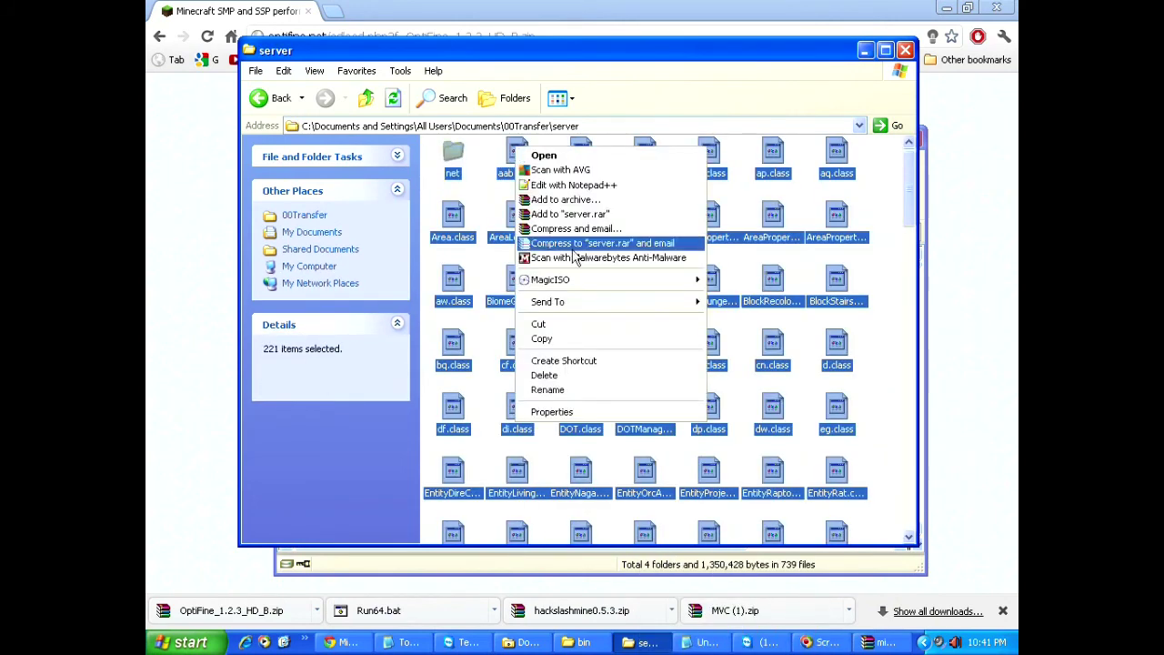
click(585, 340)
click(859, 641)
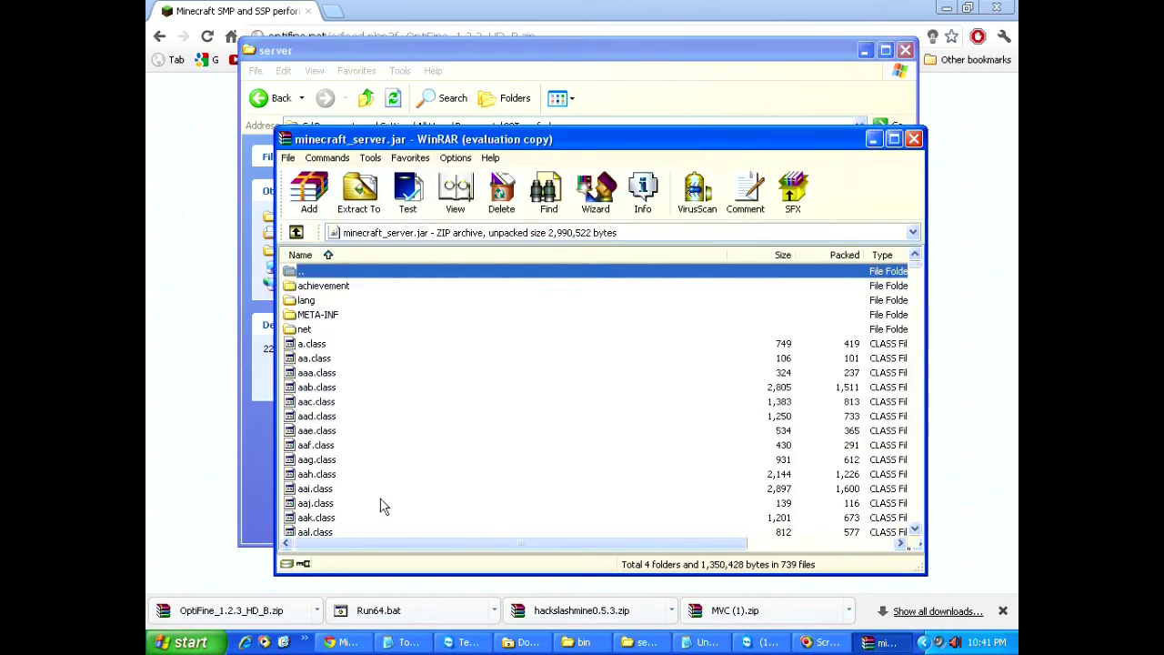
click(361, 405)
key(ctrl+v)
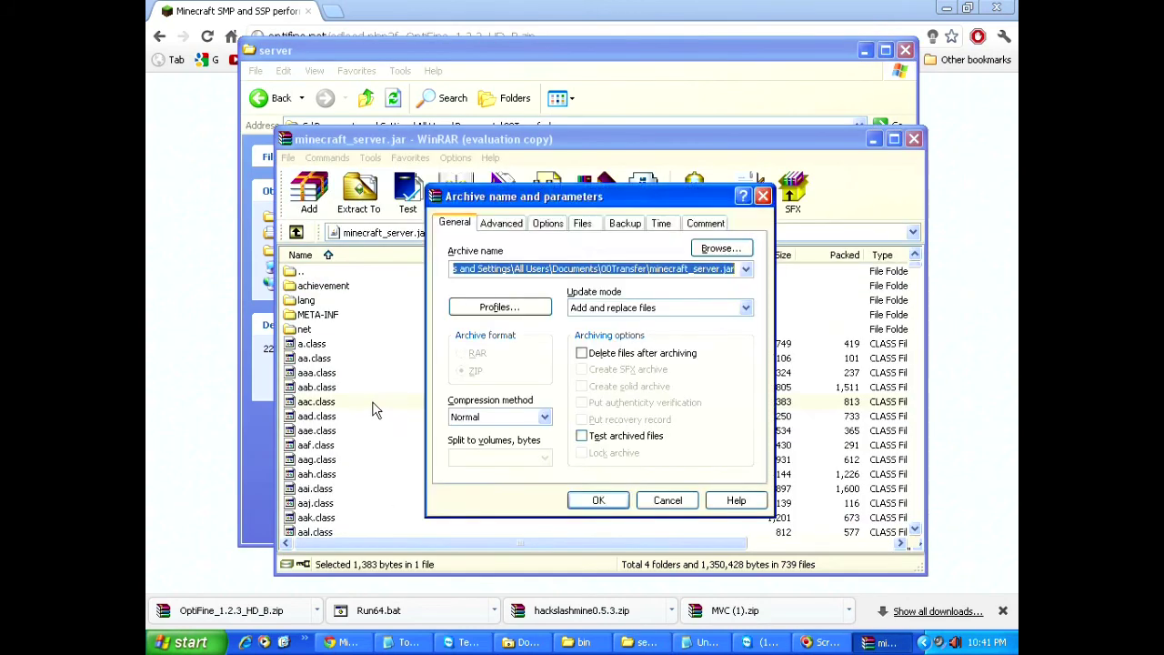
click(600, 501)
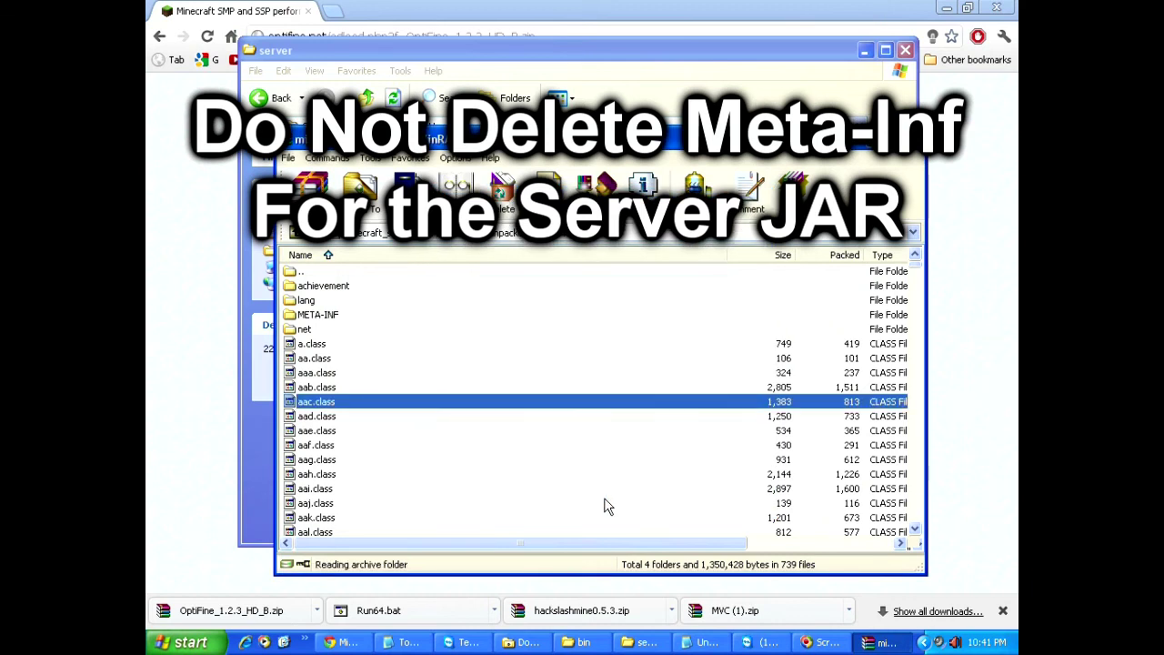
Step: Copy the lang folder from the extracted textures folder inside 00Transfer
click(575, 78)
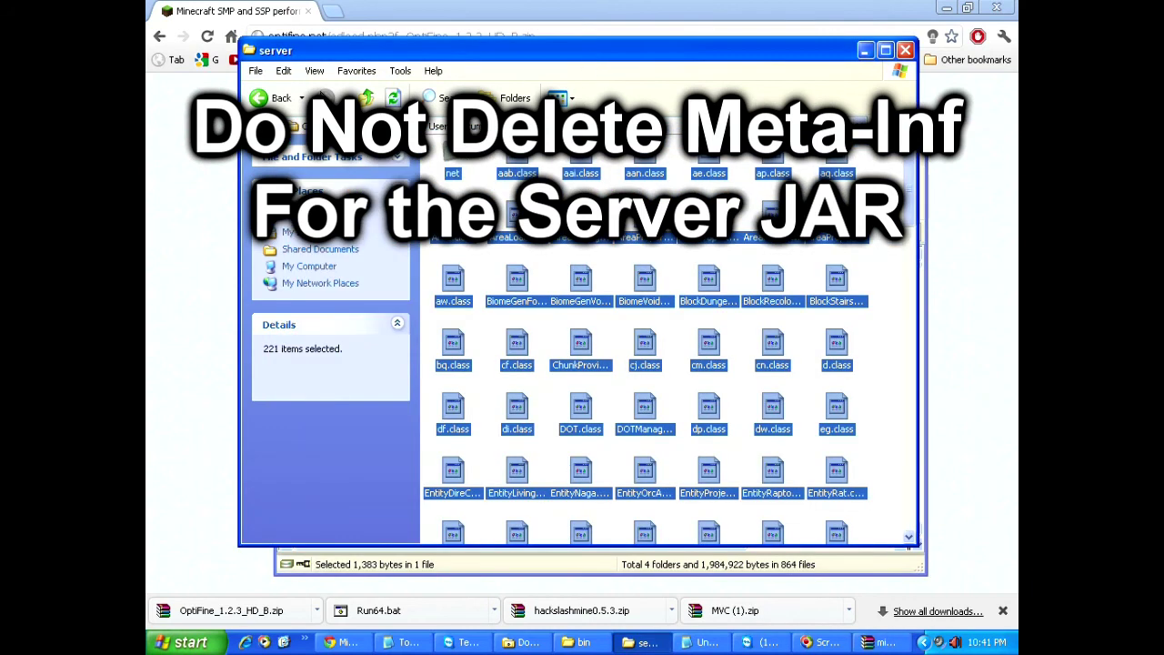
click(278, 98)
right_click(451, 353)
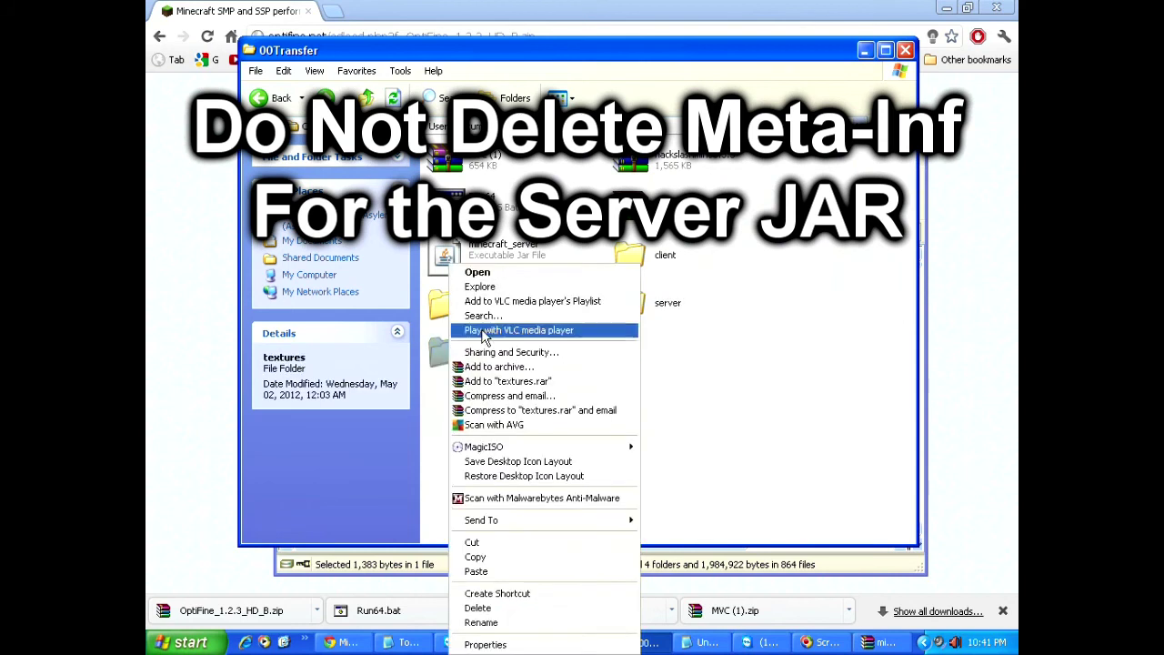
click(509, 274)
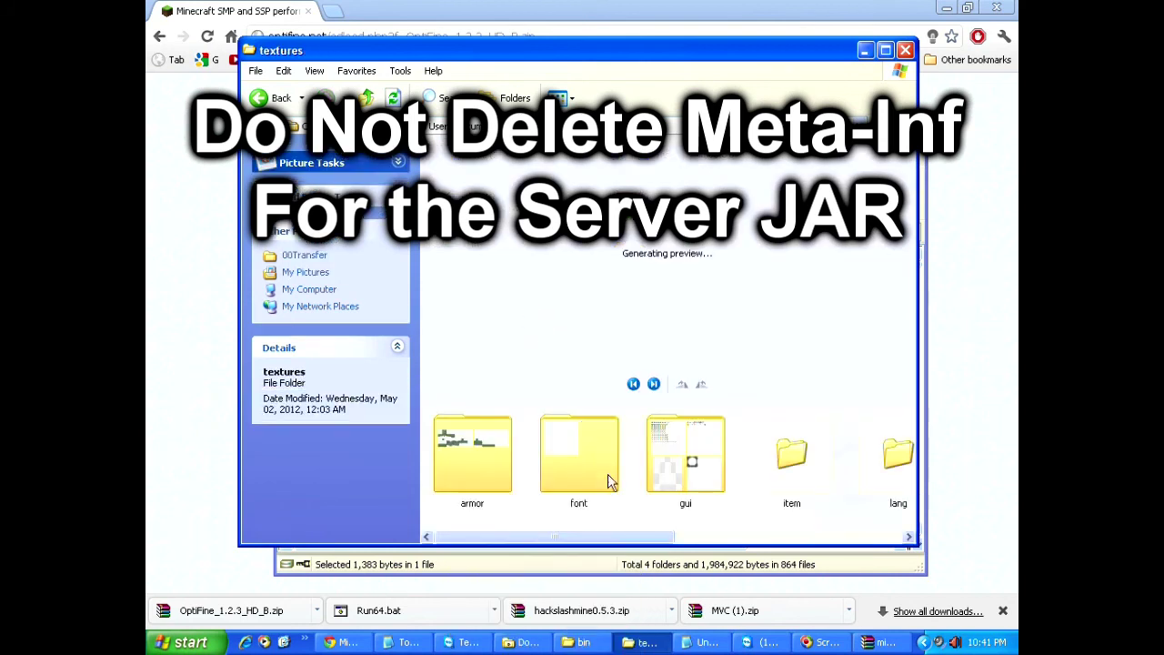
click(702, 537)
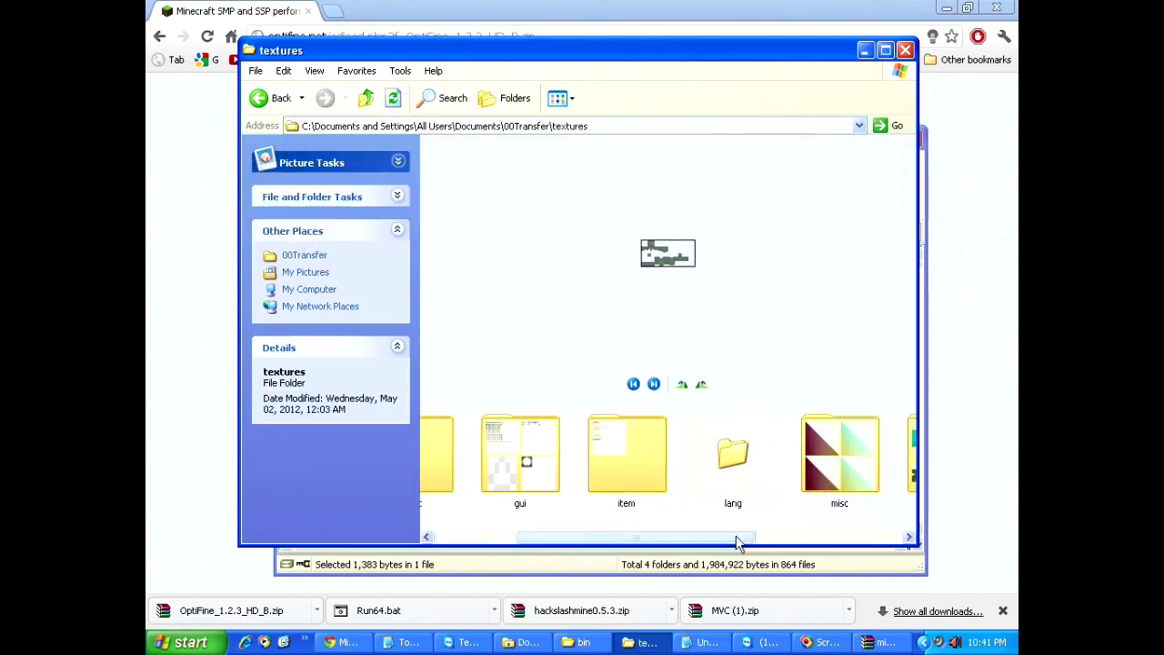
click(742, 467)
right_click(742, 467)
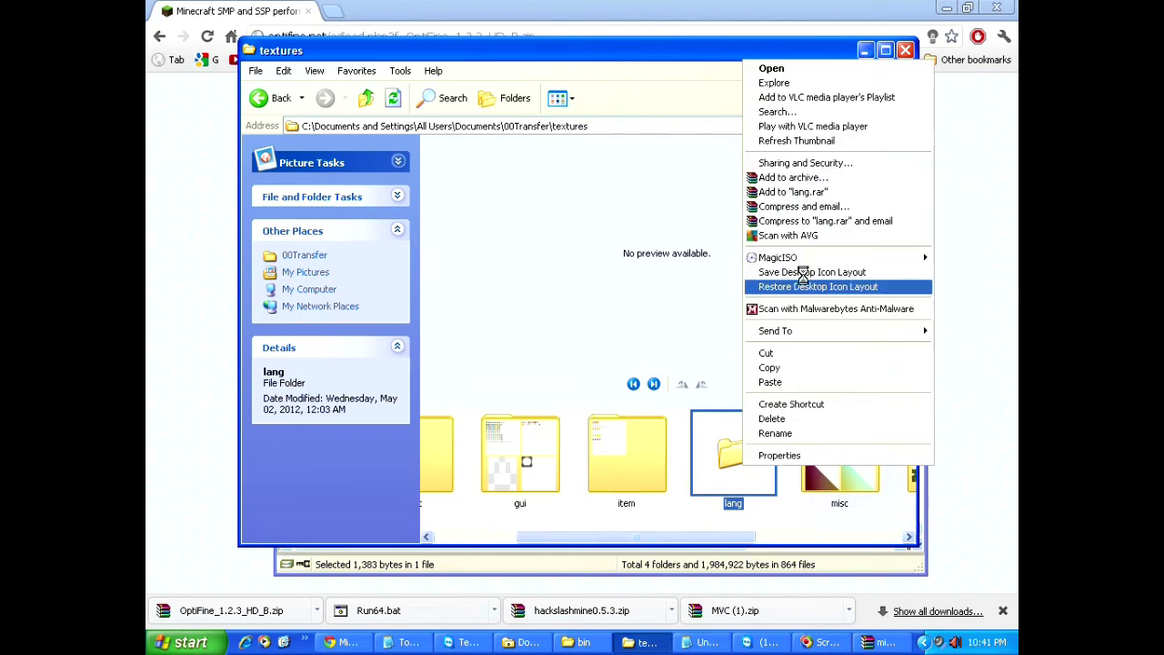
click(788, 367)
Step: Add the copied lang folder to the root of minecraft_server.jar and close the archive
click(875, 642)
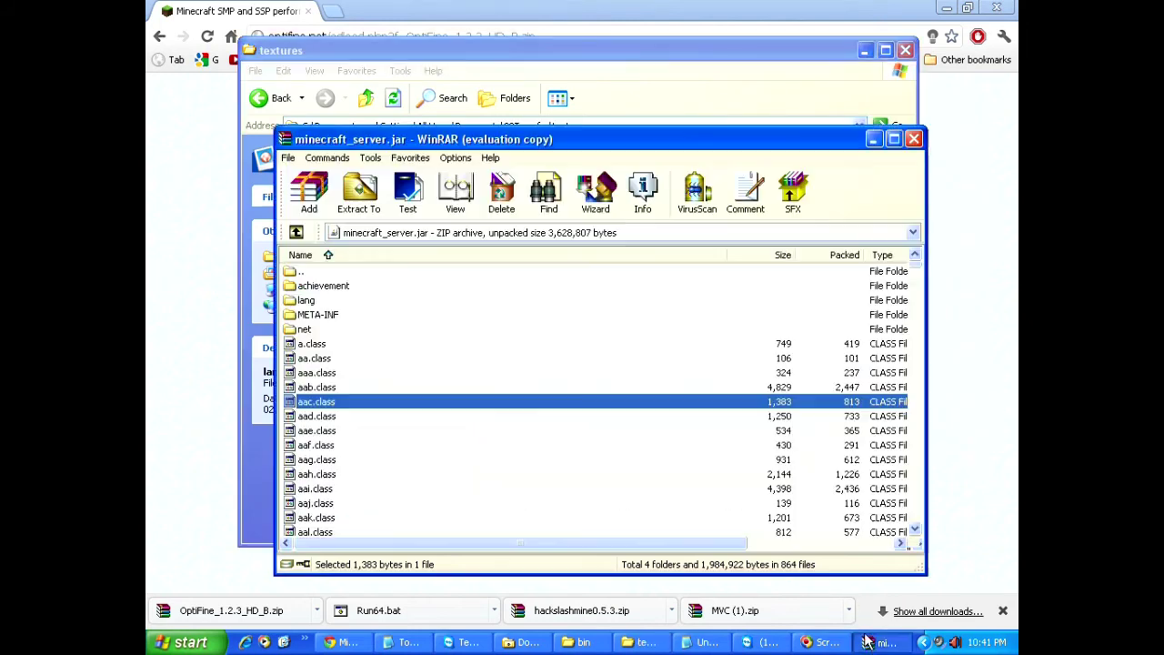
click(338, 432)
key(ctrl+v)
click(596, 500)
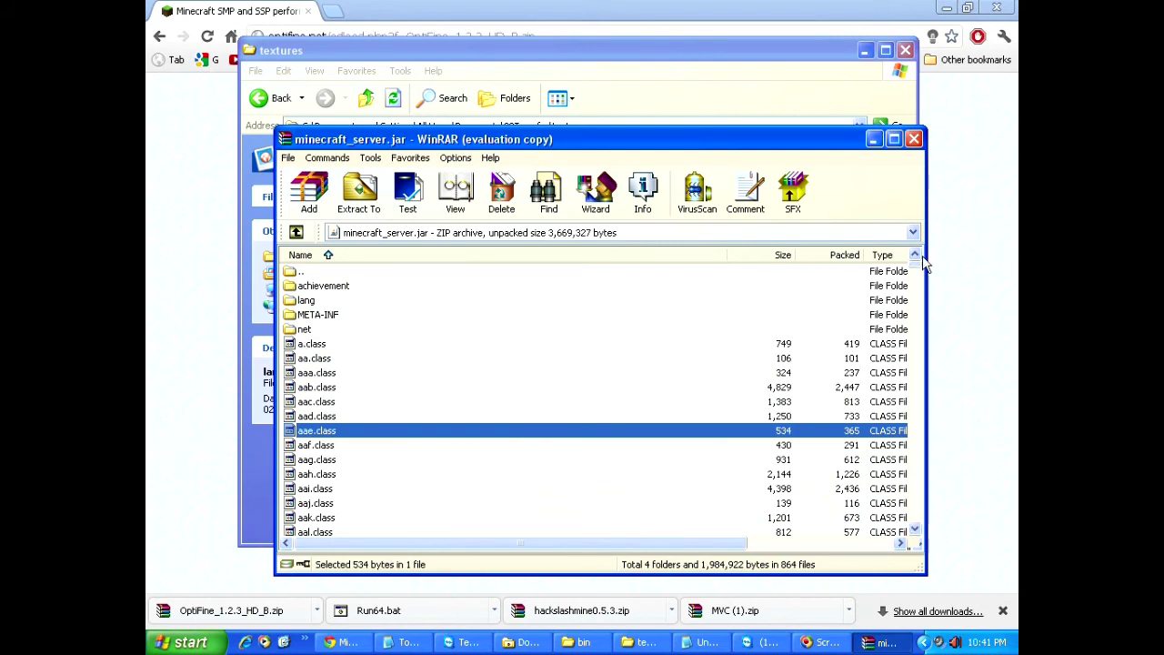
click(914, 138)
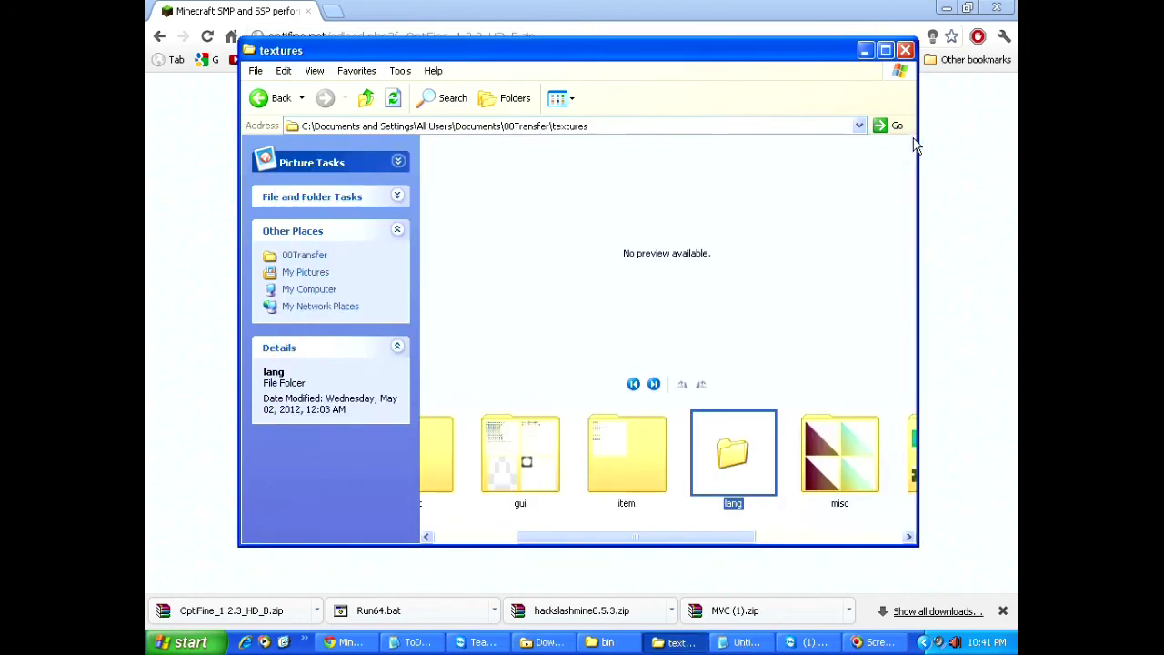
Step: Return to the 00Transfer folder and check the minecraft_server jar
click(365, 97)
click(501, 252)
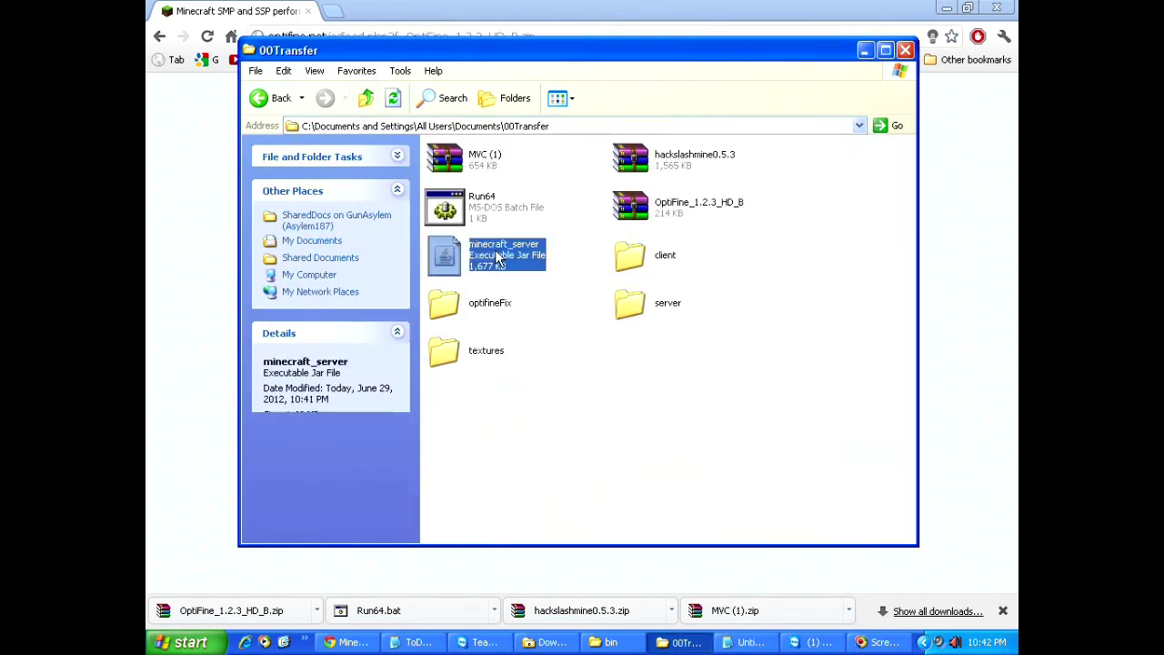
click(648, 401)
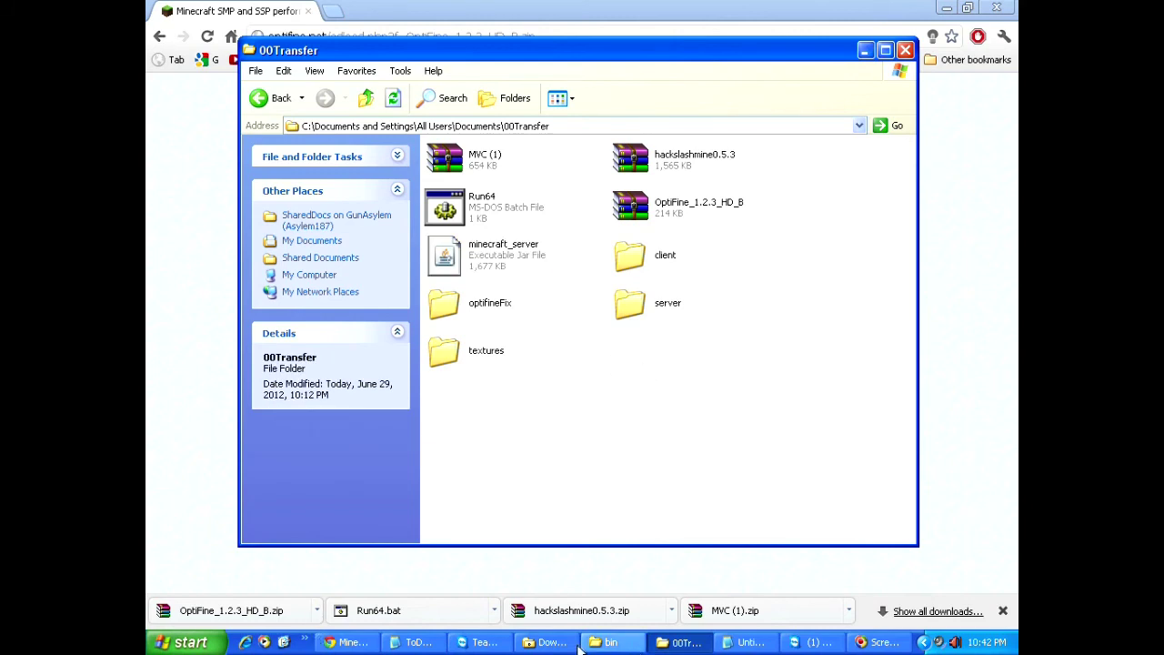
Step: Launch Minecraft, open its texture pack folder from the texture pack screen, and close the game
click(305, 642)
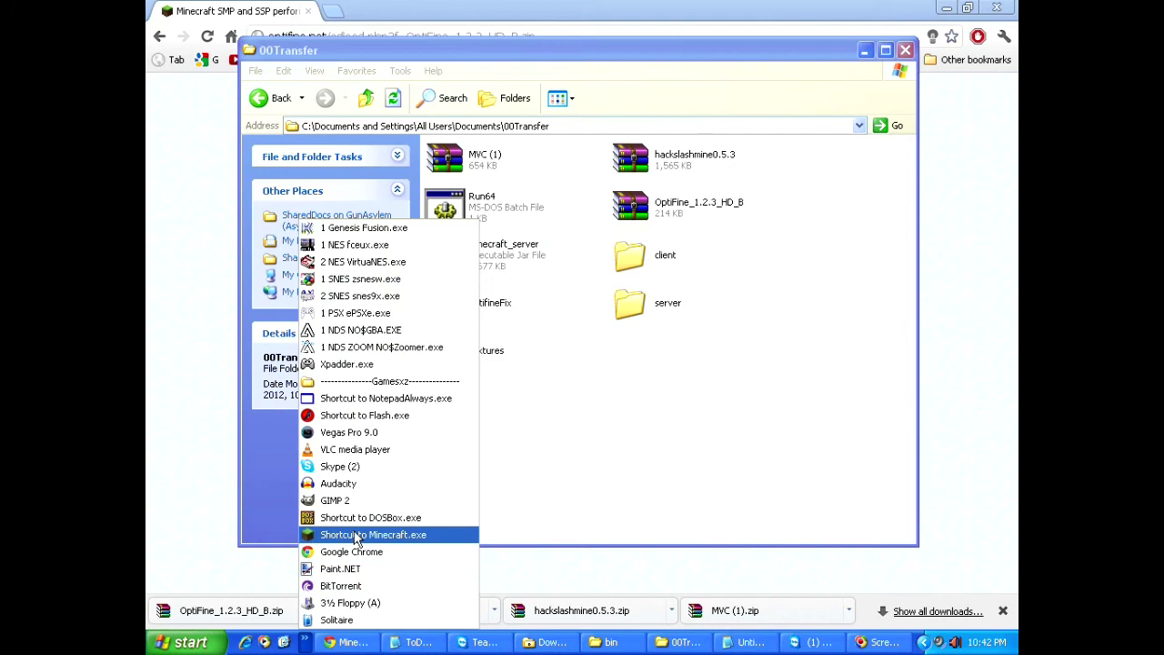
click(356, 536)
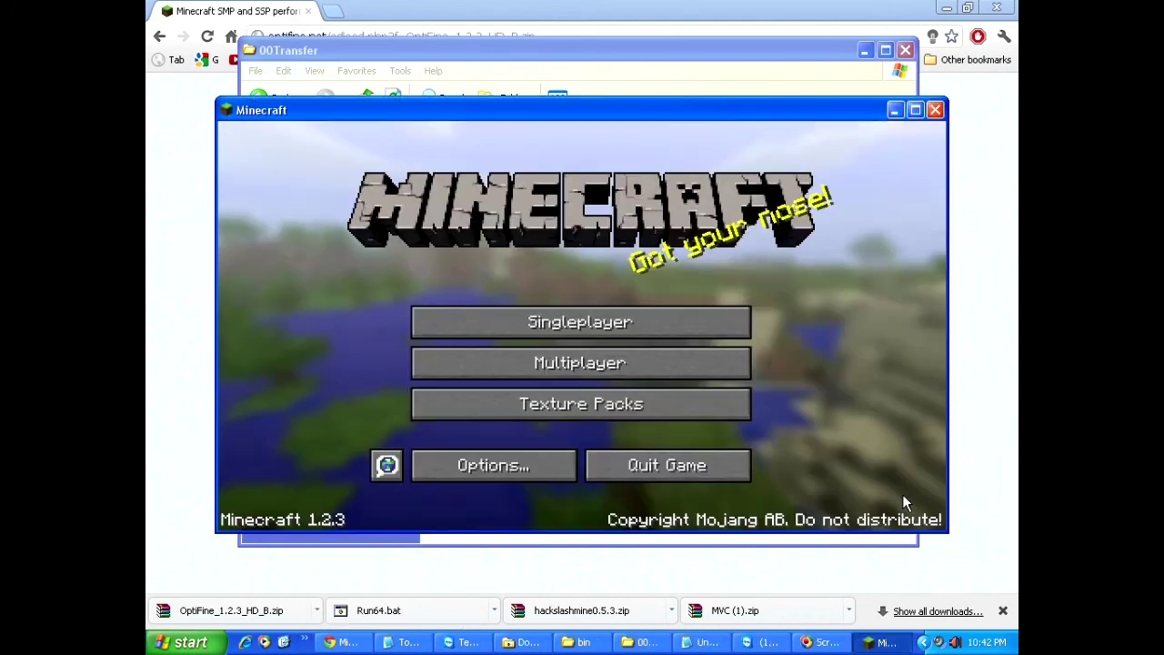
click(569, 407)
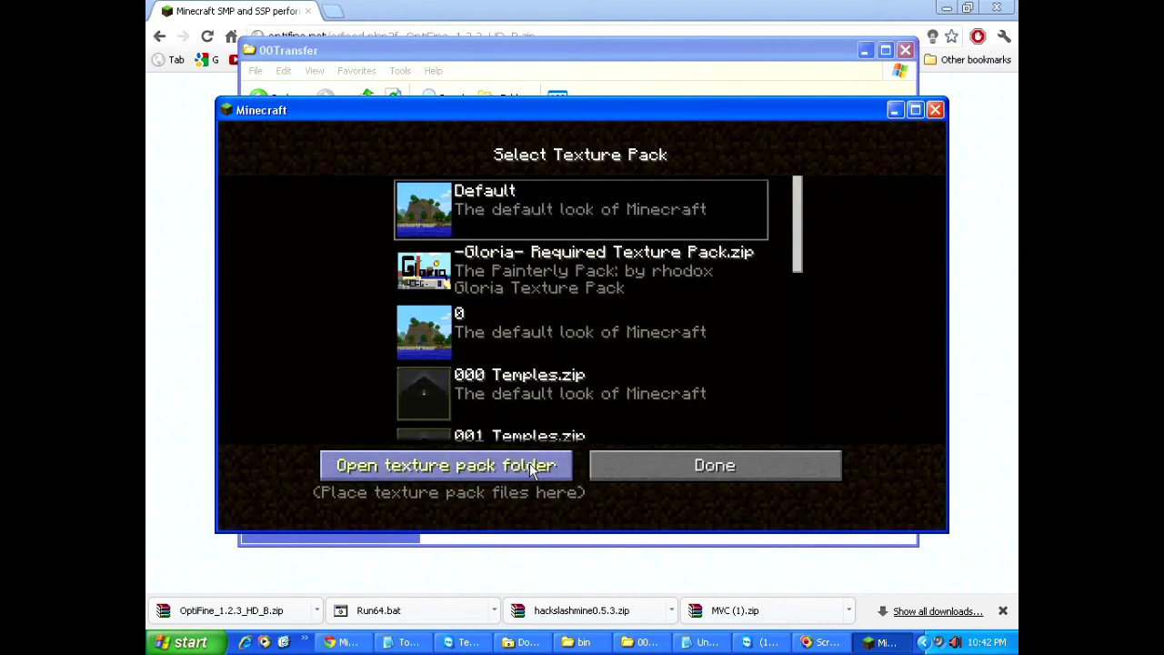
click(936, 111)
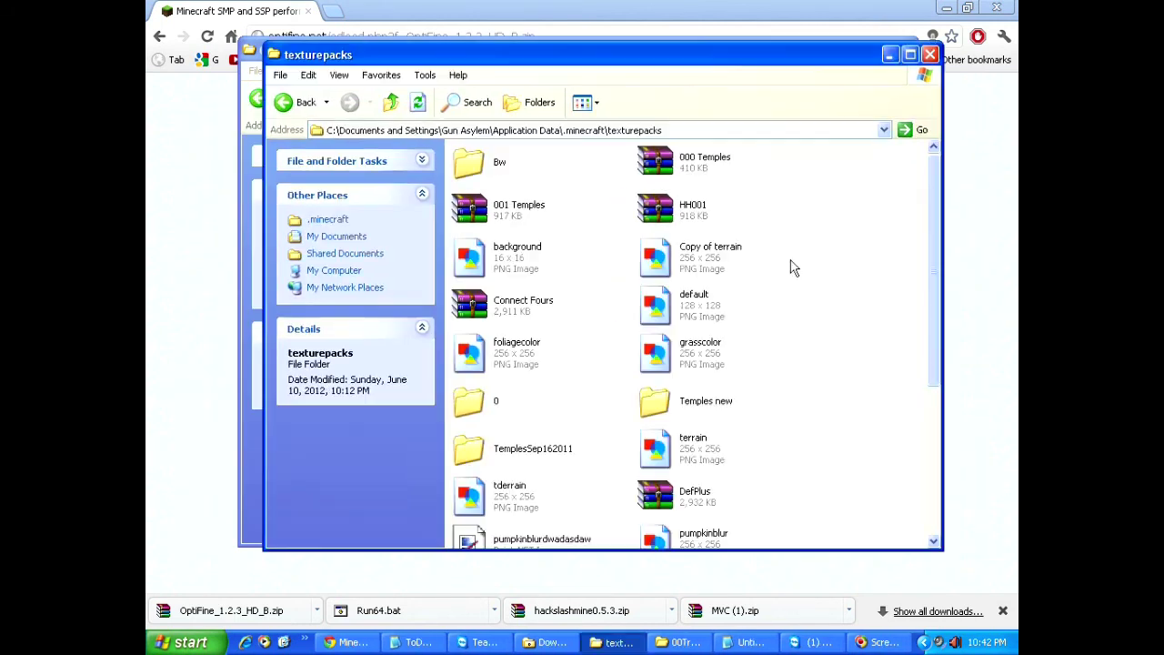
Step: Go up from texturepacks to .minecraft, open the bin folder and locate the minecraft jar
click(391, 106)
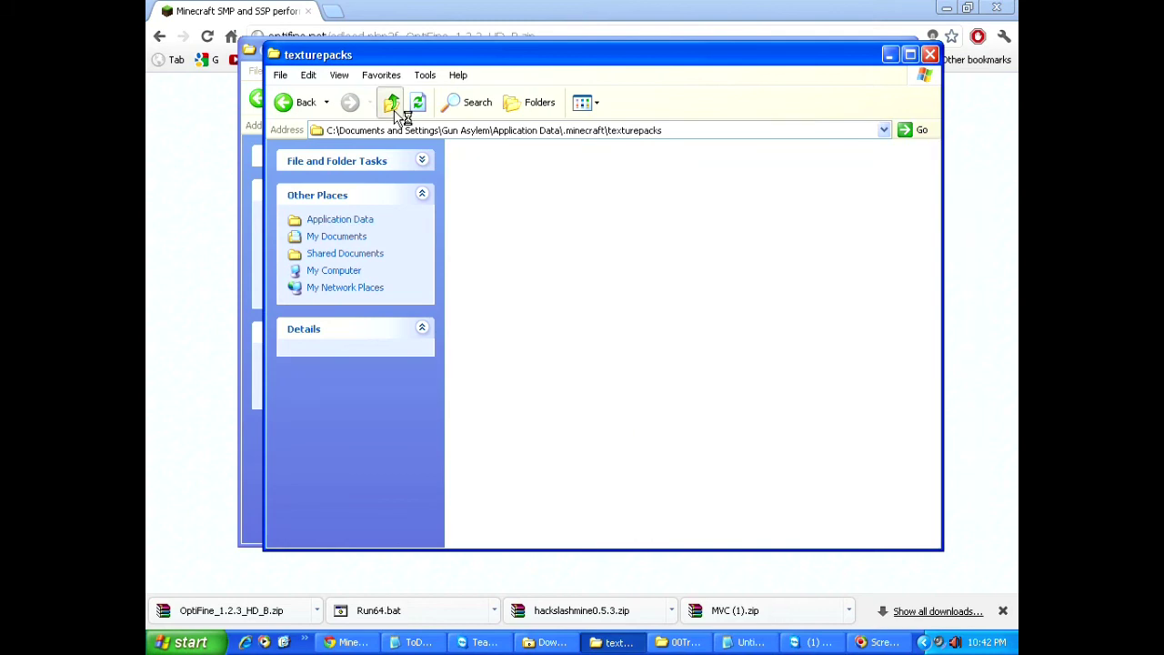
double_click(491, 166)
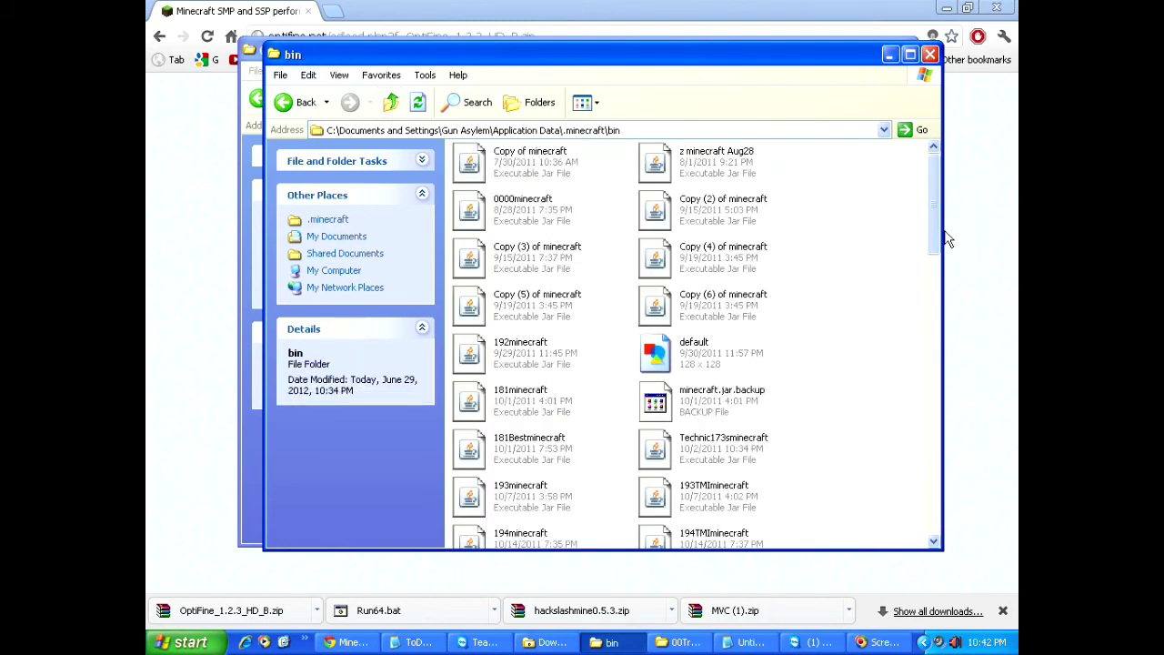
drag(935, 218, 934, 509)
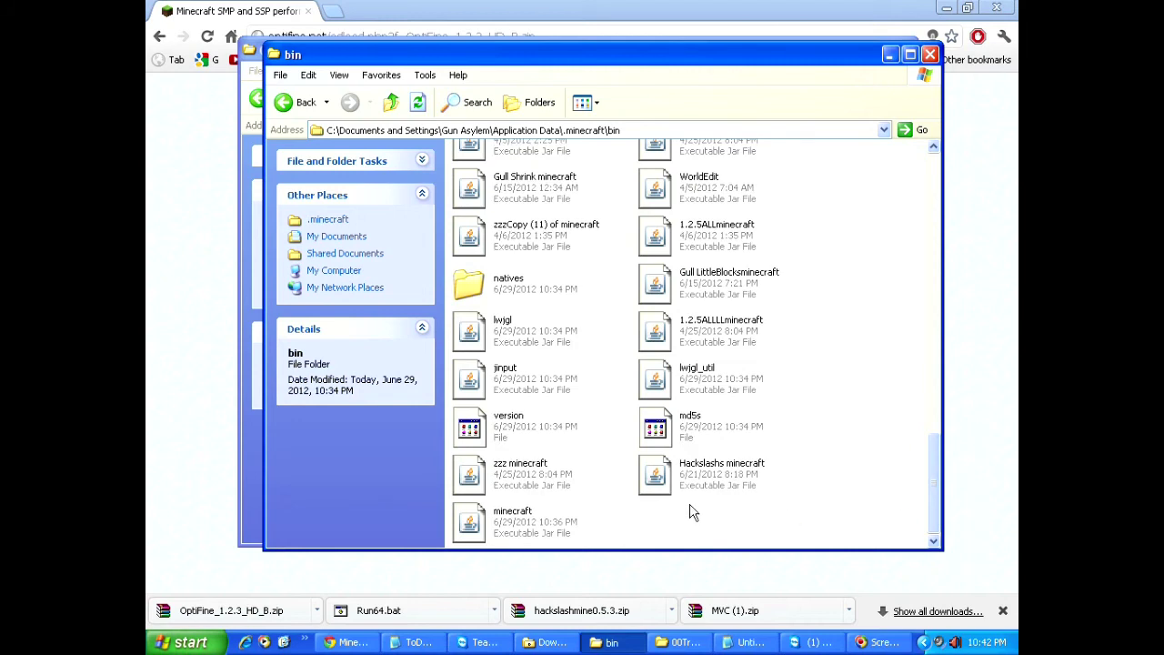
click(484, 523)
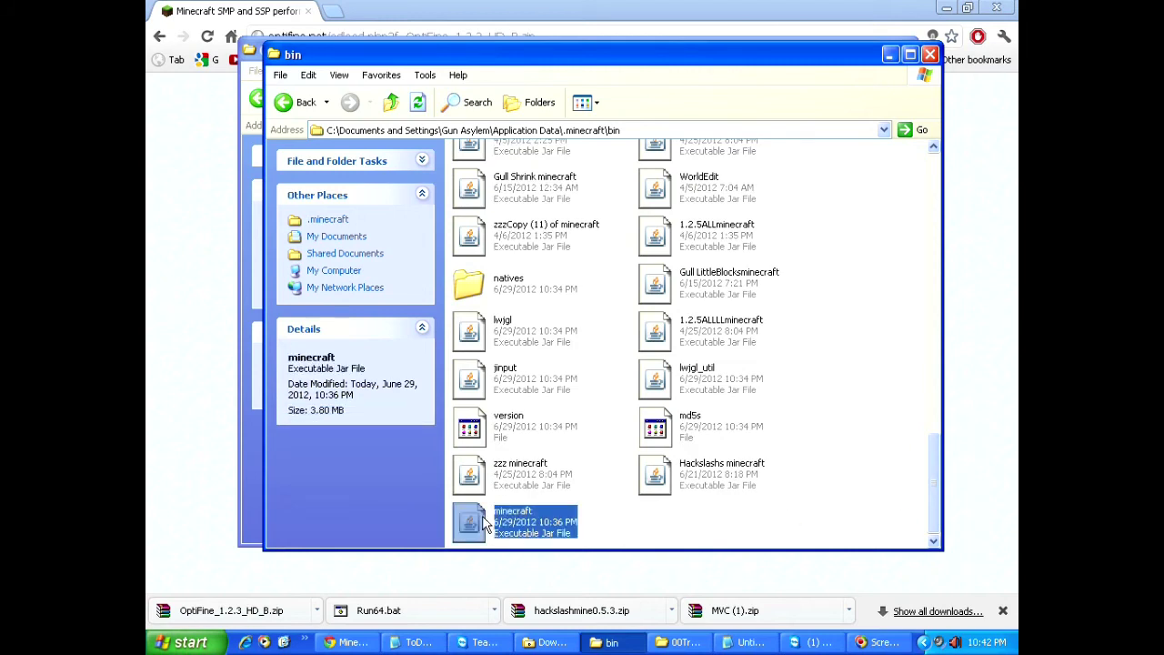
click(627, 532)
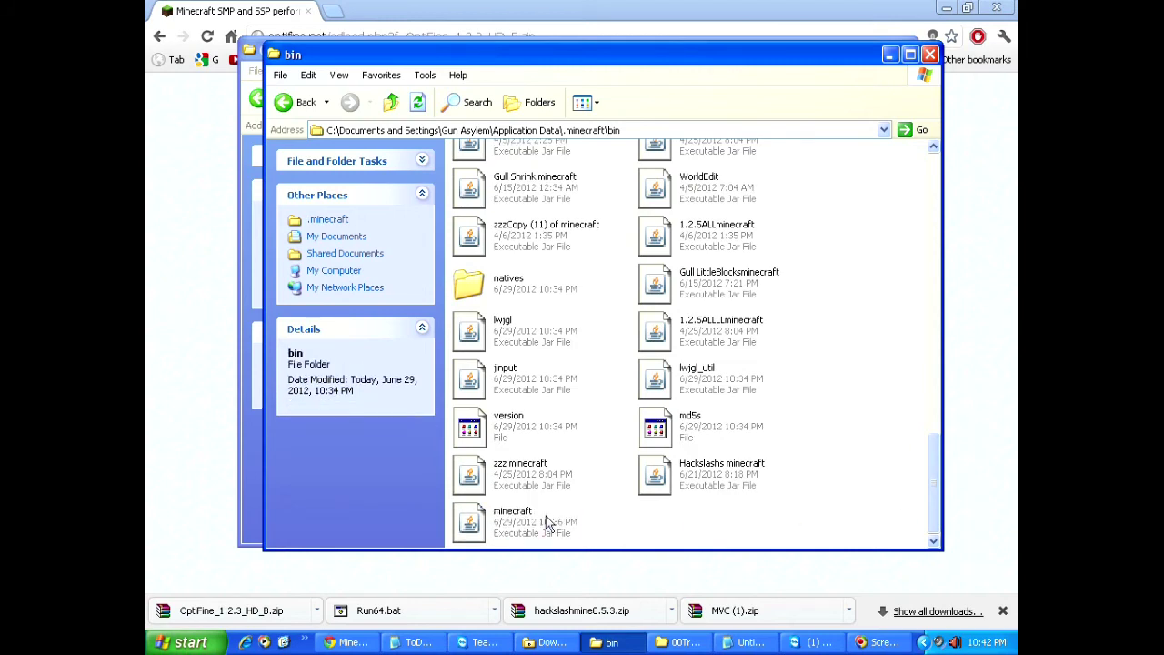
Step: Open the minecraft jar in the bin folder with WinRAR and dismiss the licence notice
click(536, 523)
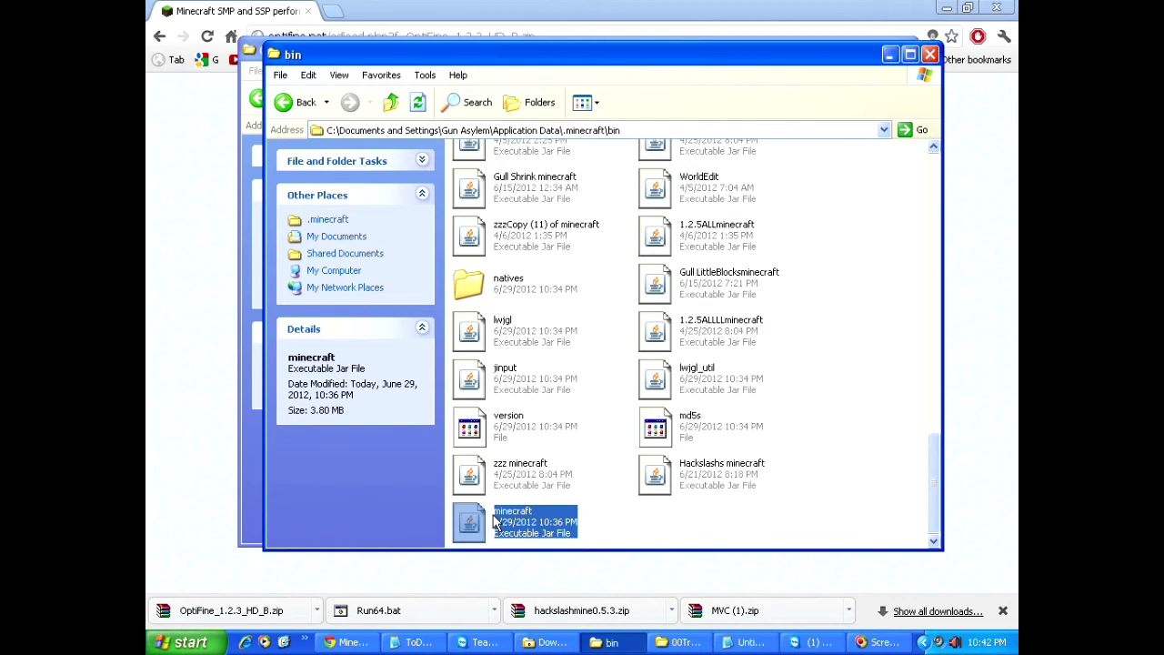
right_click(496, 521)
mouse_move(620, 291)
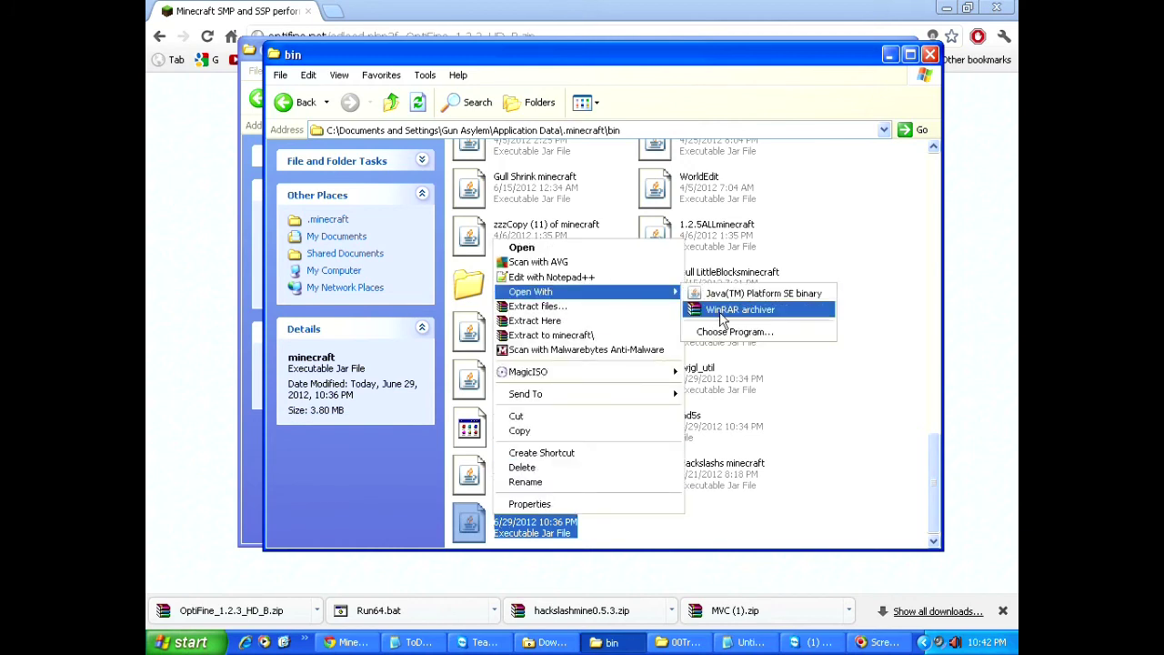
click(738, 309)
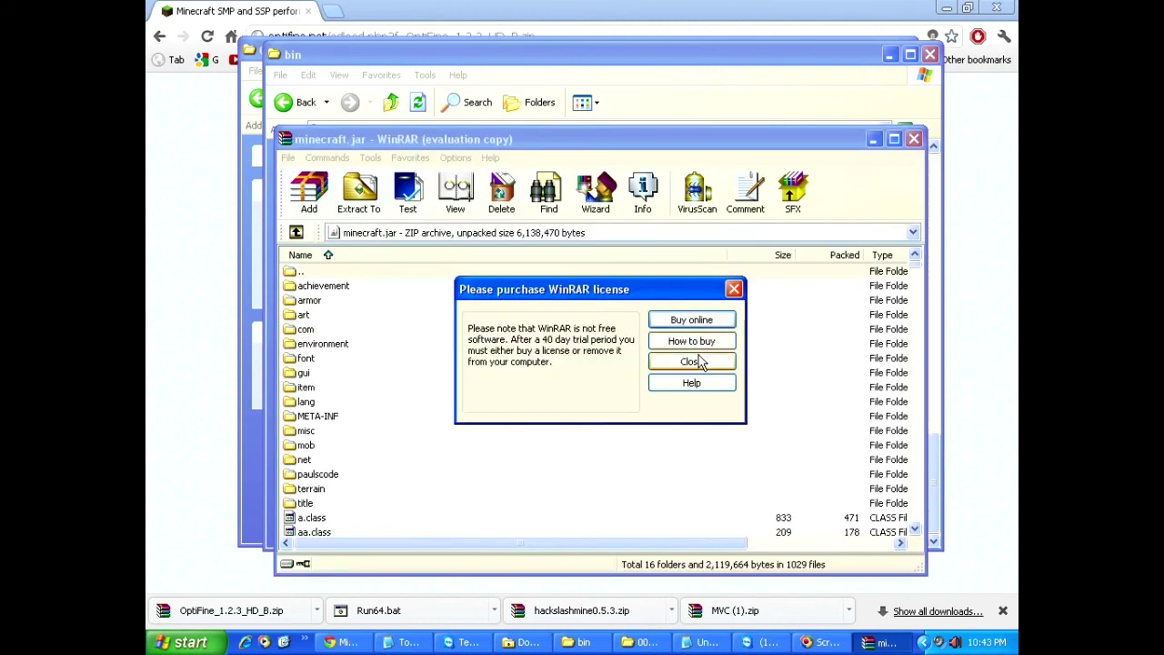
click(695, 361)
Step: Delete the META-INF folder from minecraft.jar
click(317, 416)
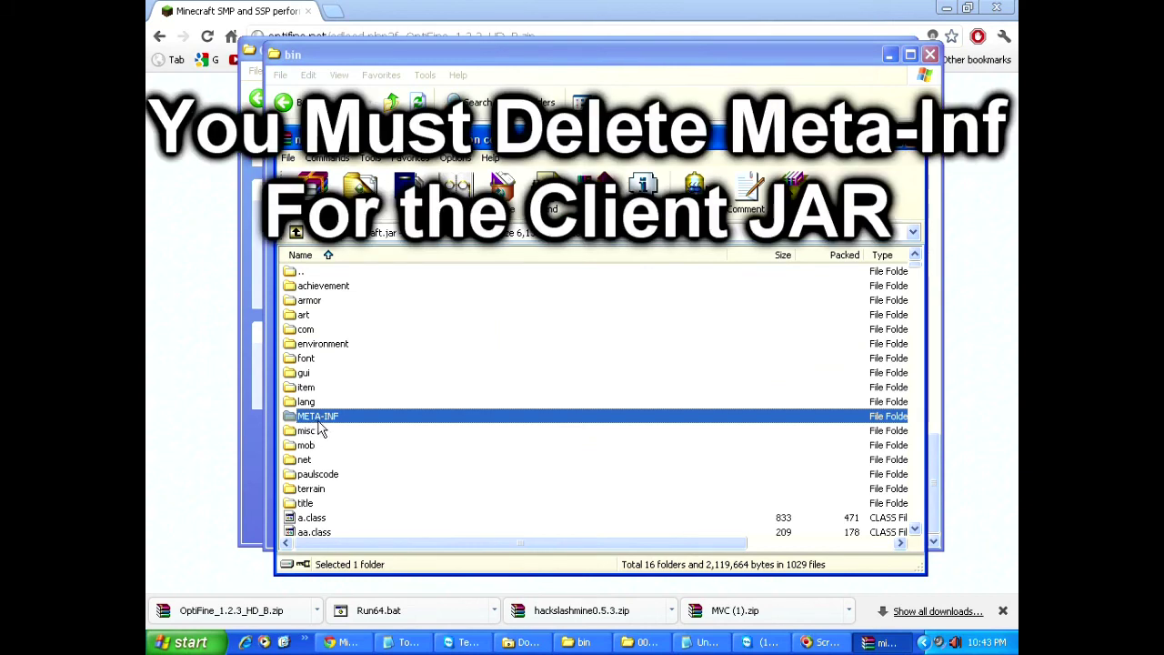
key(Delete)
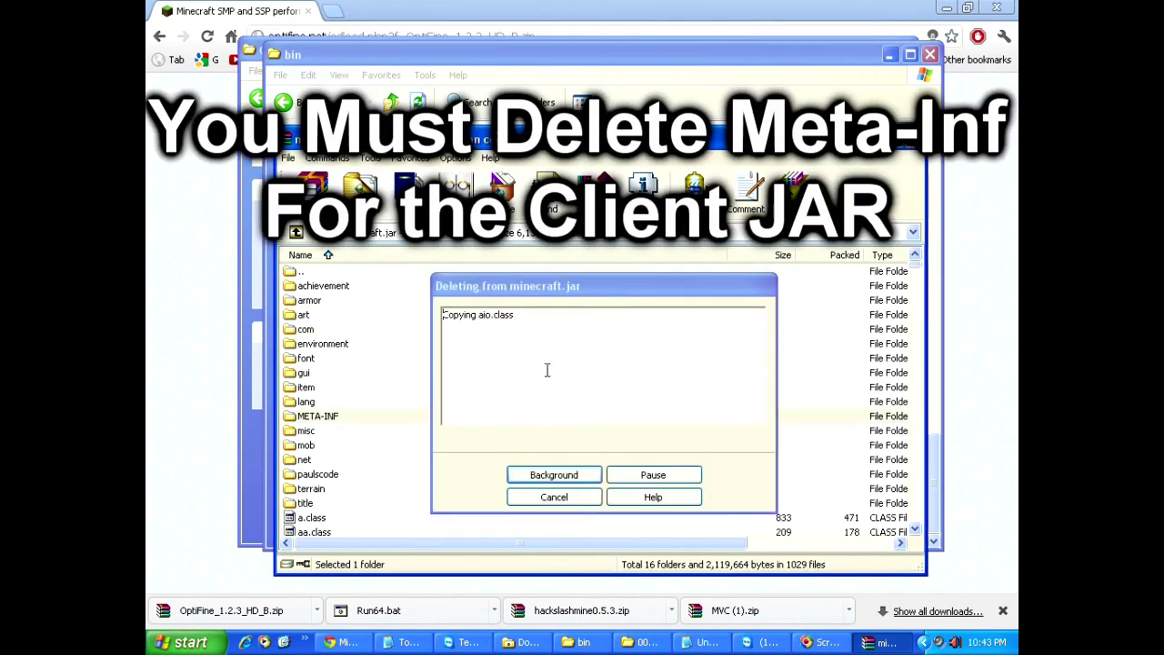
click(333, 432)
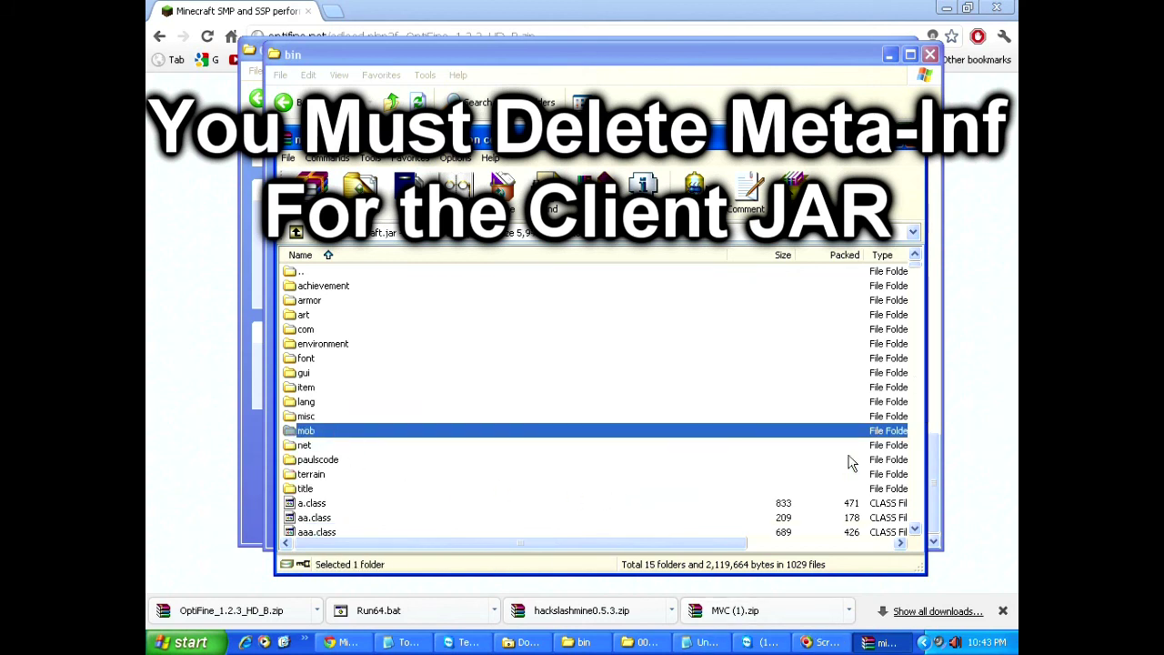
Step: Open the extracted client folder in 00Transfer and copy all of its files
click(642, 642)
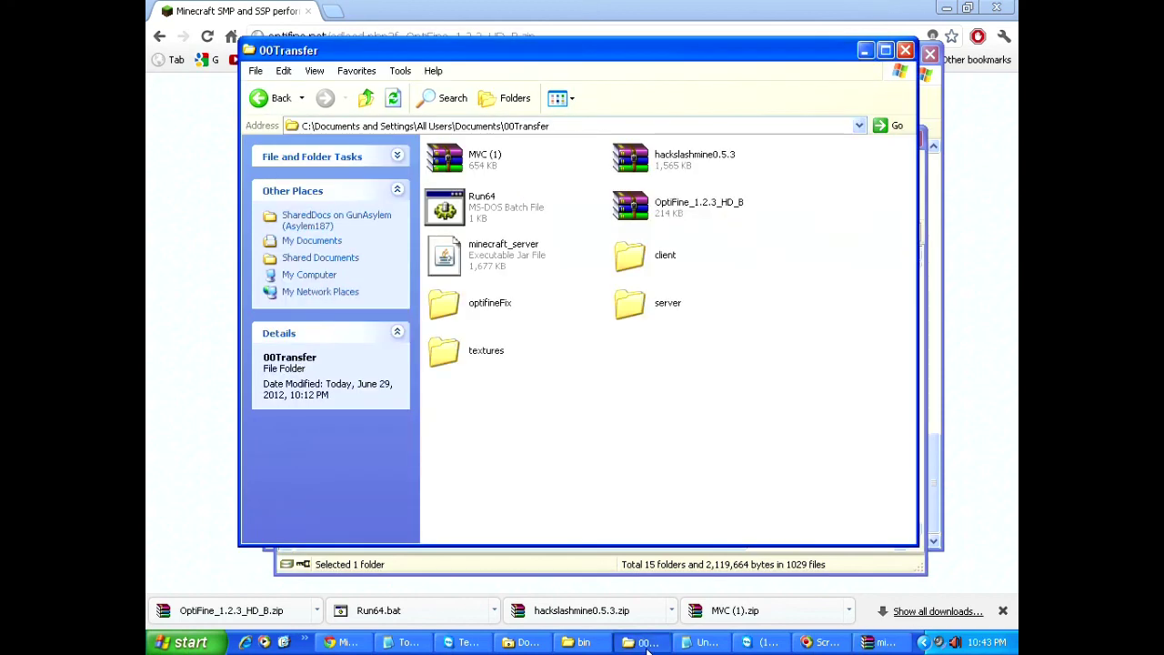
right_click(637, 266)
click(651, 263)
key(ctrl+a)
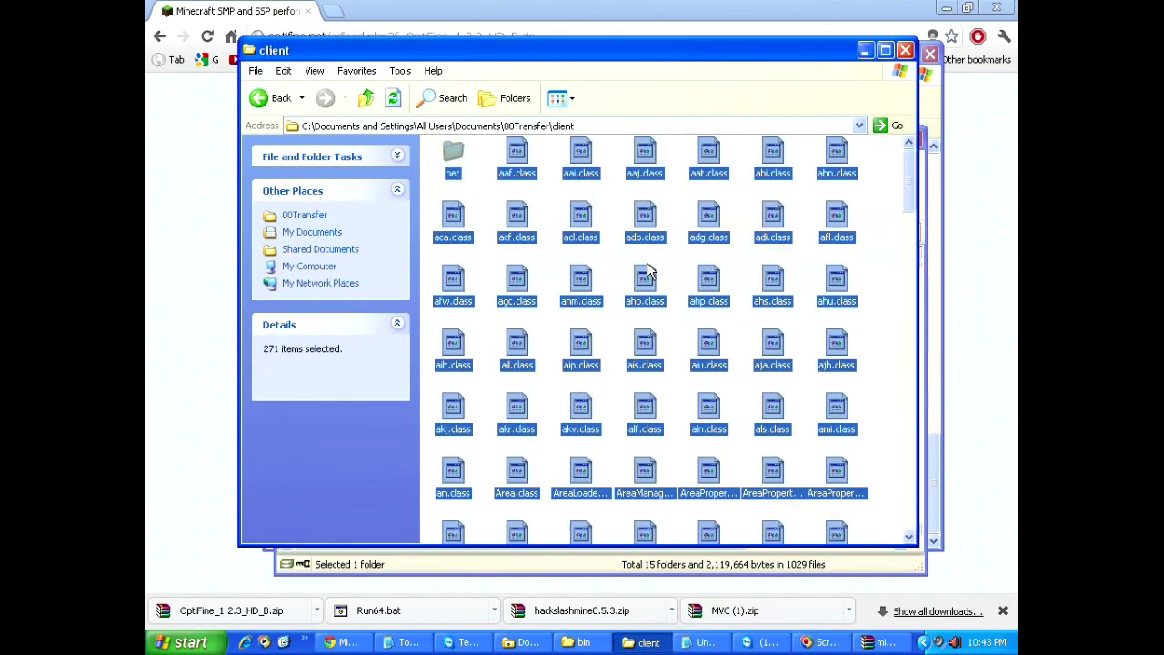
right_click(585, 164)
click(637, 354)
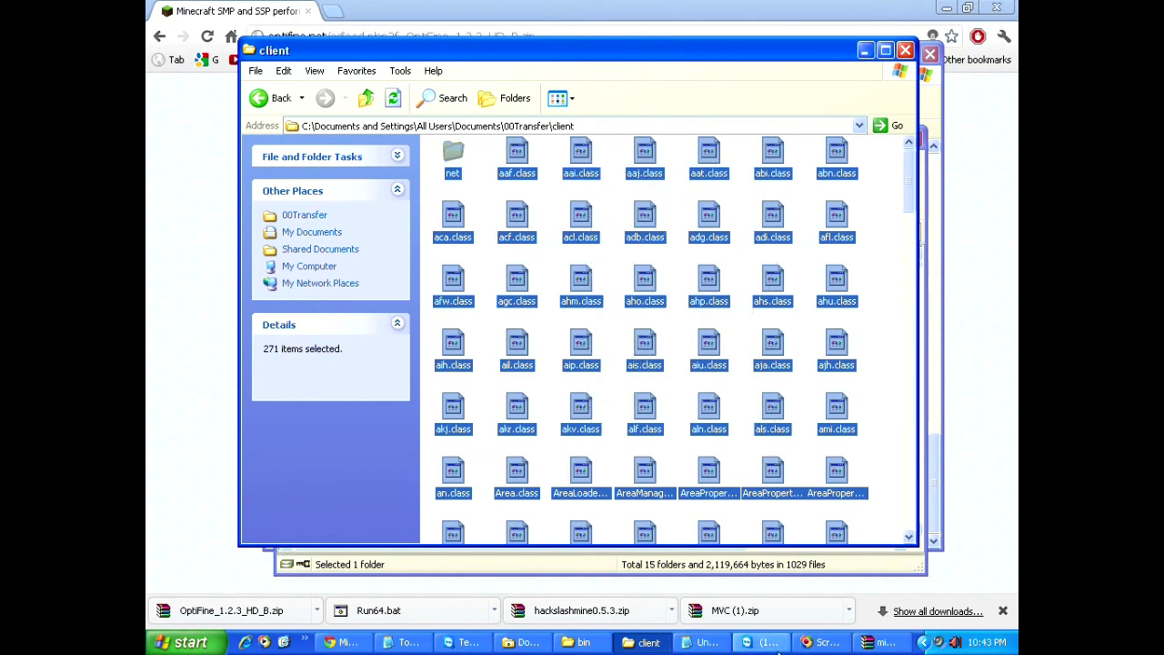
Step: Add the copied client files to the root of minecraft.jar
click(874, 642)
click(336, 488)
click(344, 503)
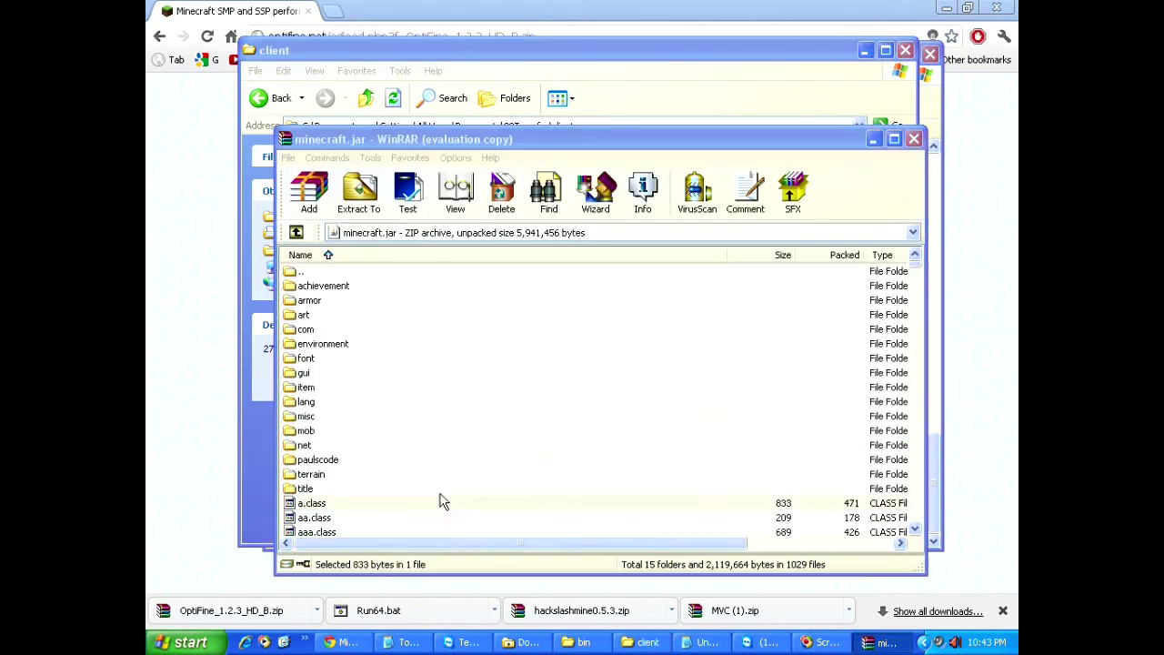
click(608, 495)
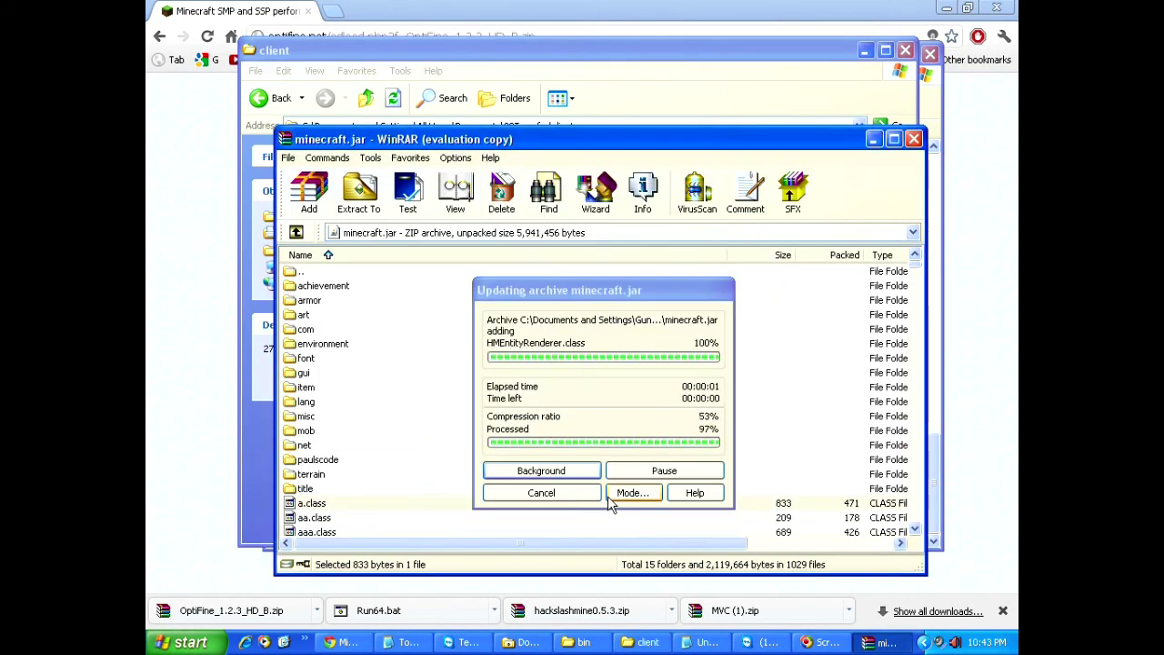
Step: Go back to 00Transfer, open the textures folder and copy all of its contents
click(648, 642)
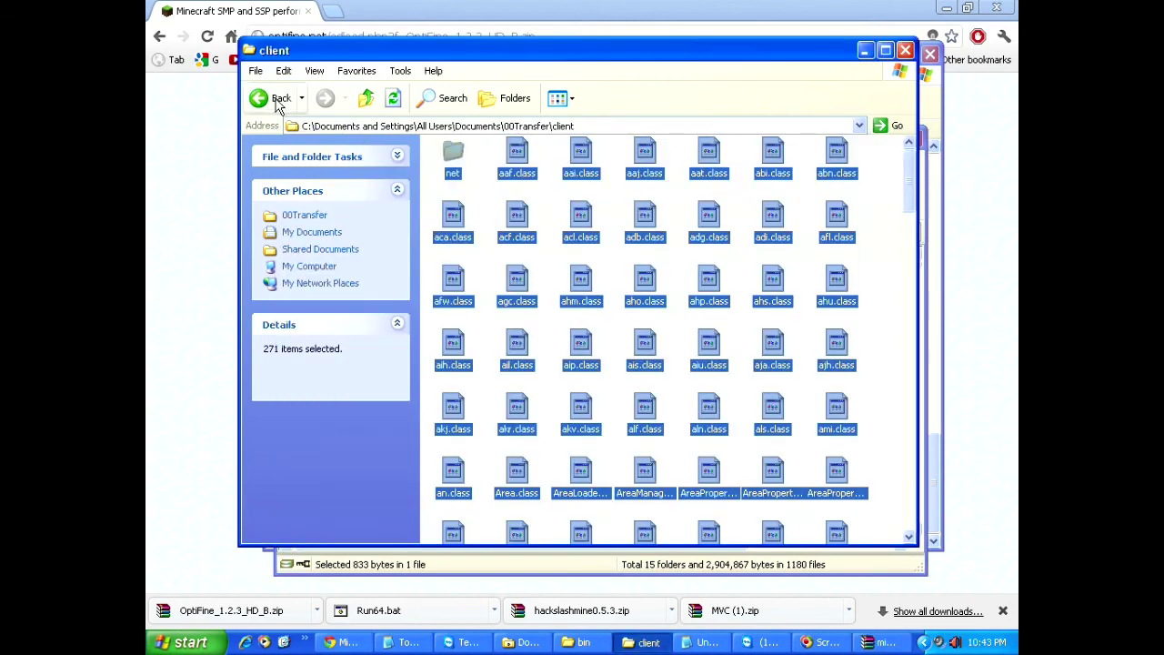
click(279, 98)
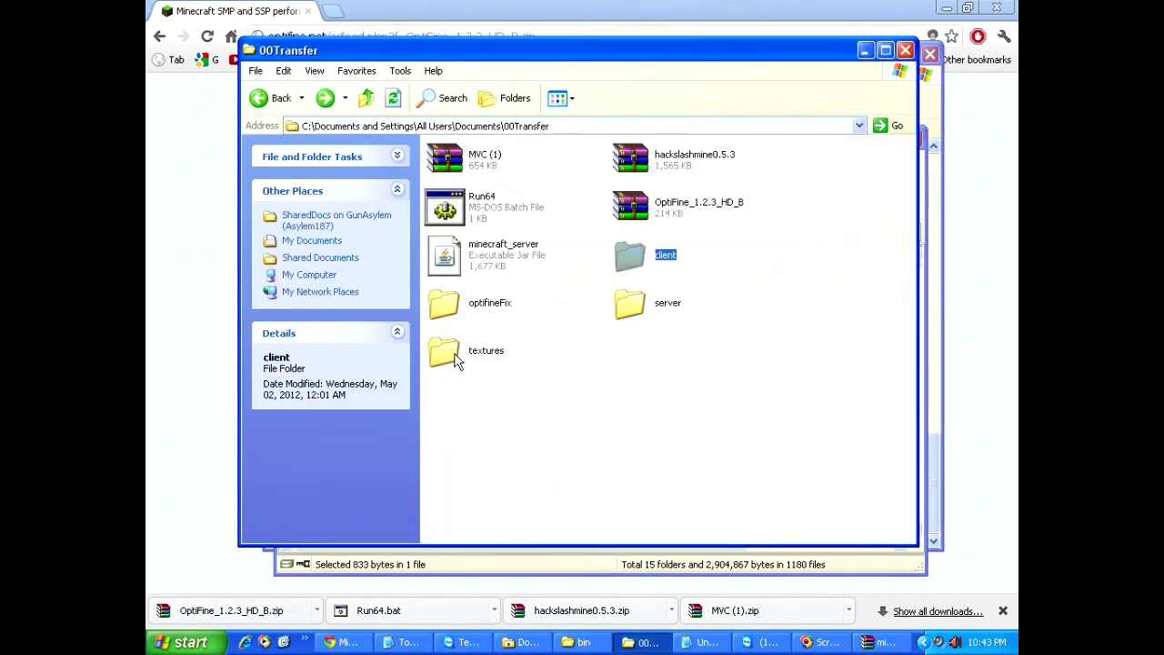
right_click(455, 360)
click(480, 267)
key(ctrl+a)
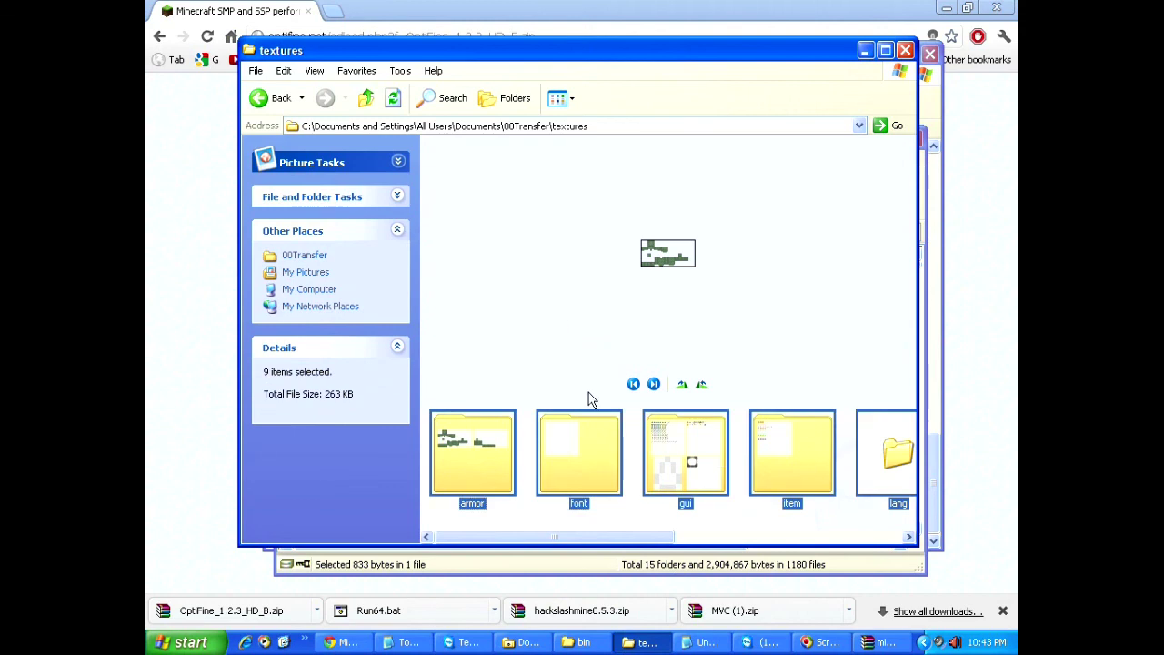
right_click(590, 400)
click(683, 369)
Step: Add the copied texture files to the root of minecraft.jar, using the add and replace update mode
click(878, 640)
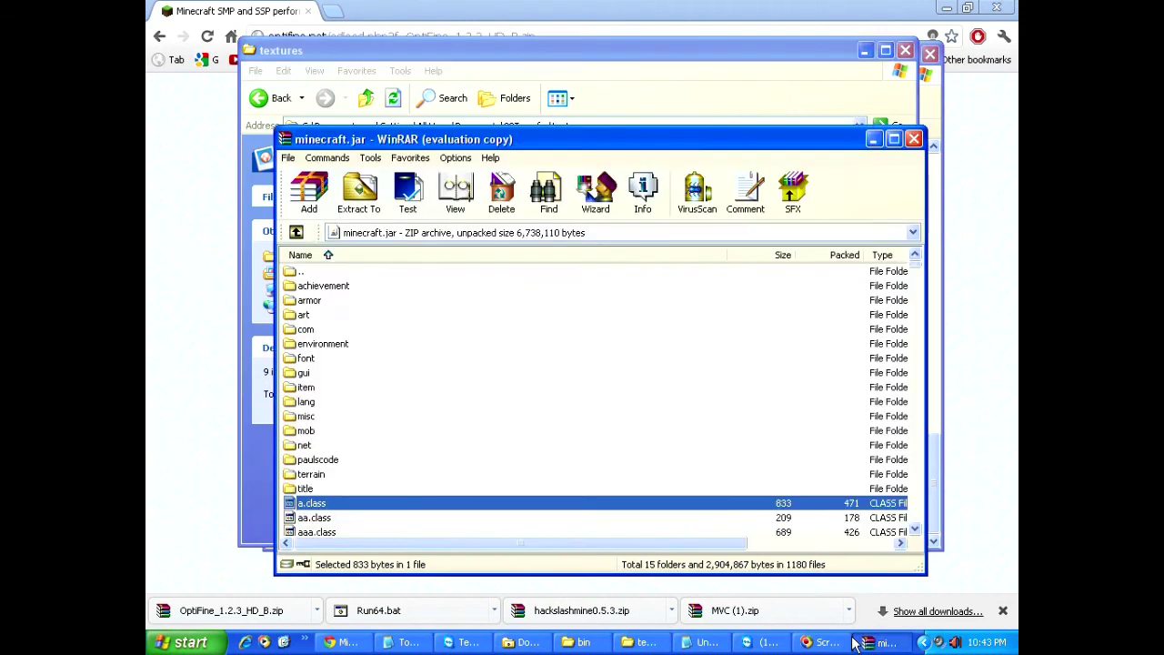
click(309, 517)
key(ctrl+v)
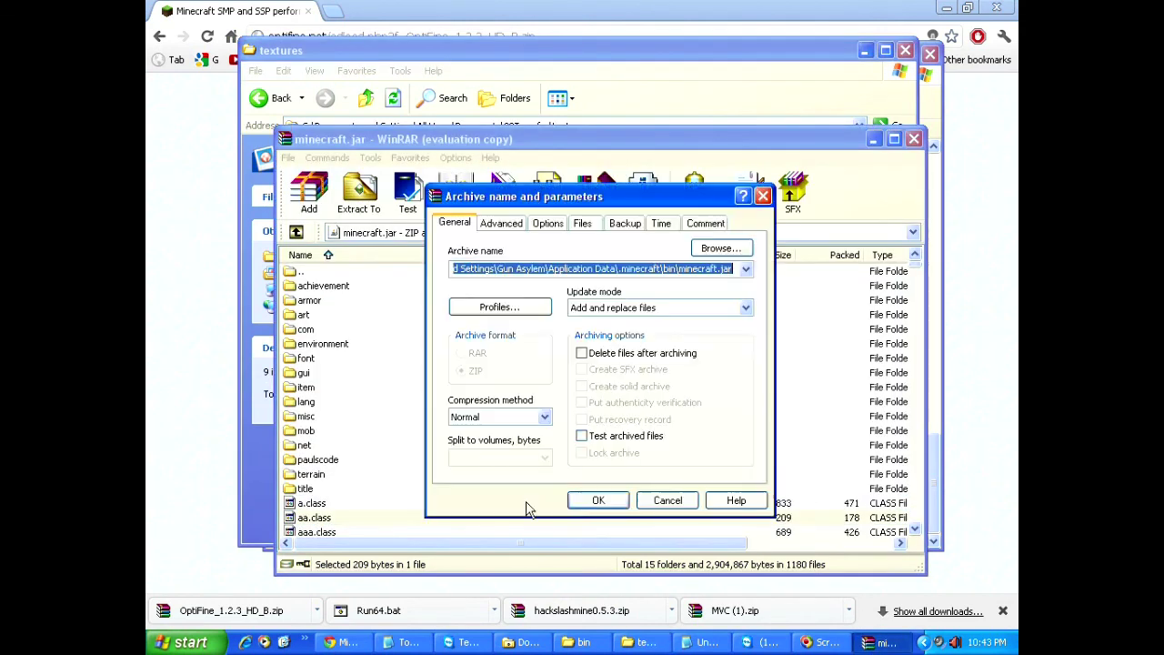
click(598, 501)
Step: Return to the 00Transfer folder and extract the OptiFine_1.2.3_HD_B archive there
click(642, 642)
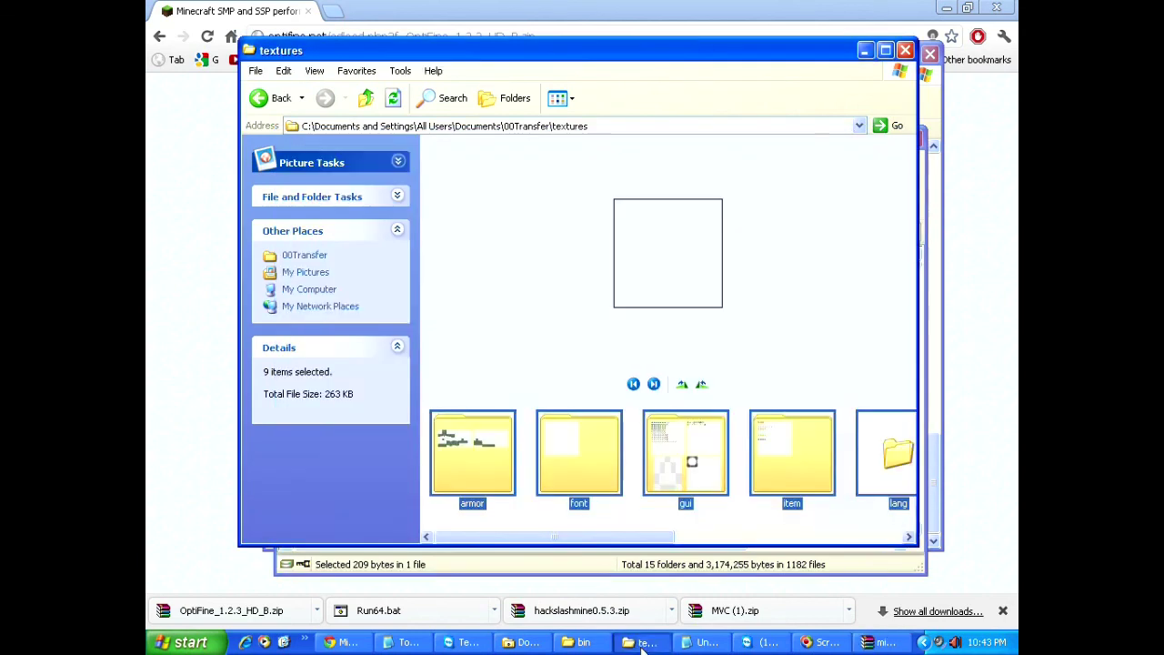
click(360, 100)
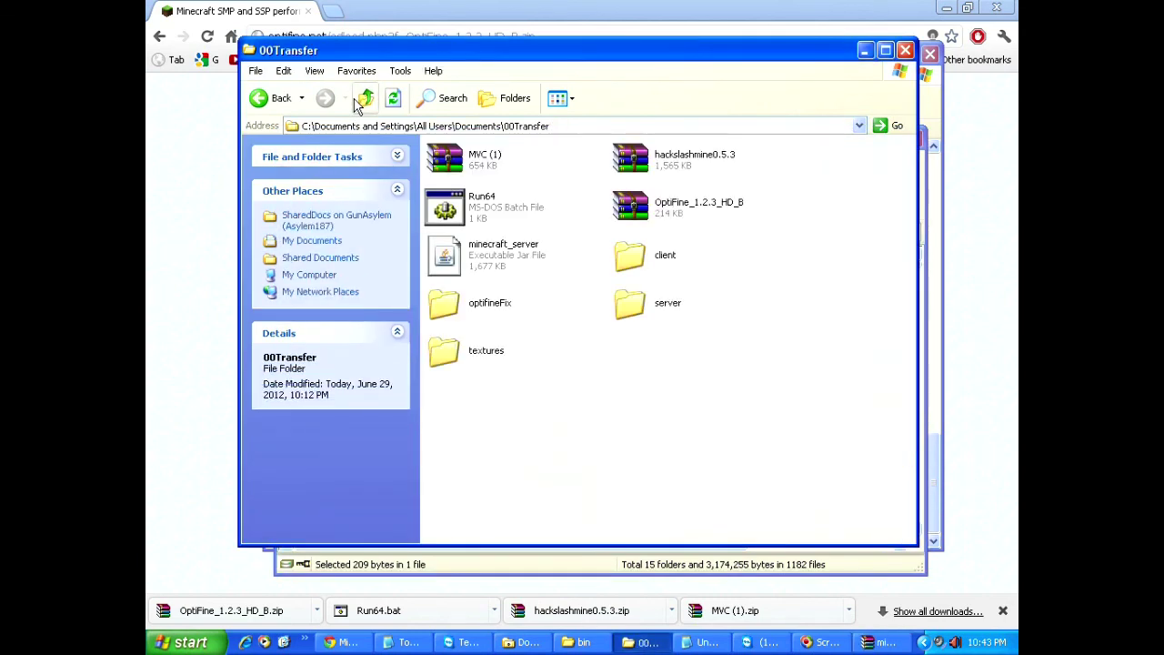
right_click(455, 309)
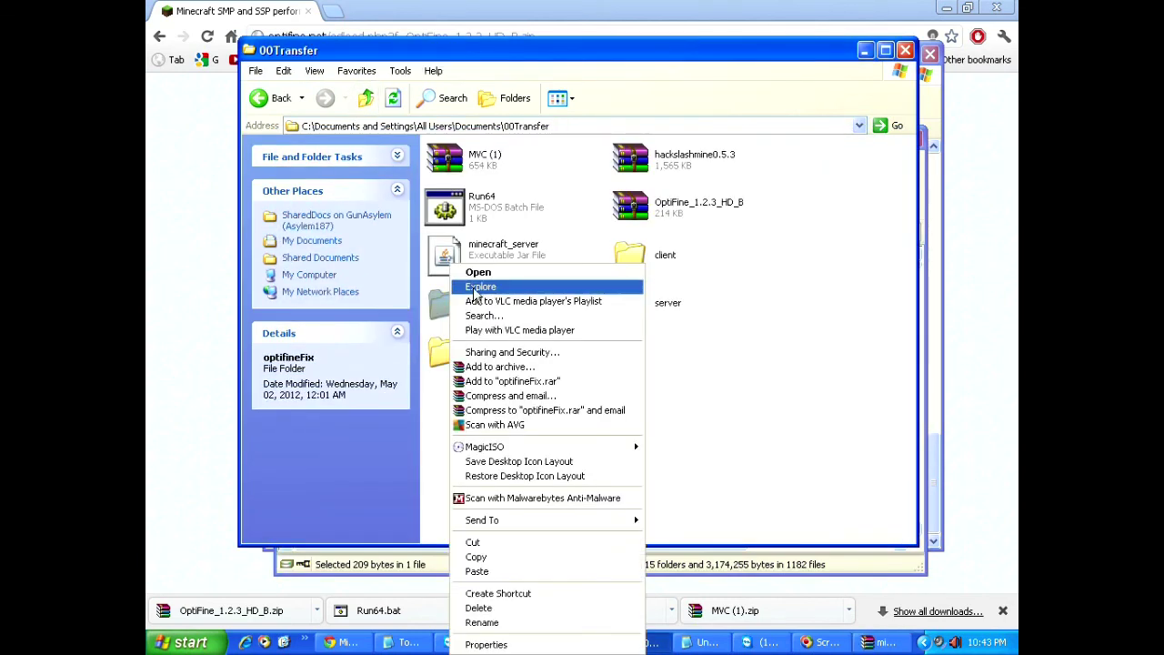
click(746, 371)
click(745, 371)
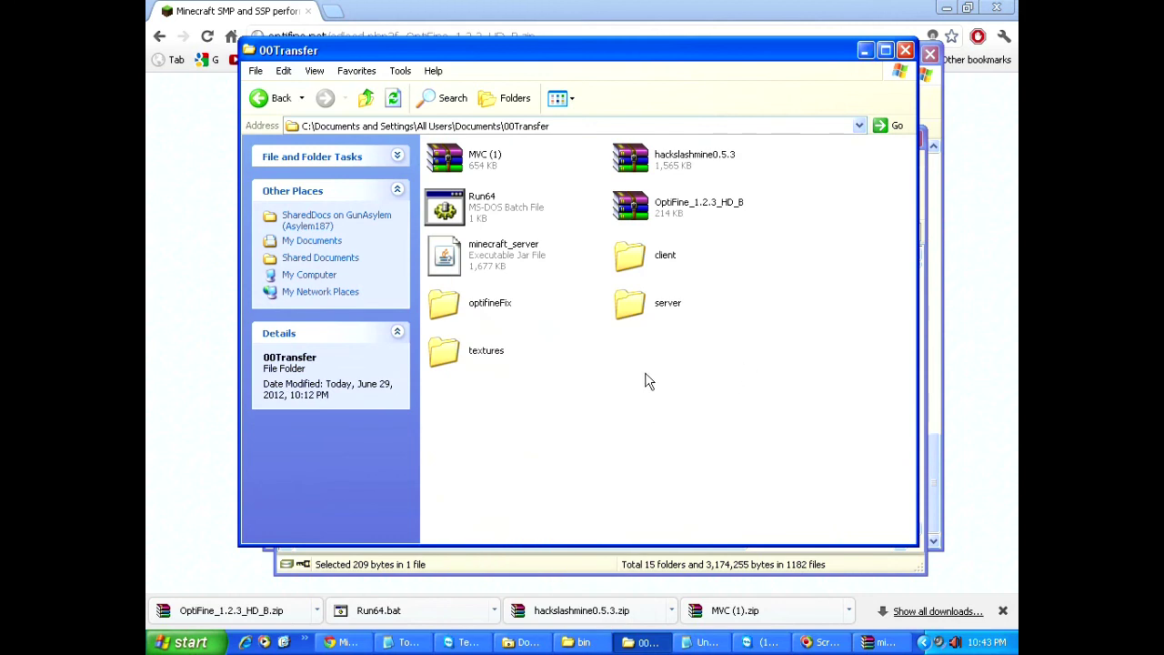
right_click(642, 215)
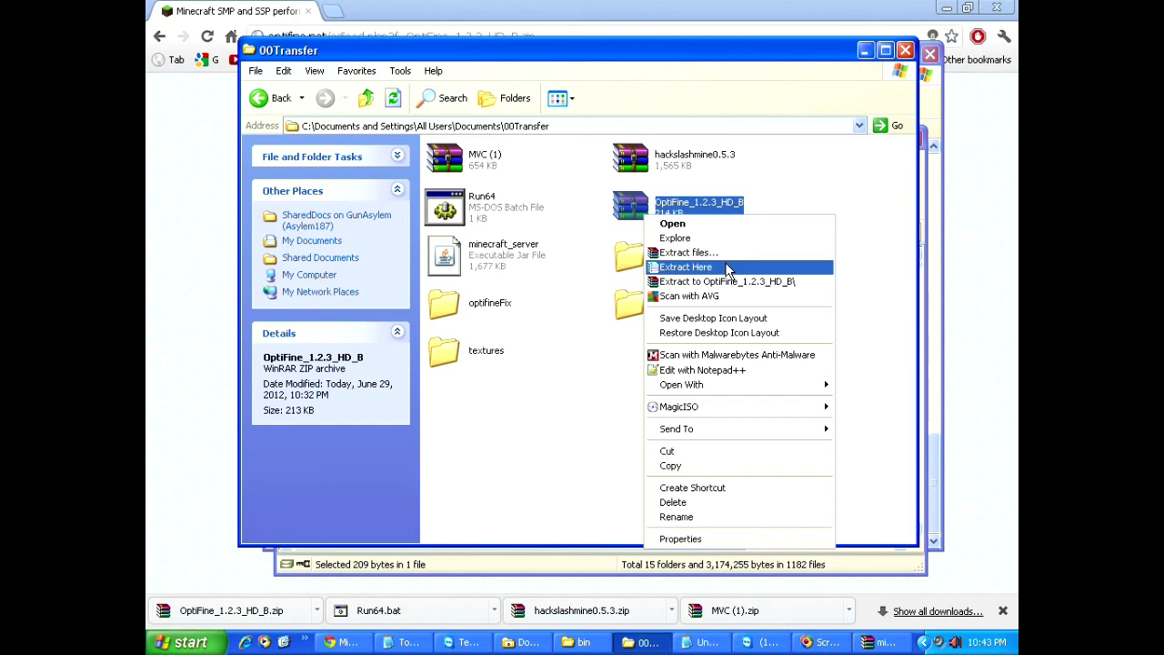
click(725, 266)
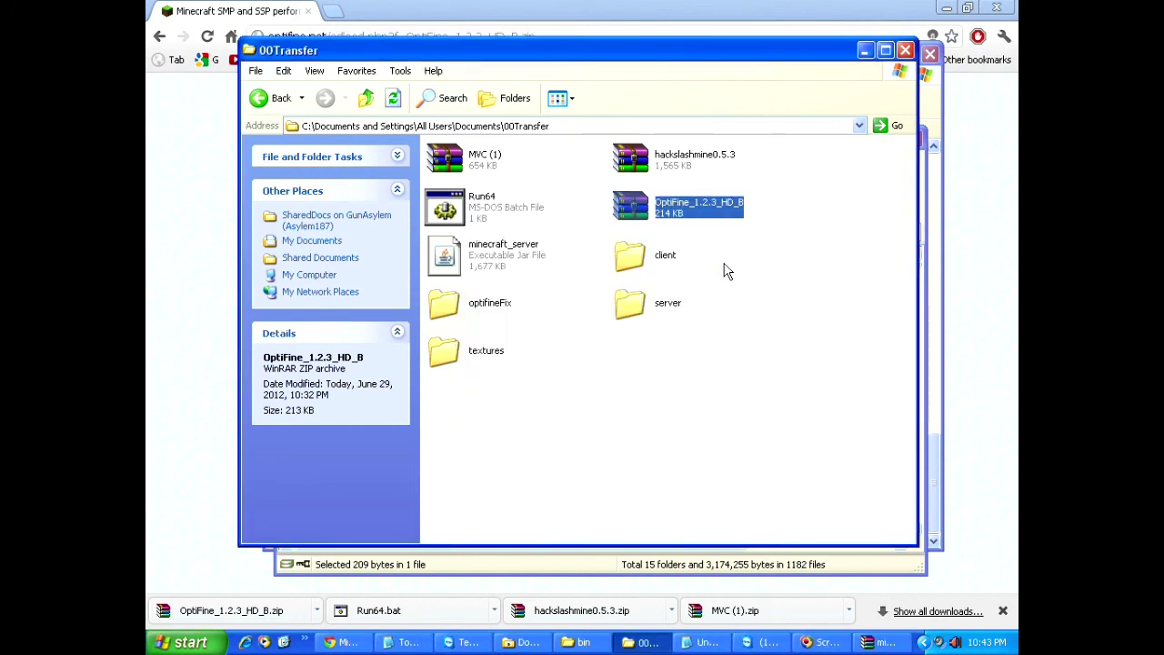
Step: Select all the extracted OptiFine files in 00Transfer, from aar.class through the last file, and copy them
click(655, 349)
scroll(654, 348, down, 10)
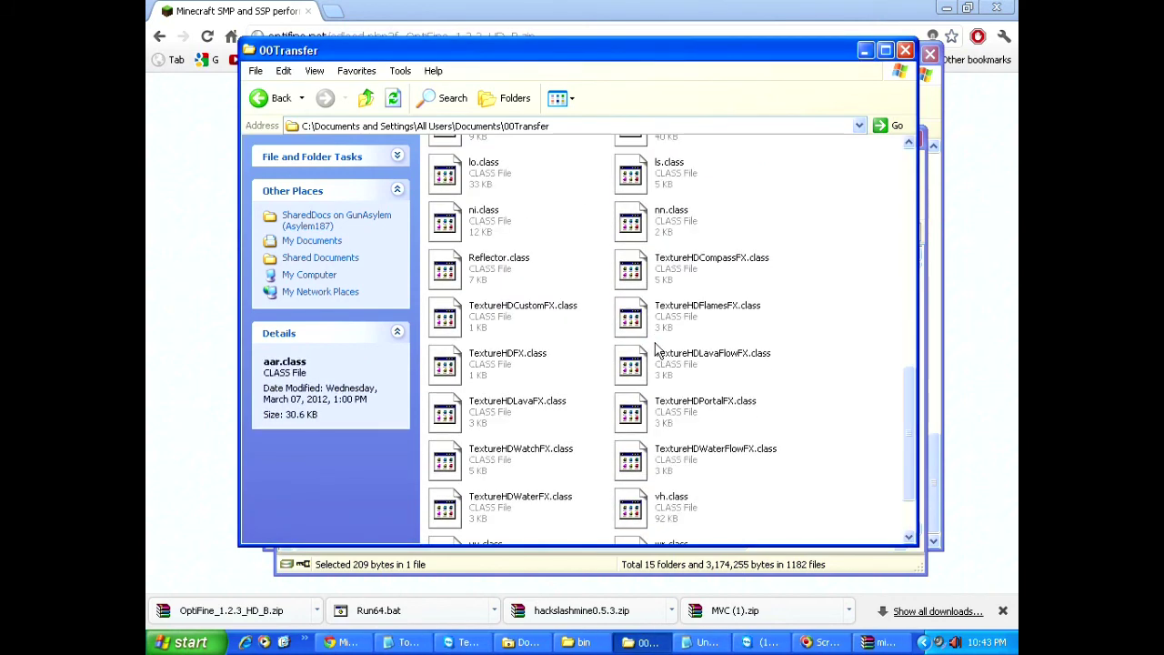
scroll(655, 348, up, 10)
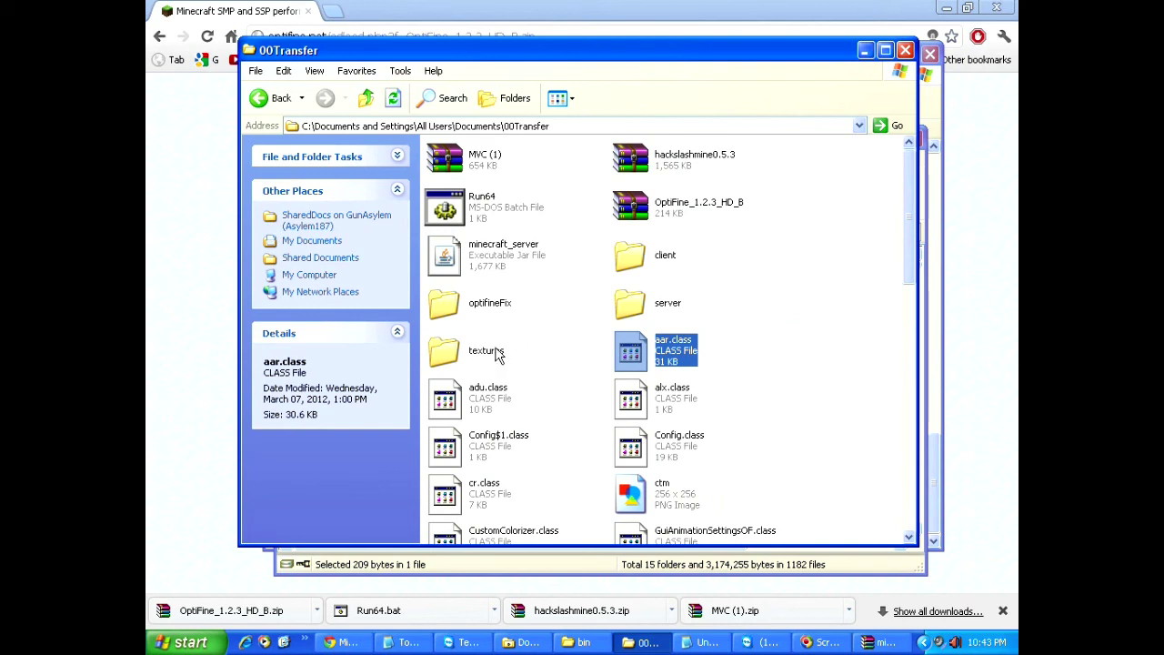
scroll(633, 355, down, 10)
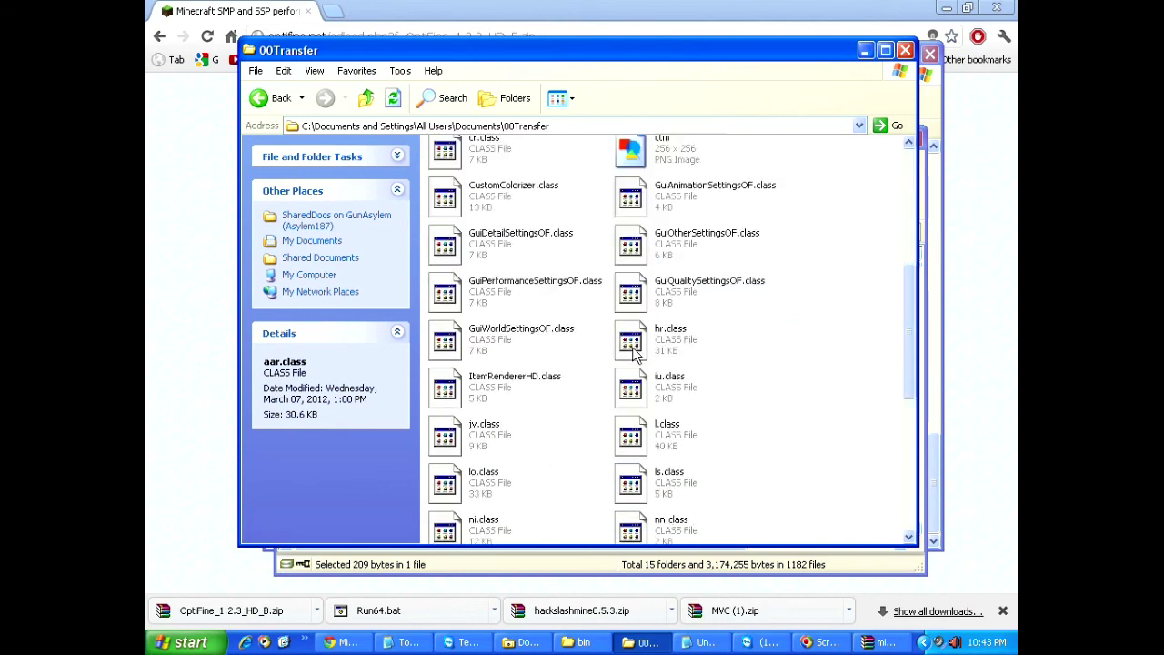
key(shift+End)
scroll(654, 409, up, 10)
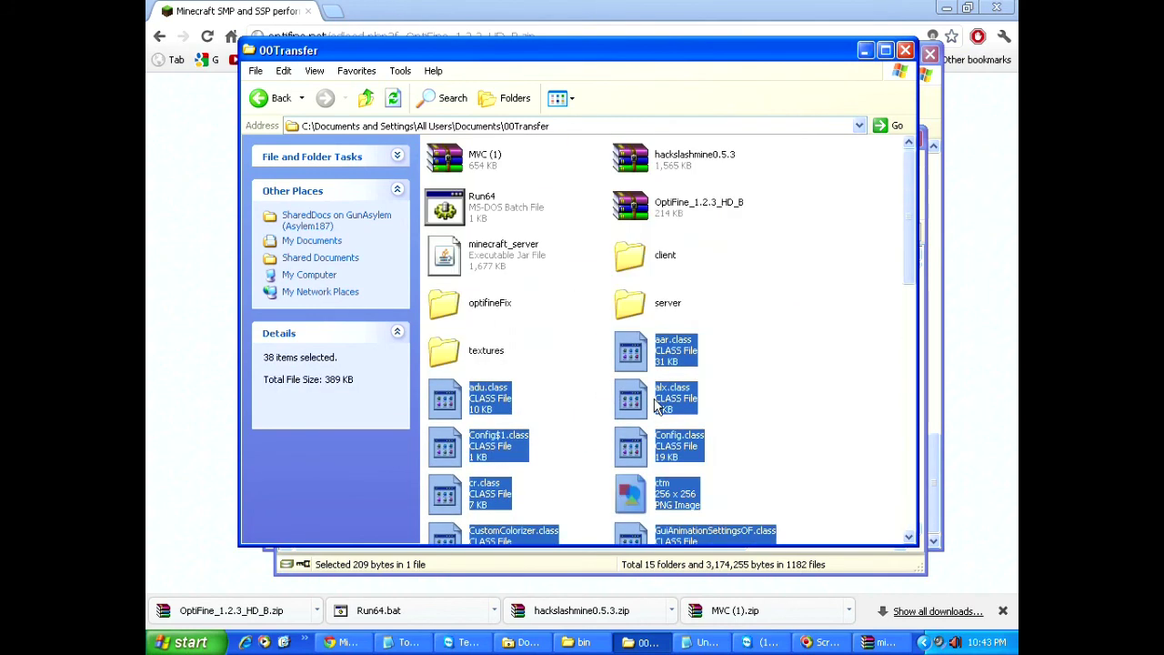
right_click(701, 342)
click(697, 540)
Step: Add the copied OptiFine files to the root of minecraft.jar
click(878, 642)
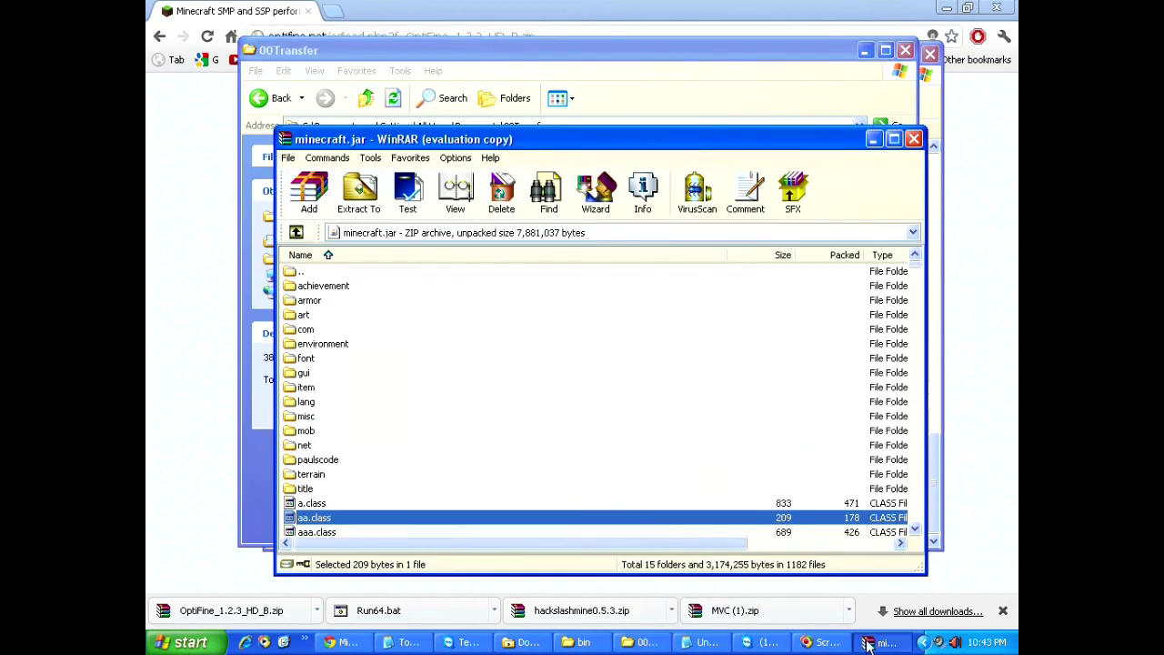
click(314, 502)
key(ctrl+v)
click(583, 502)
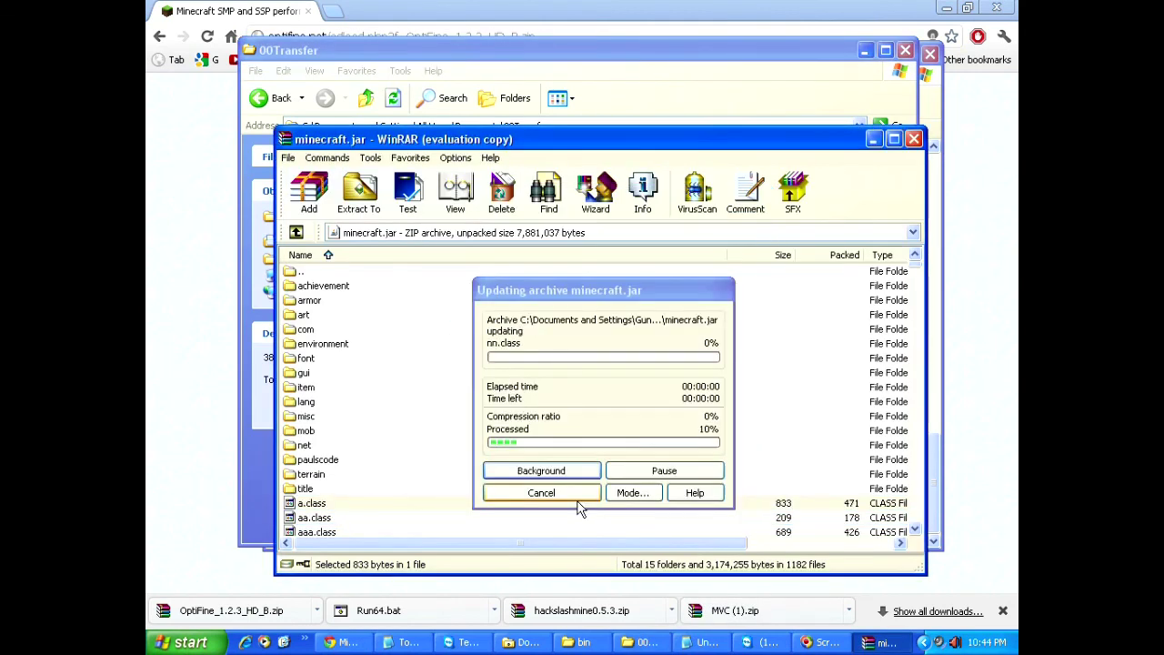
Step: Open the optifineFix folder in 00Transfer and copy CustomColorizer.class
click(470, 53)
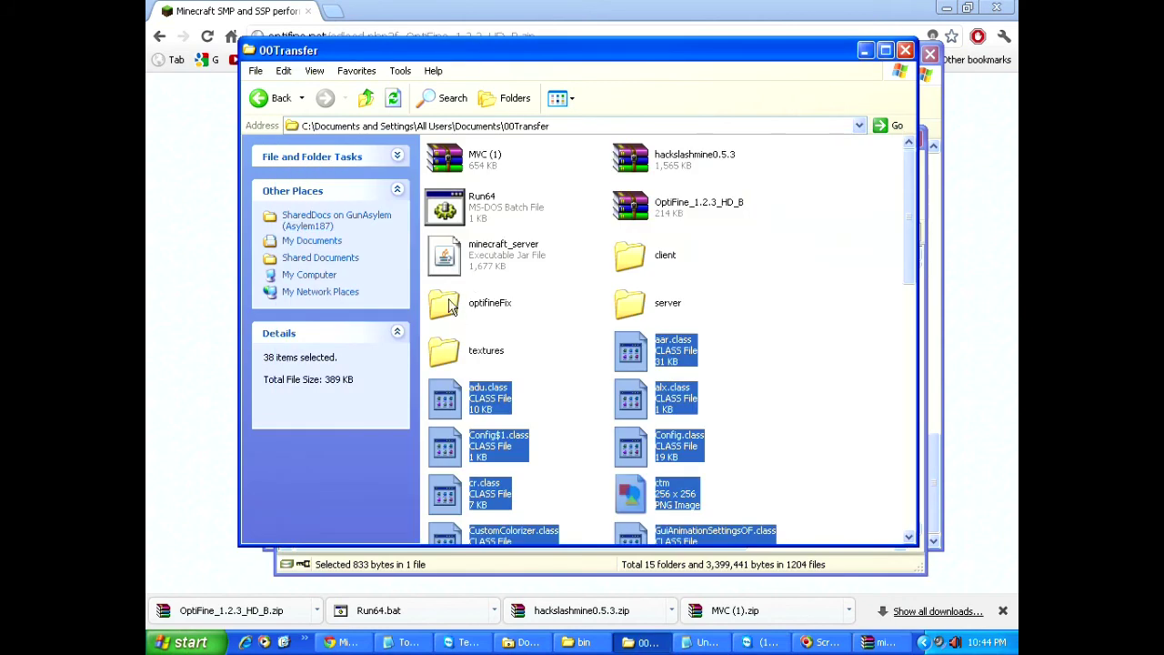
click(451, 306)
right_click(451, 307)
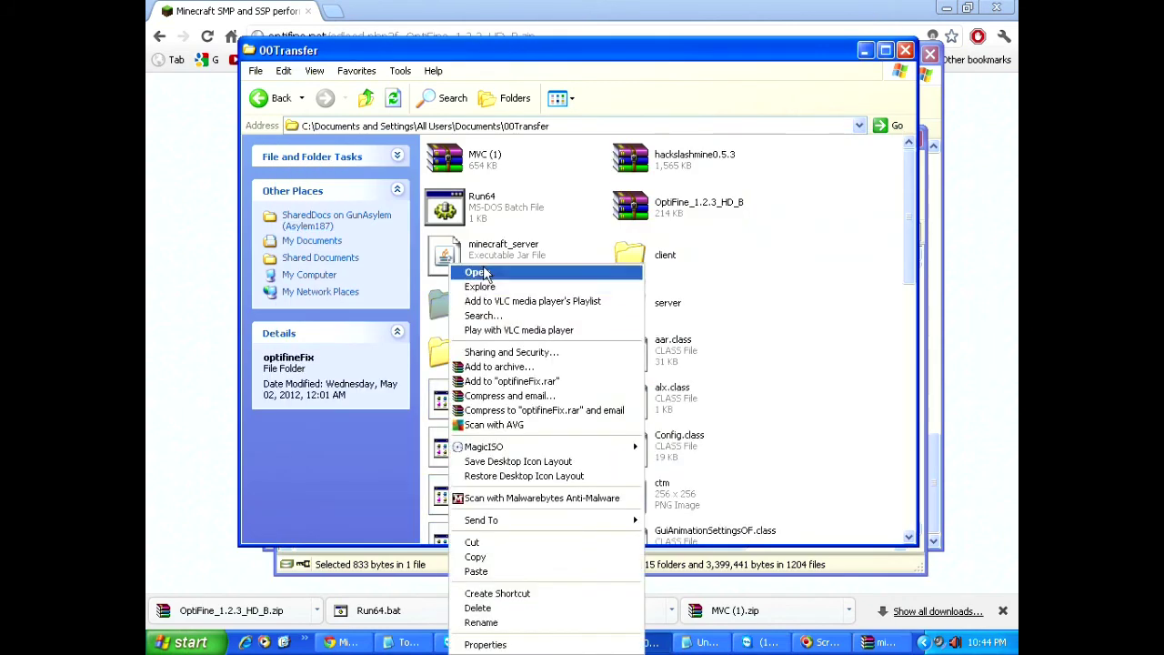
click(482, 269)
right_click(458, 170)
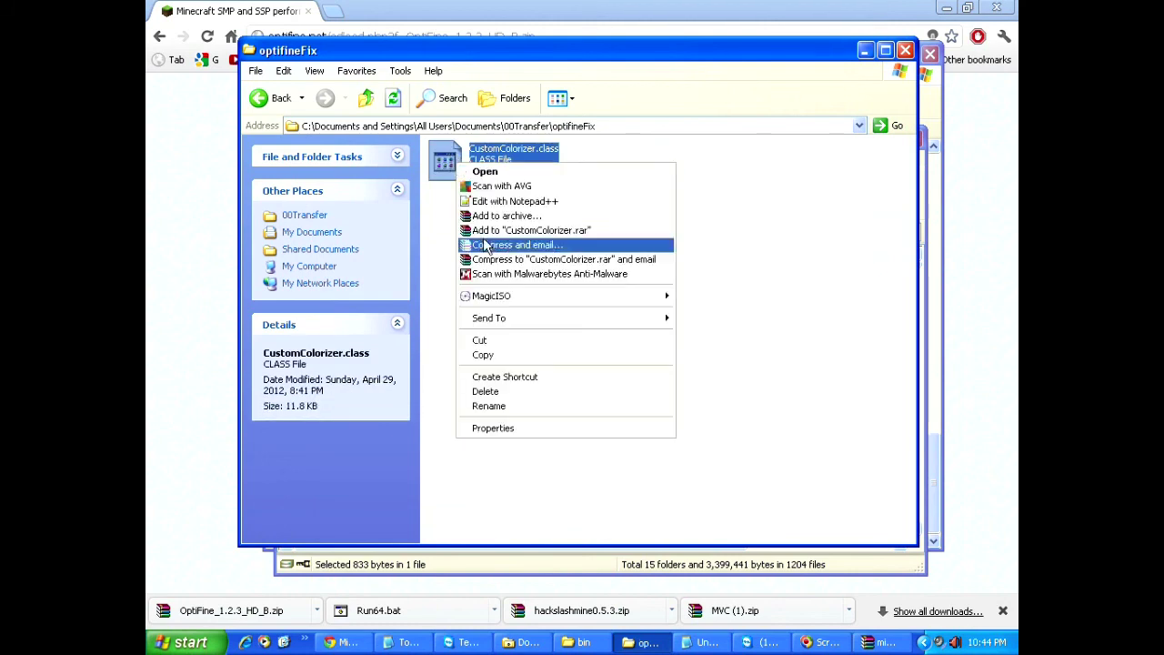
click(509, 354)
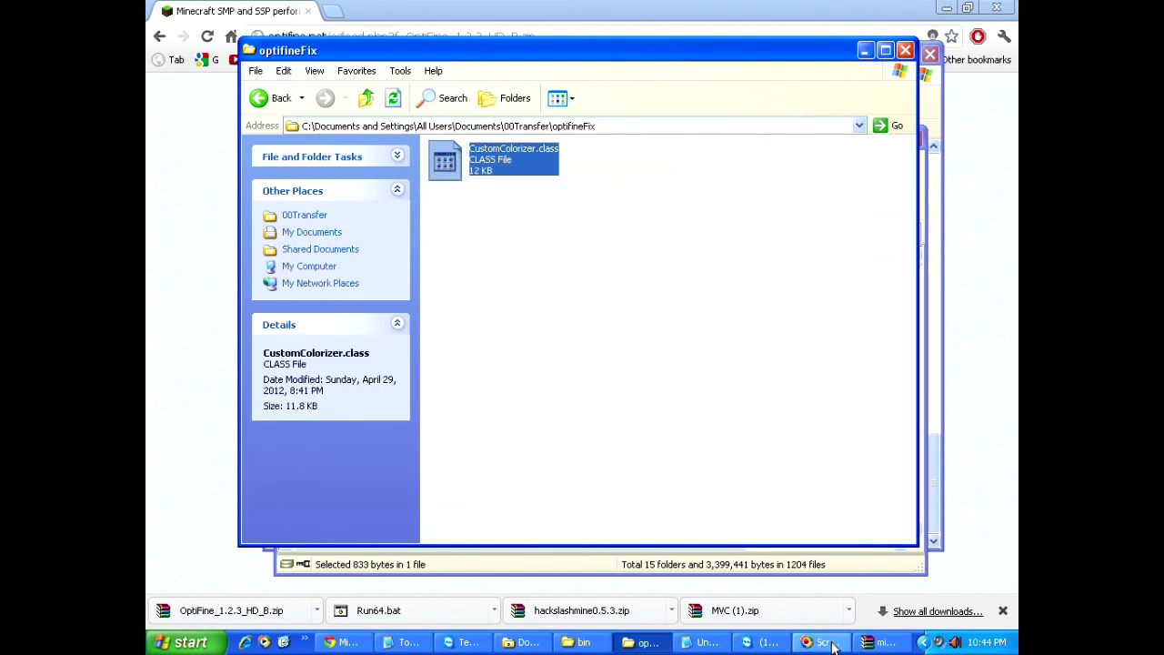
Step: Add the copied CustomColorizer.class to the root of minecraft.jar, return the folder window to 00Transfer and close the archive
click(879, 642)
click(318, 517)
key(ctrl+v)
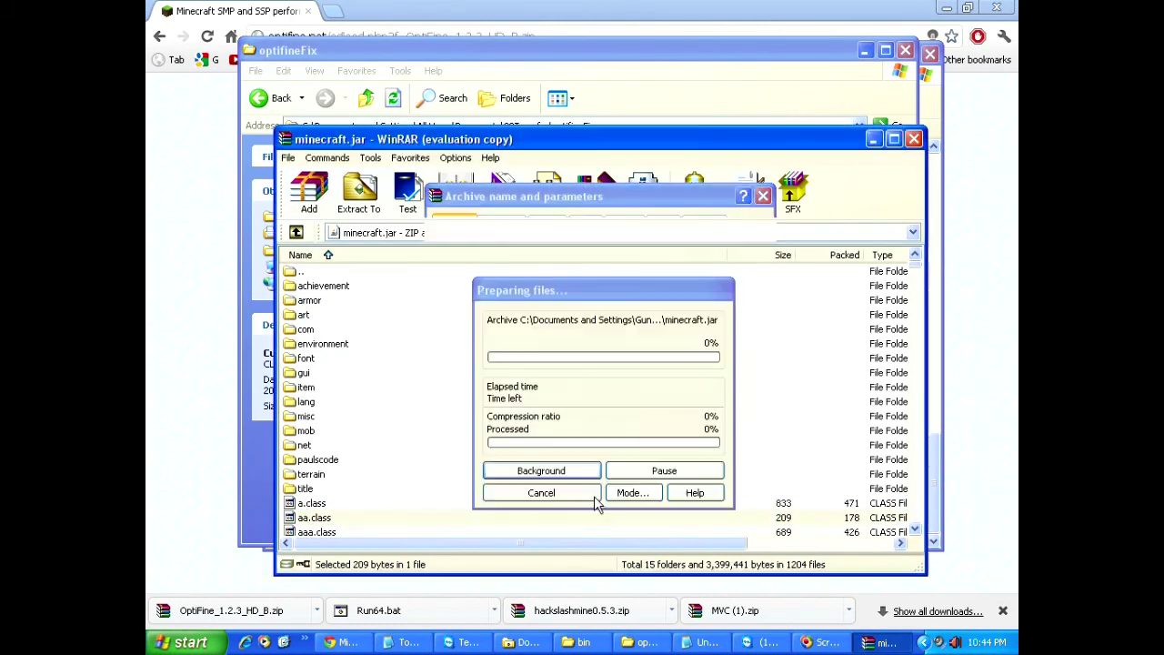
click(642, 642)
click(369, 102)
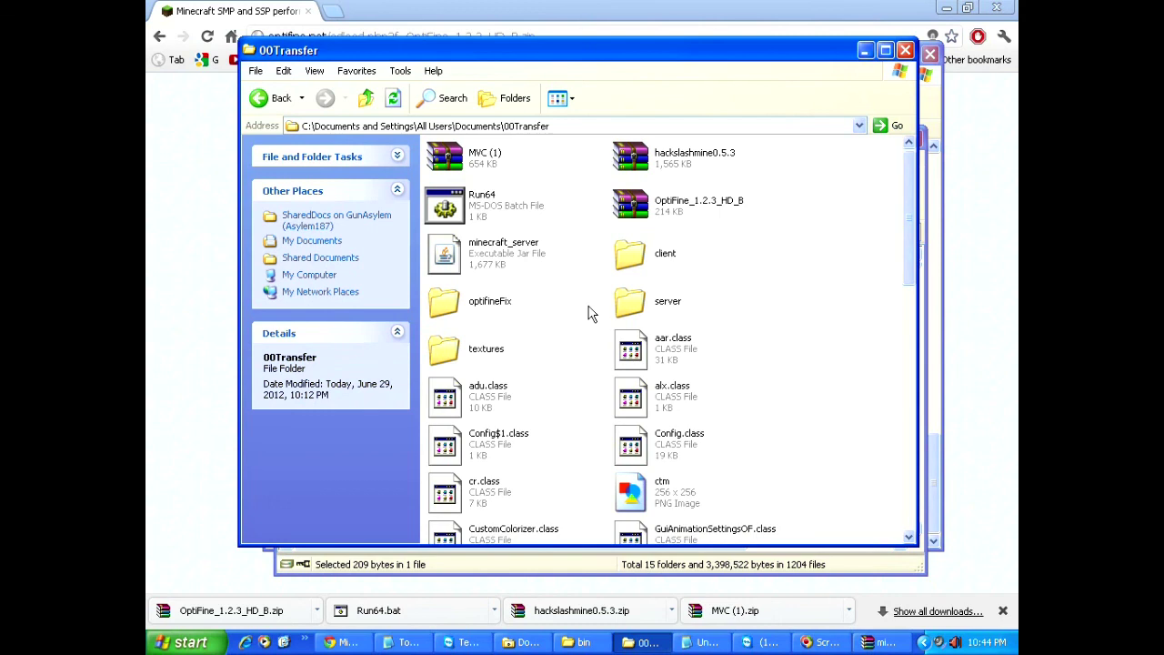
click(878, 642)
click(909, 122)
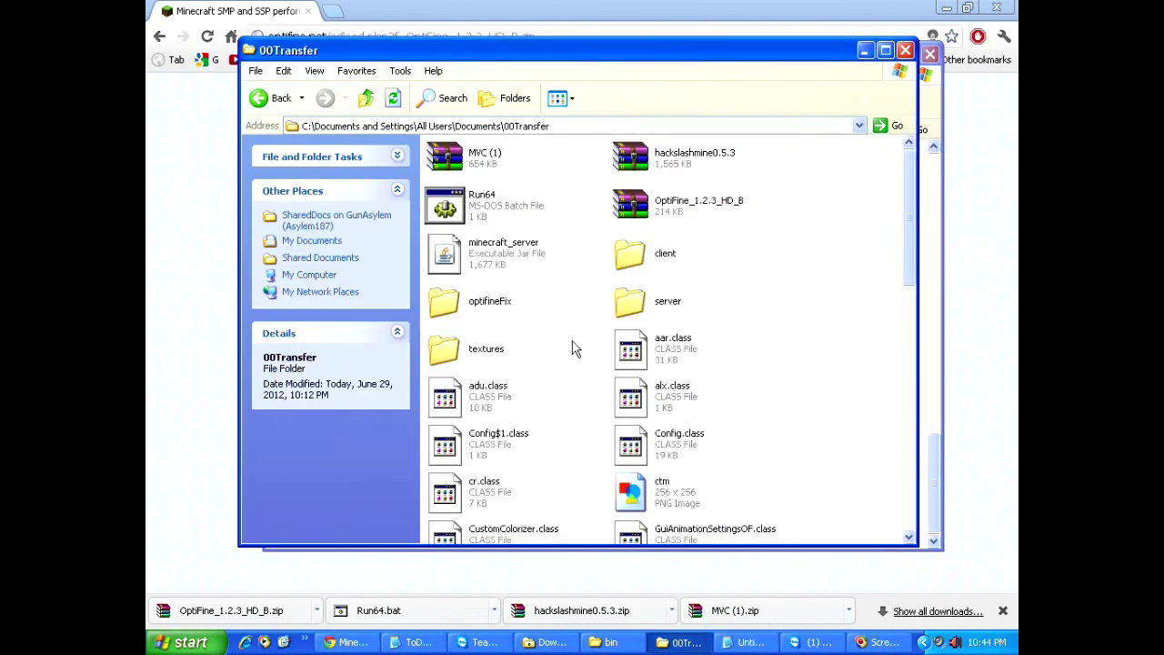
Step: Copy the minecraft_server jar, switch to the TeamViewer remote session and create a desktop folder named MCHackSlash there
right_click(449, 256)
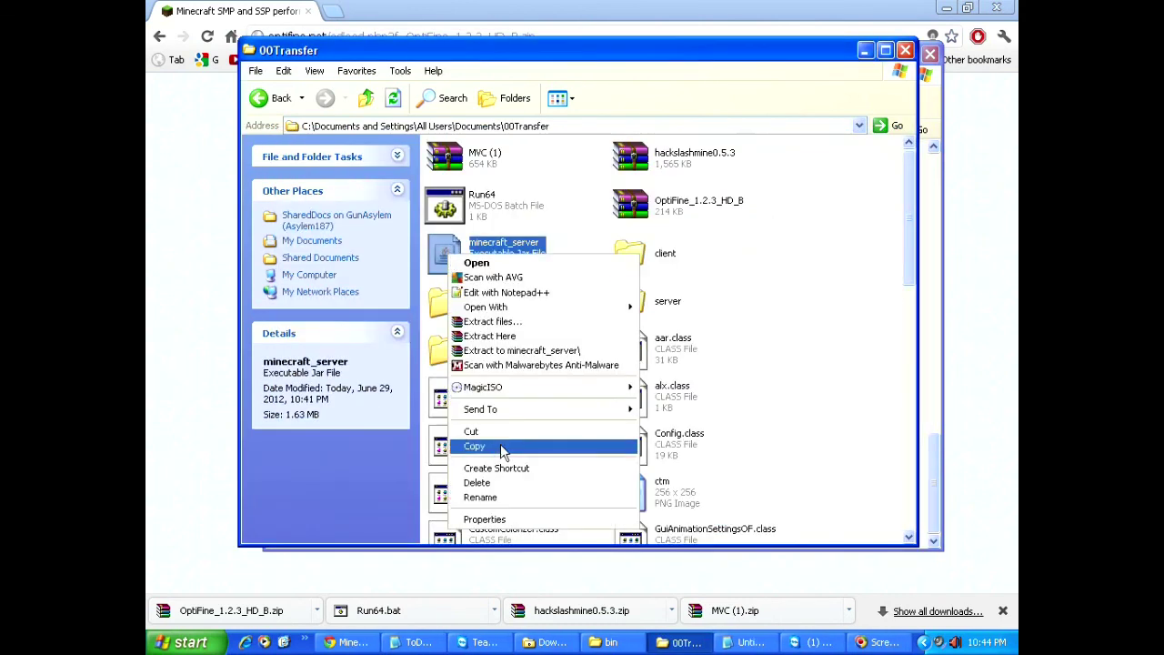
click(501, 447)
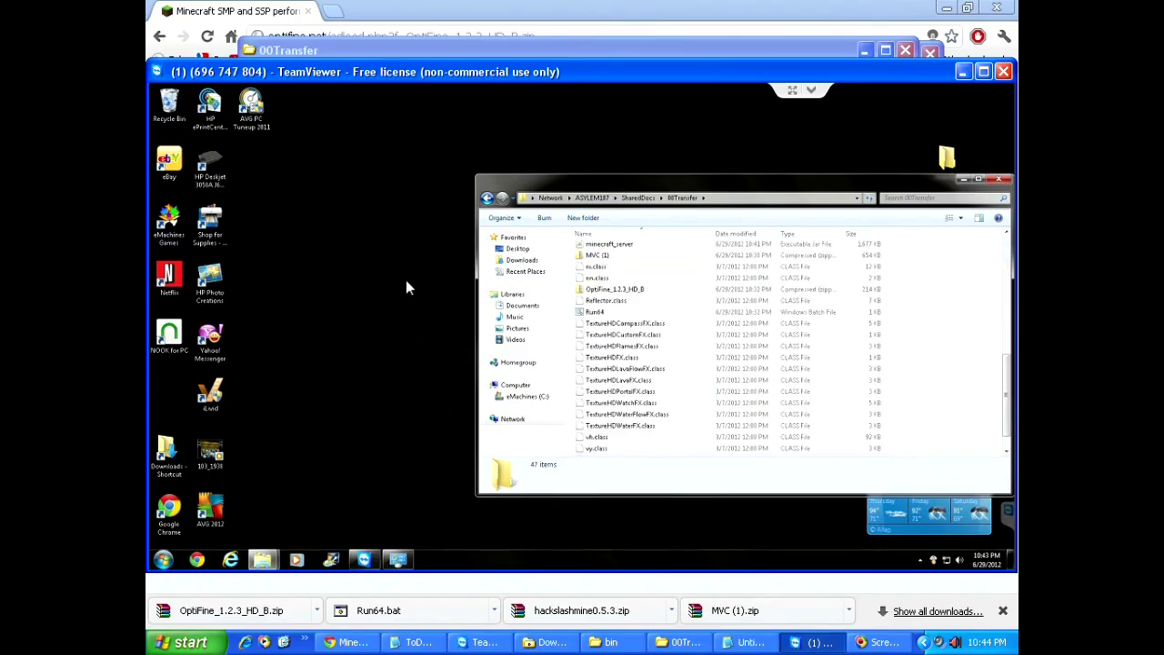
right_click(360, 270)
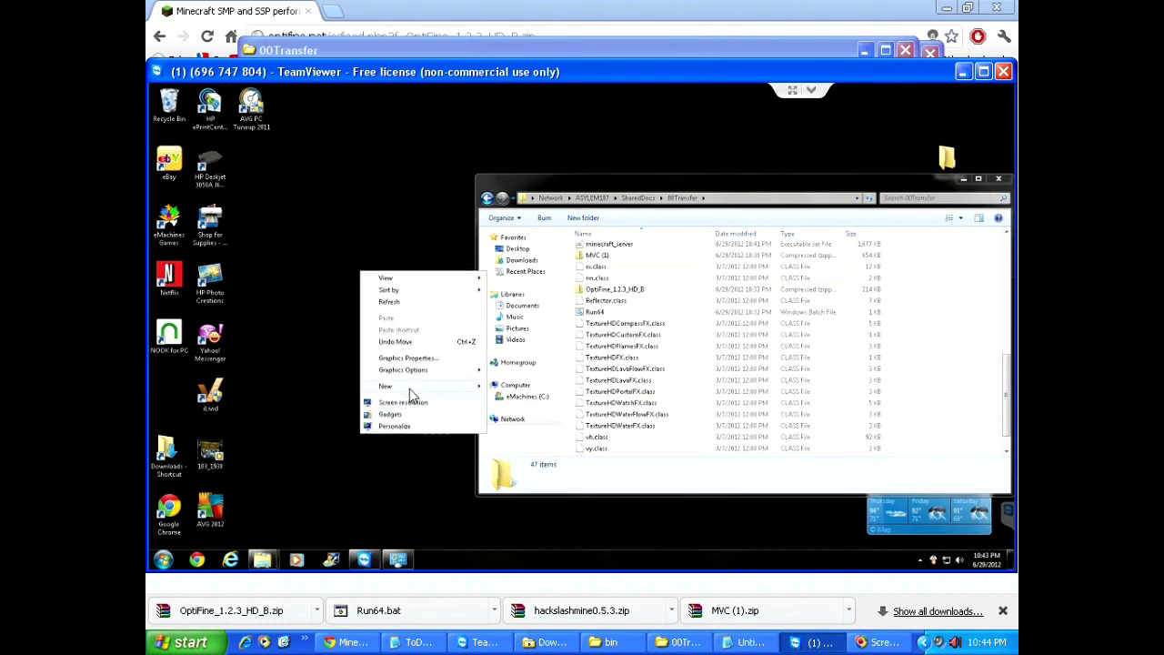
click(492, 387)
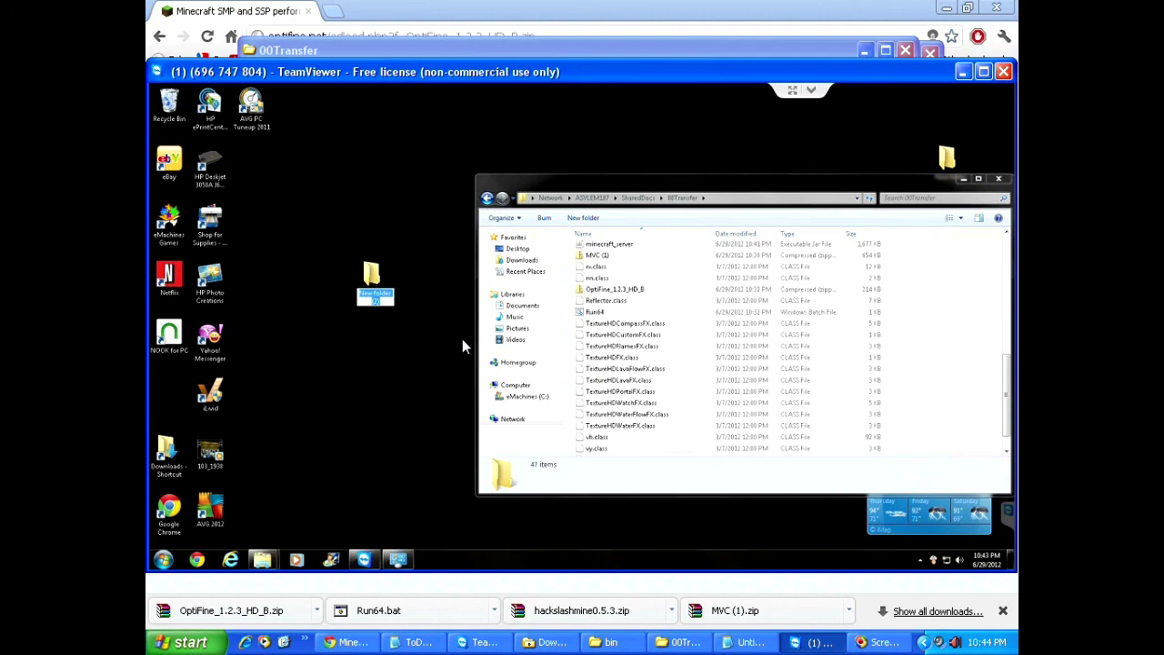
text(MCHackSlash)
key(Return)
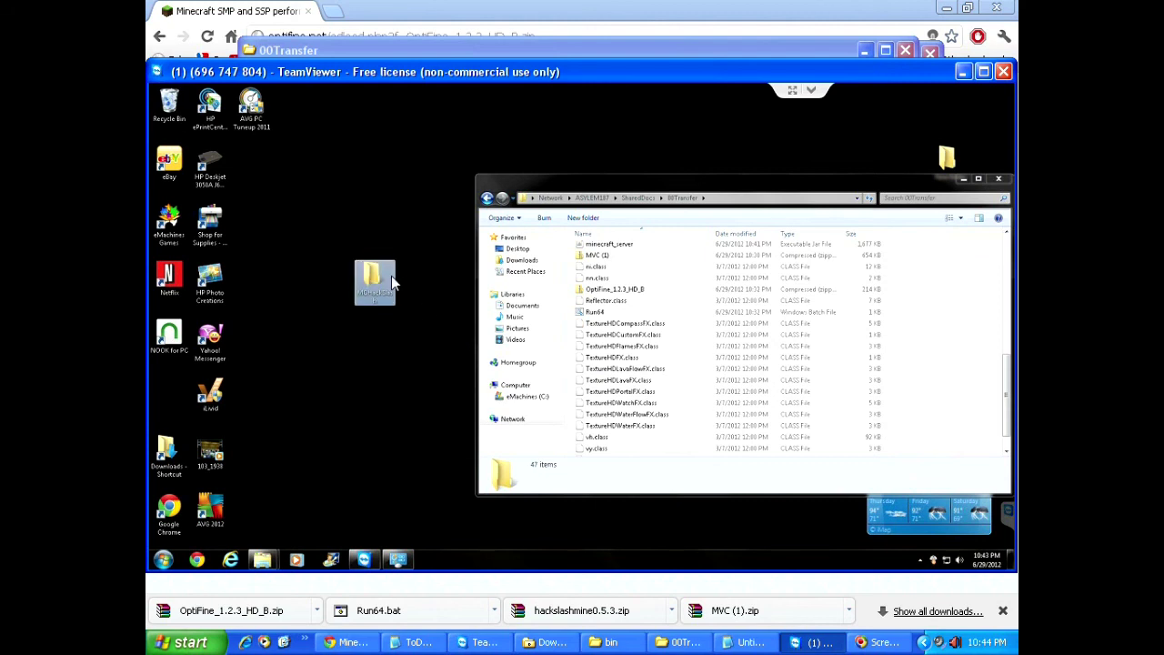
Step: Open the MCHackSlash folder and copy Run64 and minecraft_server into it from the shared 00Transfer folder
double_click(371, 276)
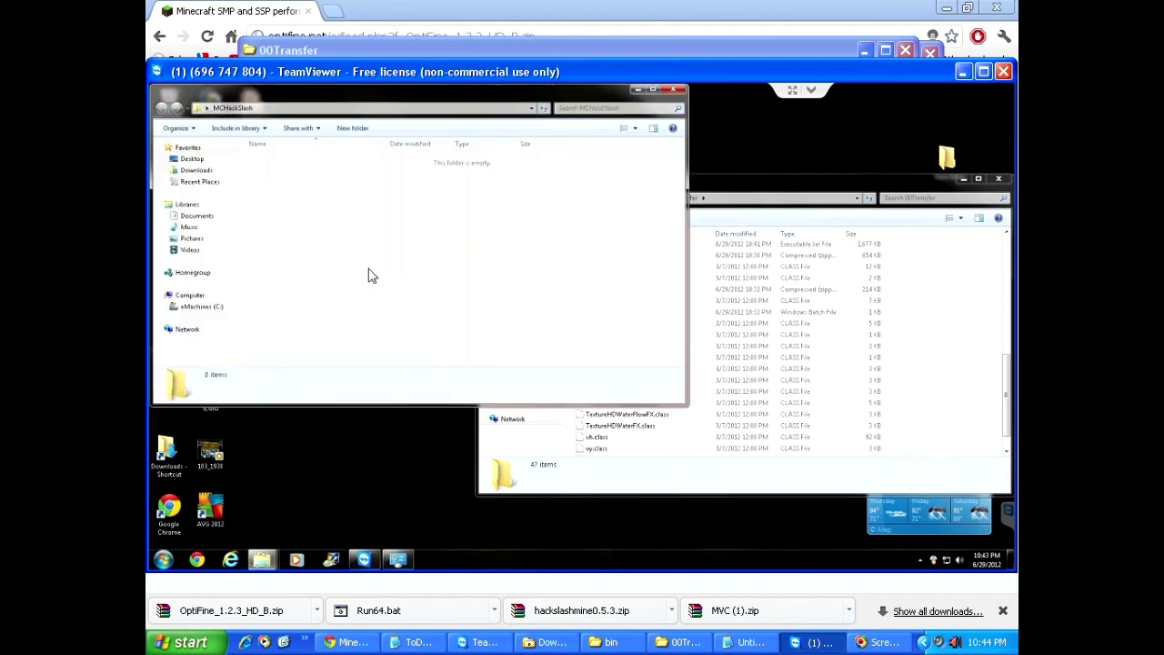
click(768, 202)
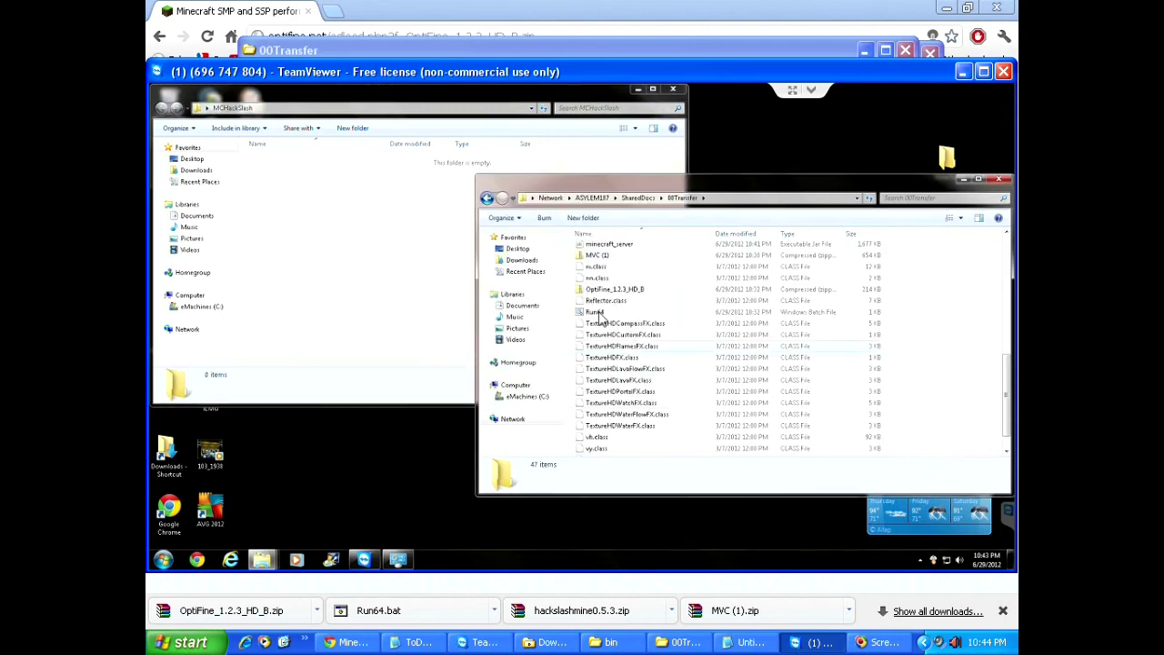
drag(599, 313, 351, 286)
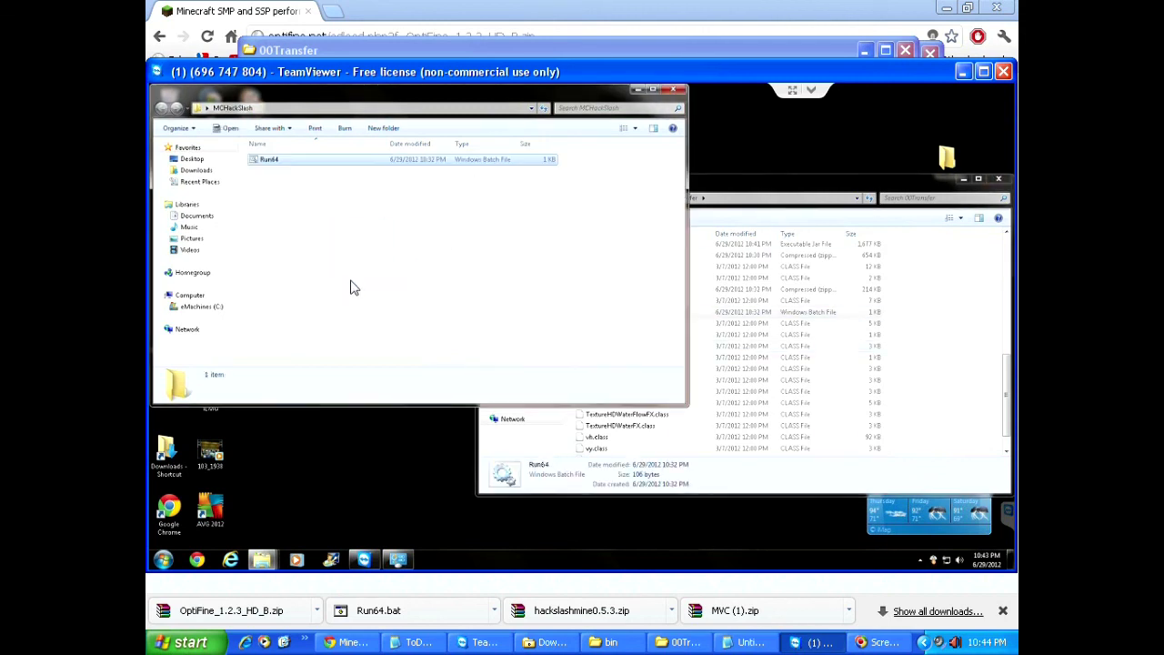
click(774, 190)
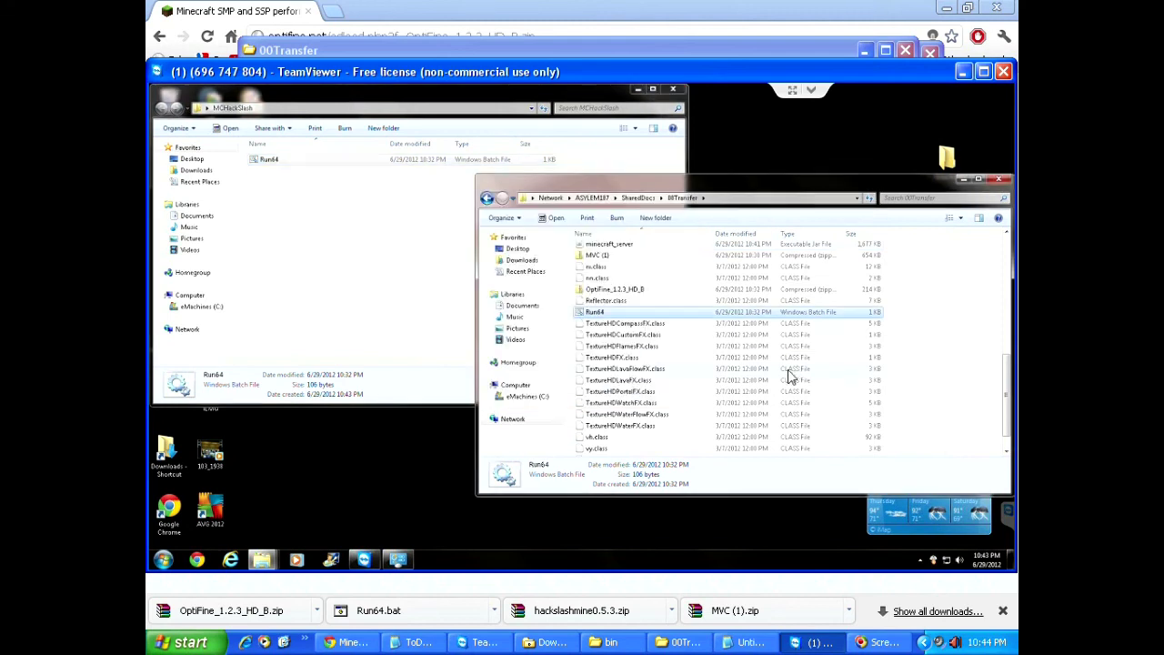
scroll(738, 373, down, 1)
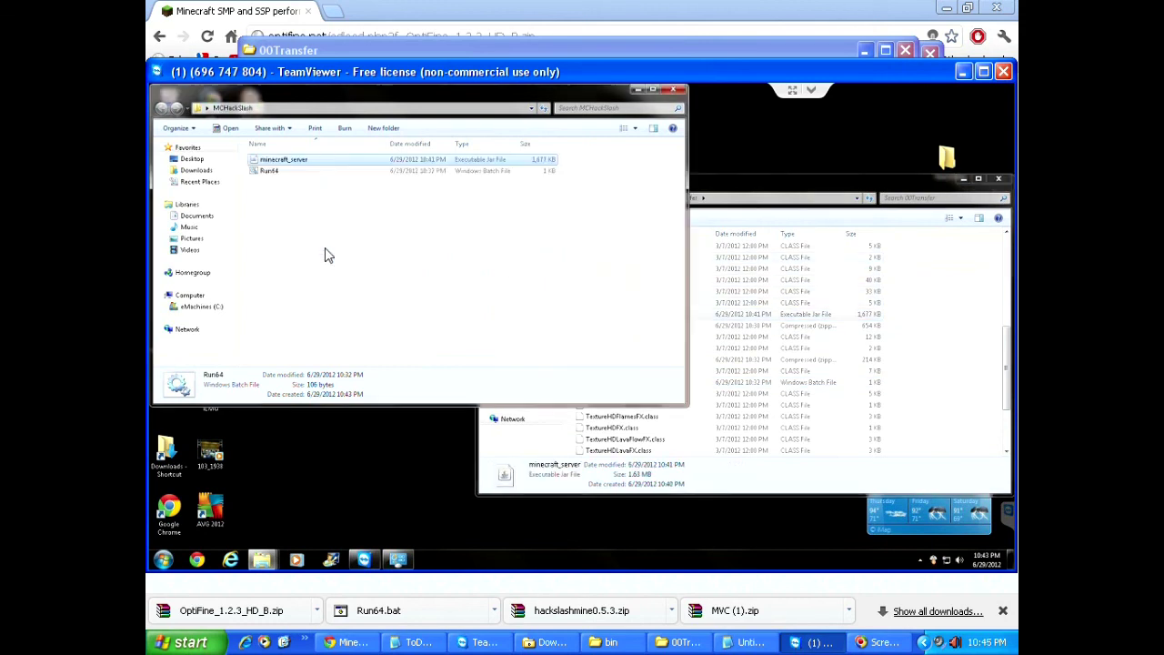
Step: Run minecraft_server from MCHackSlash to generate the world and configuration files, and close the server window once it finishes loading
click(274, 217)
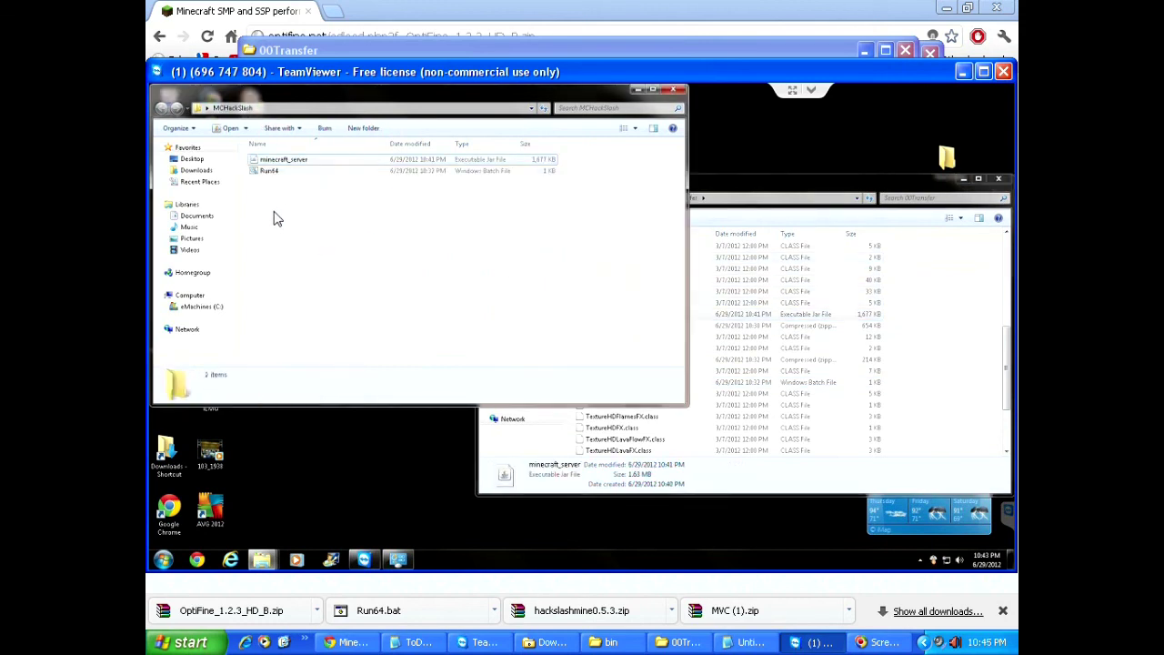
click(285, 162)
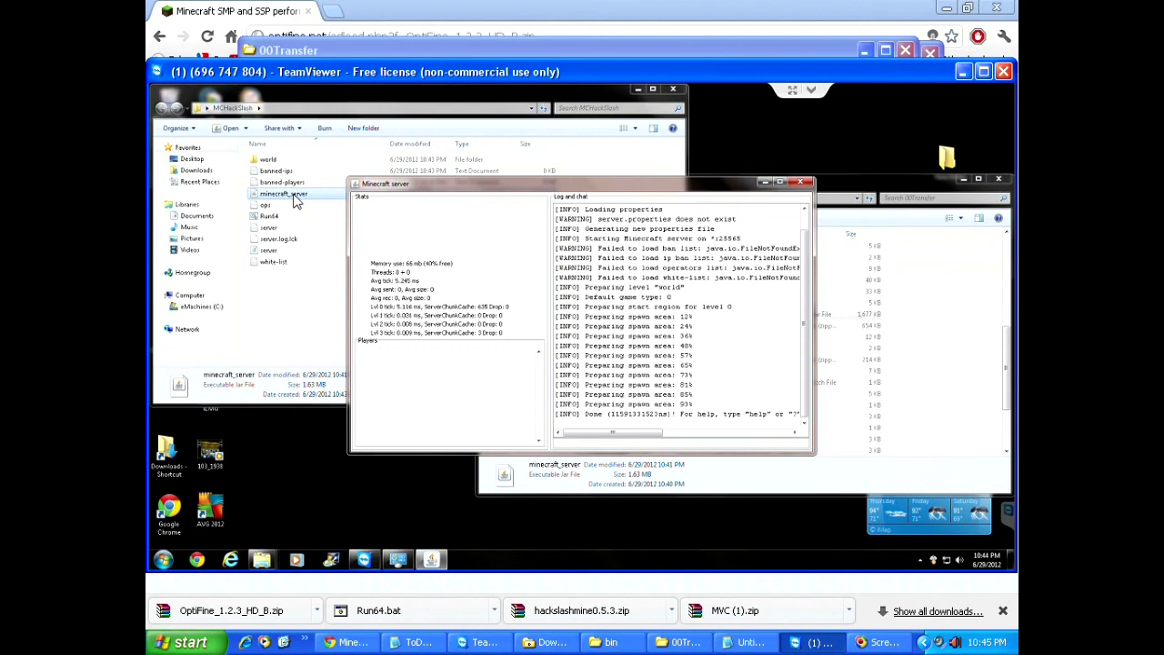
click(800, 183)
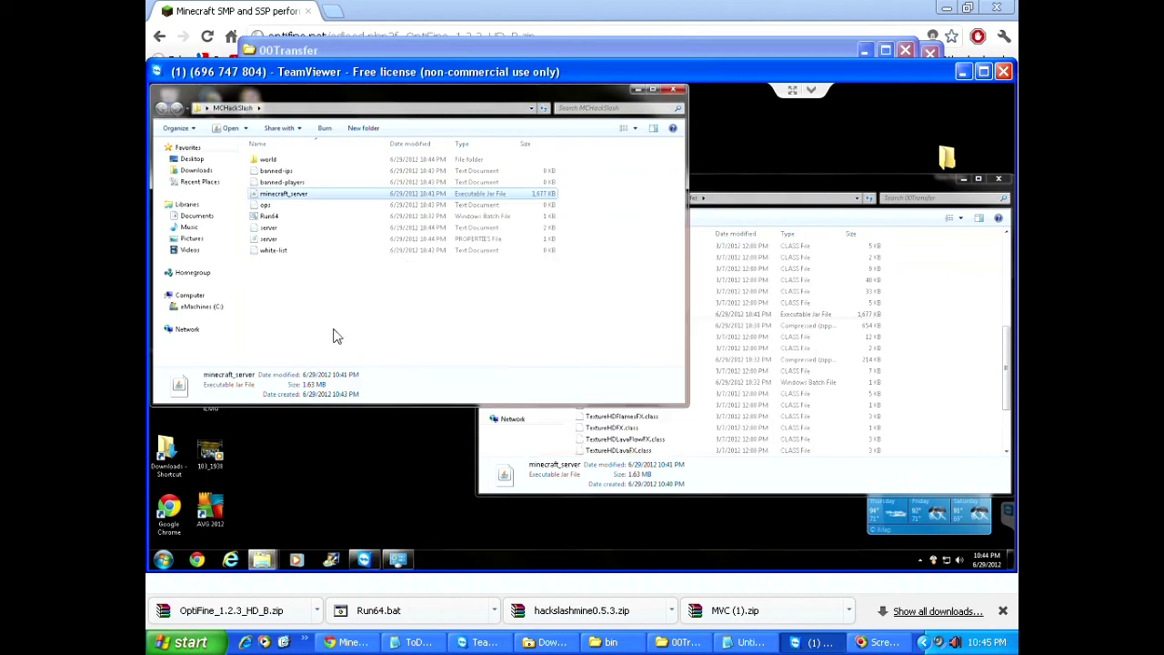
Step: Start the Hack/Mine server from the Run64 batch file in MCHackSlash
double_click(282, 218)
click(611, 332)
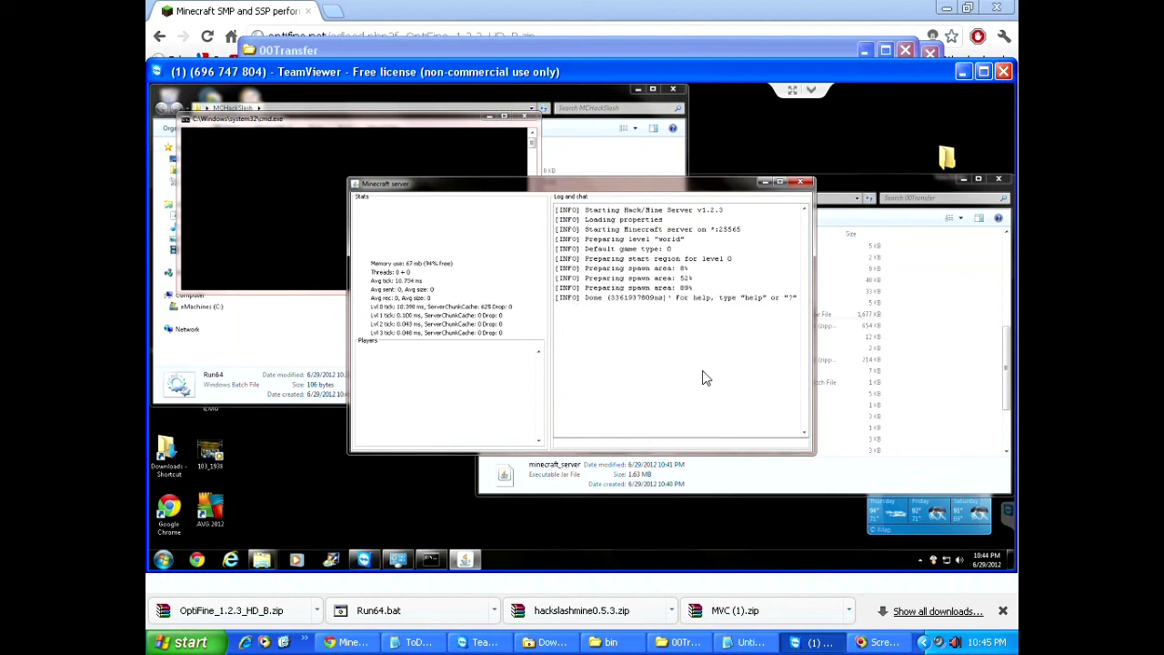
Step: Launch Minecraft on the local computer, dismiss the Hack/Mine welcome notes and join the running server in multiplayer
click(305, 642)
click(373, 533)
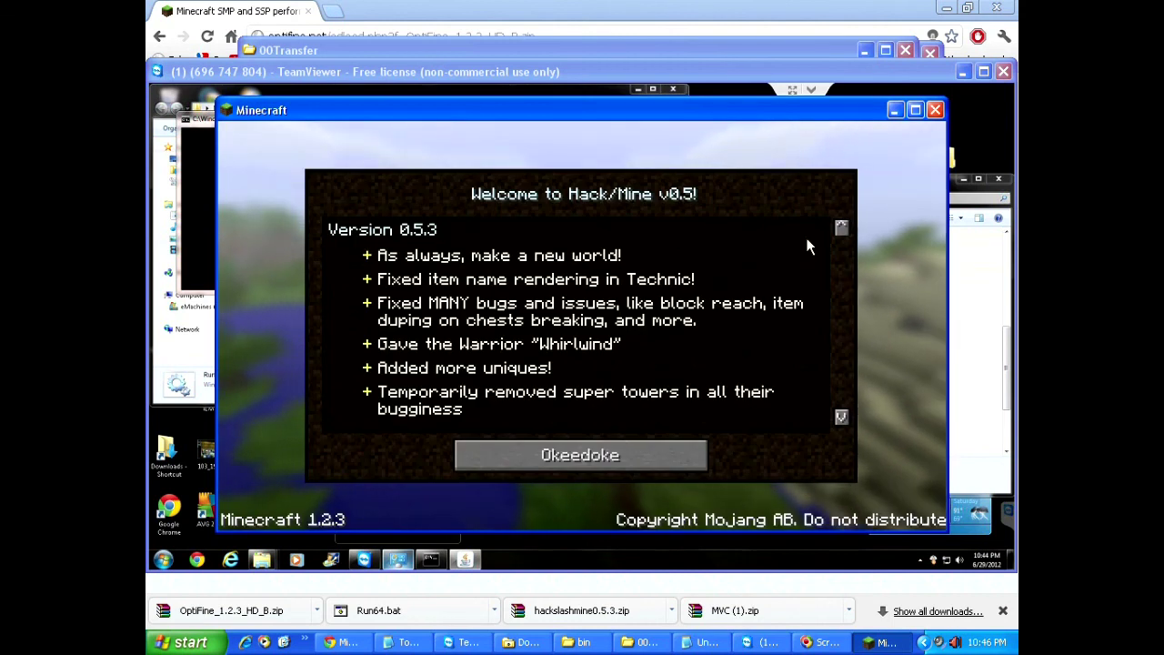
click(580, 455)
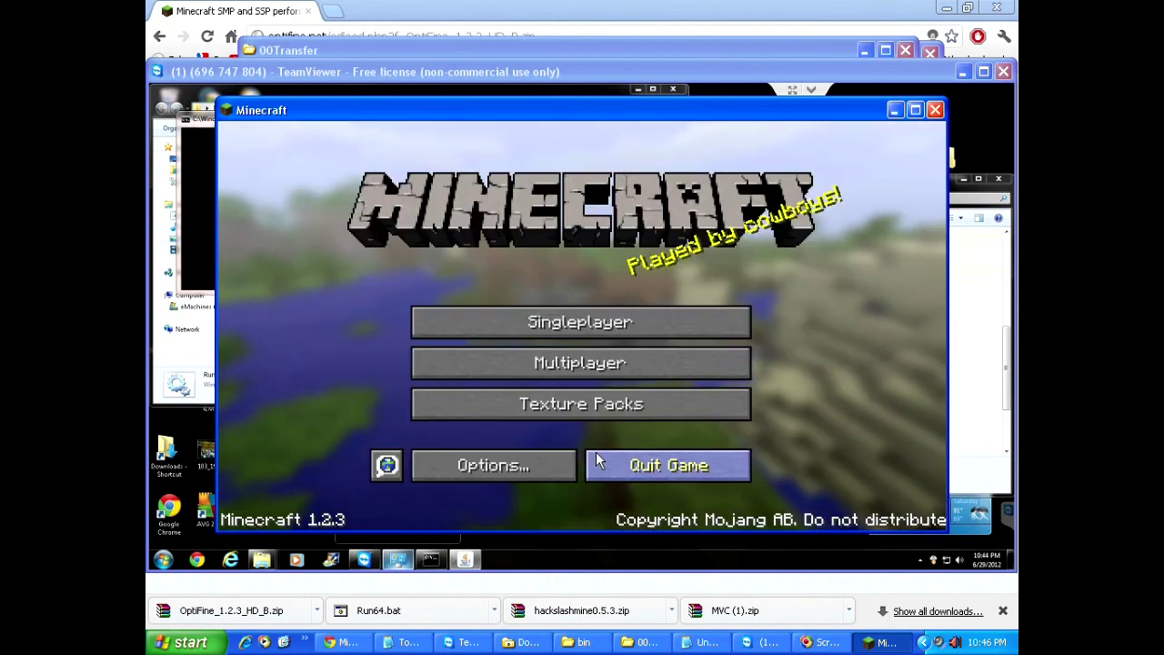
click(539, 363)
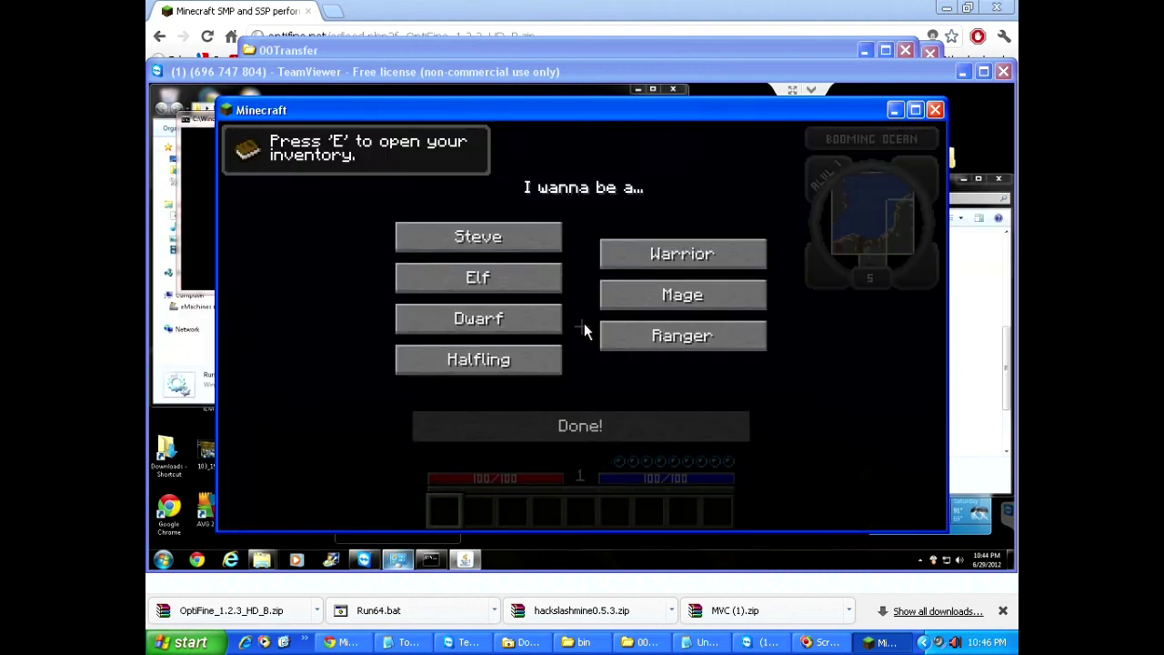
Step: Create a Steve character with the Mage class and enter the server world
click(505, 237)
click(682, 294)
click(538, 435)
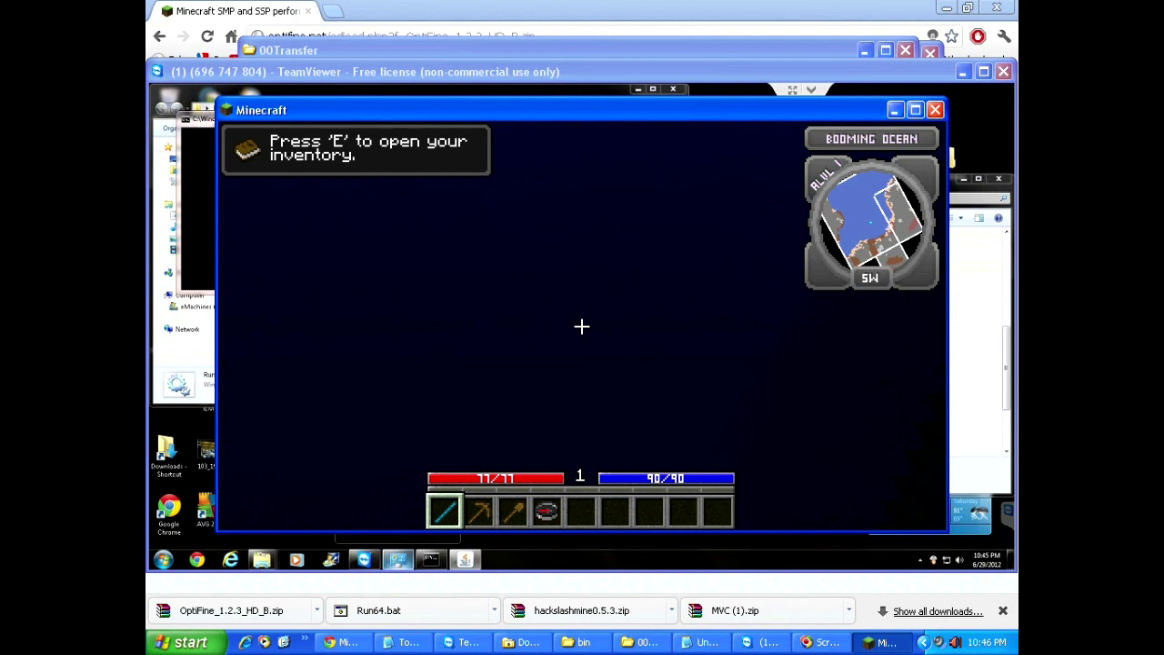
Step: Close the Minecraft game and shut down the Hack/Mine server window in the remote session
key(Escape)
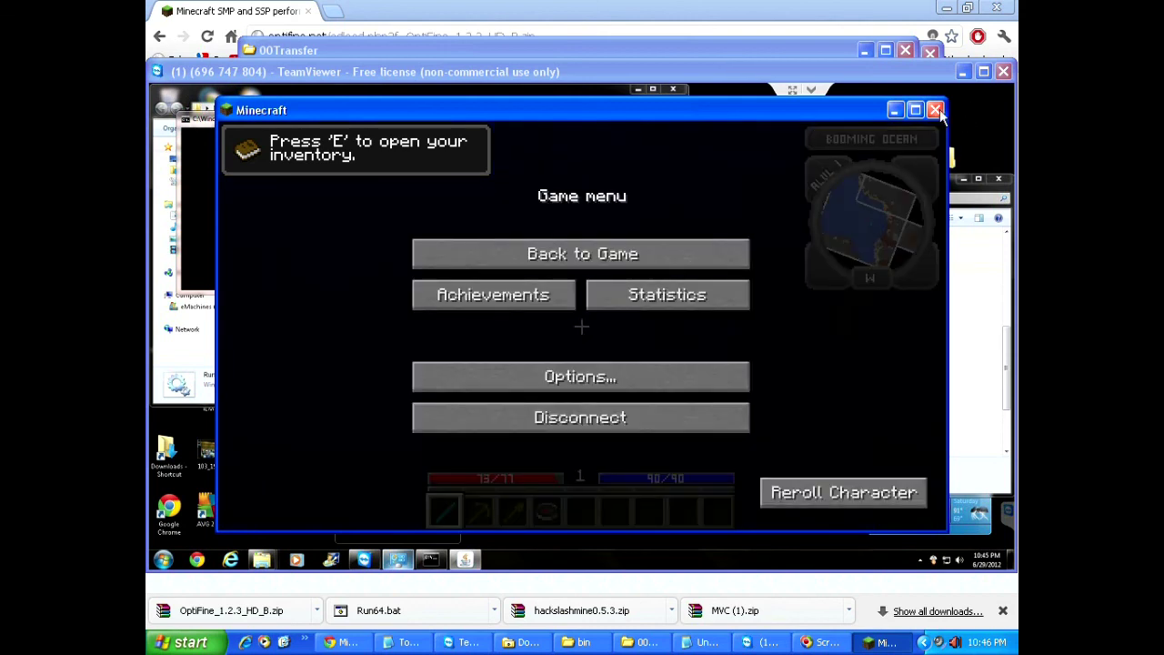
click(935, 109)
click(802, 185)
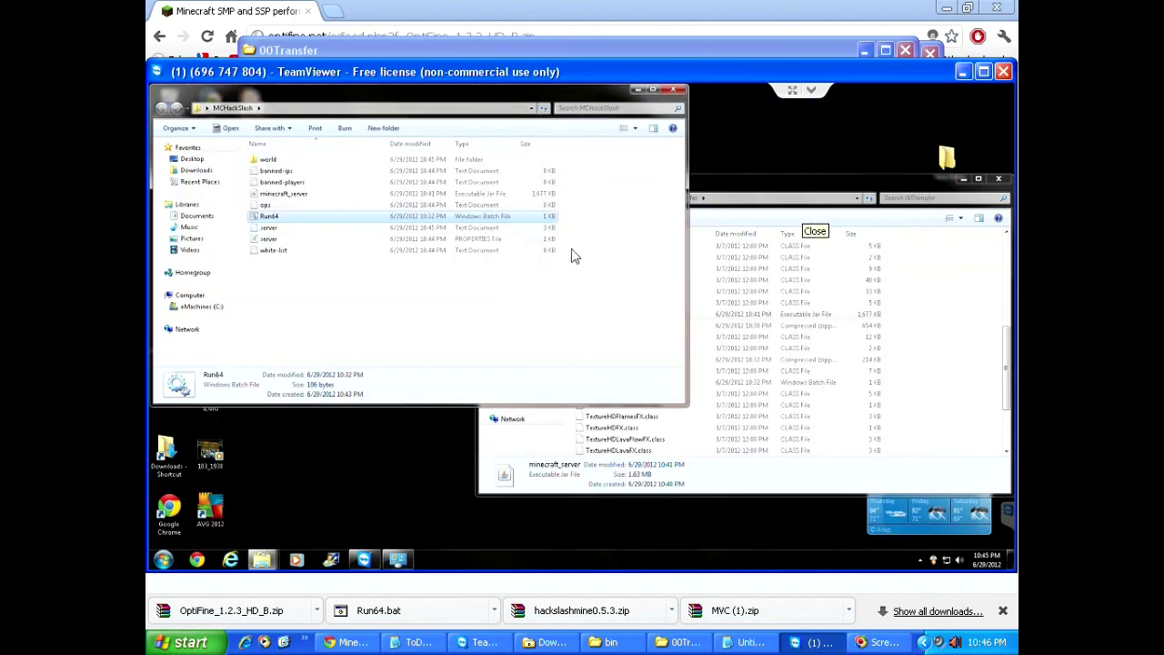